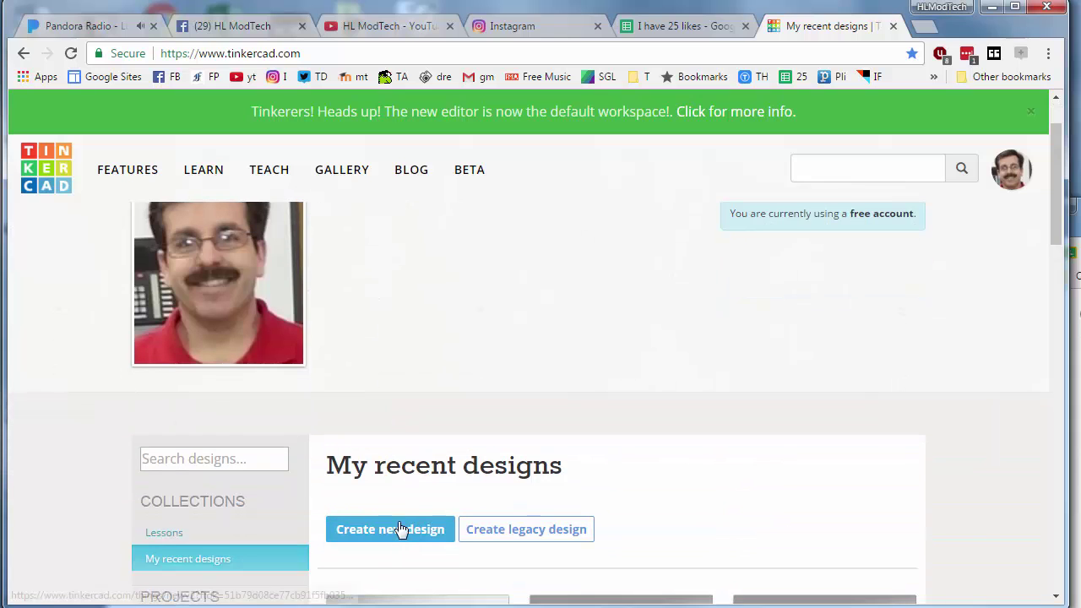
# - Create a new design and name it "cool car"
pyautogui.click(399, 529)
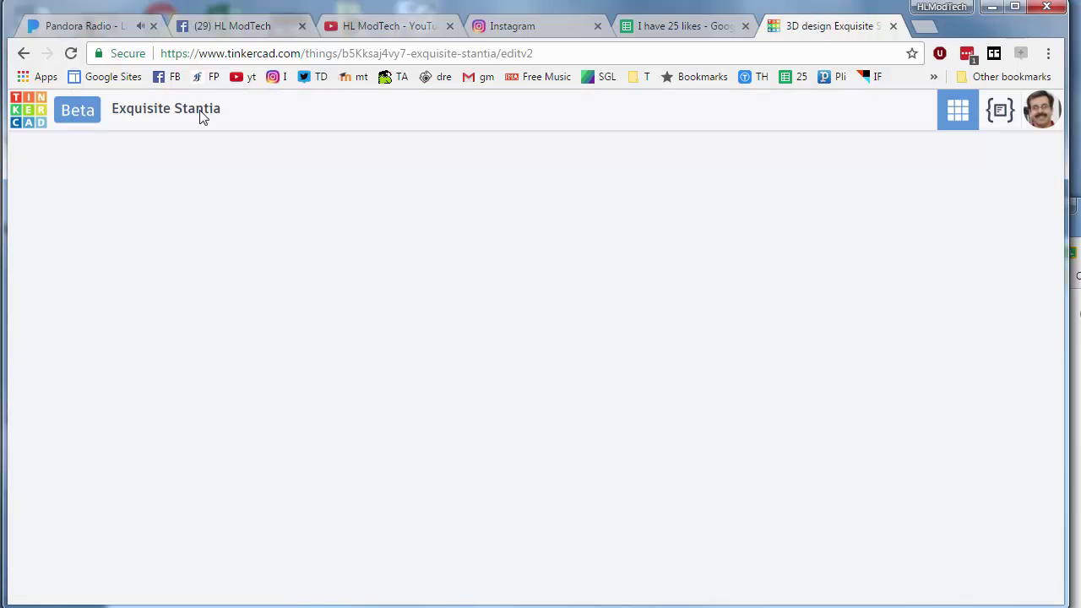
pyautogui.click(199, 110)
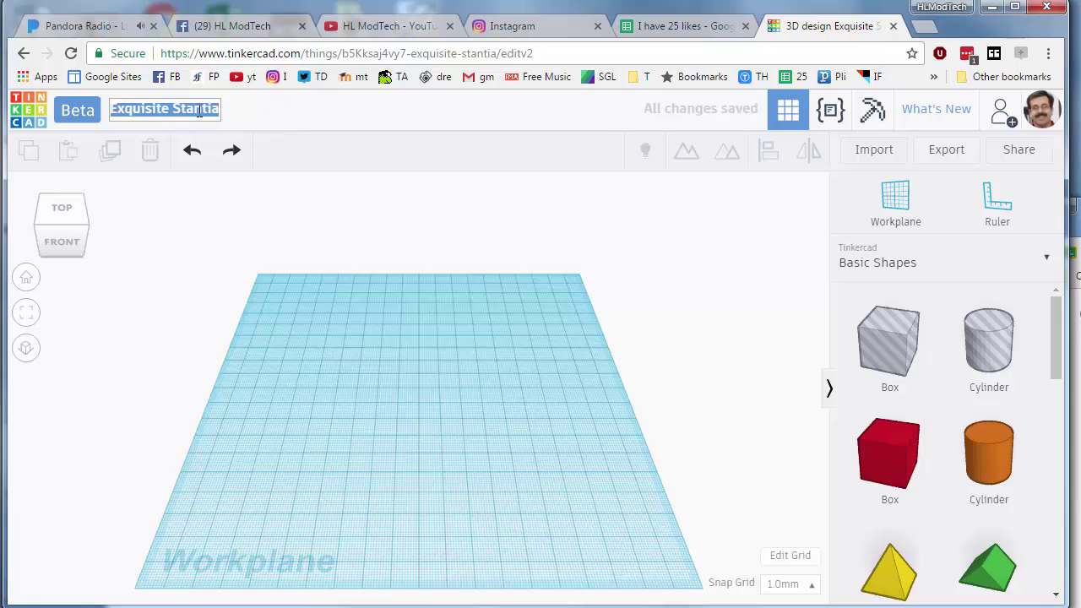
pyautogui.write('cool car')
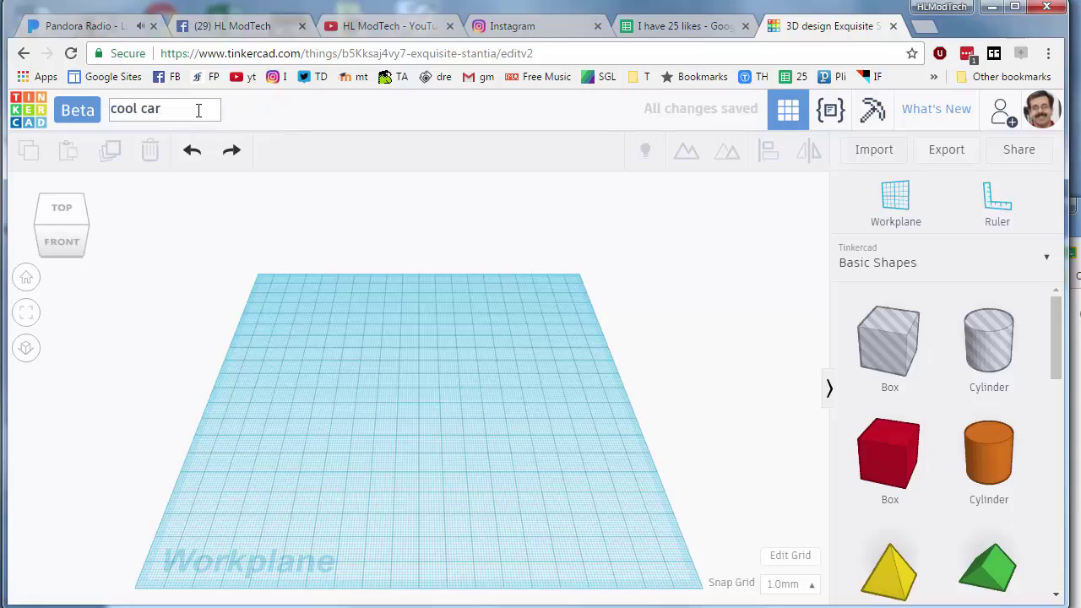
pyautogui.click(315, 310)
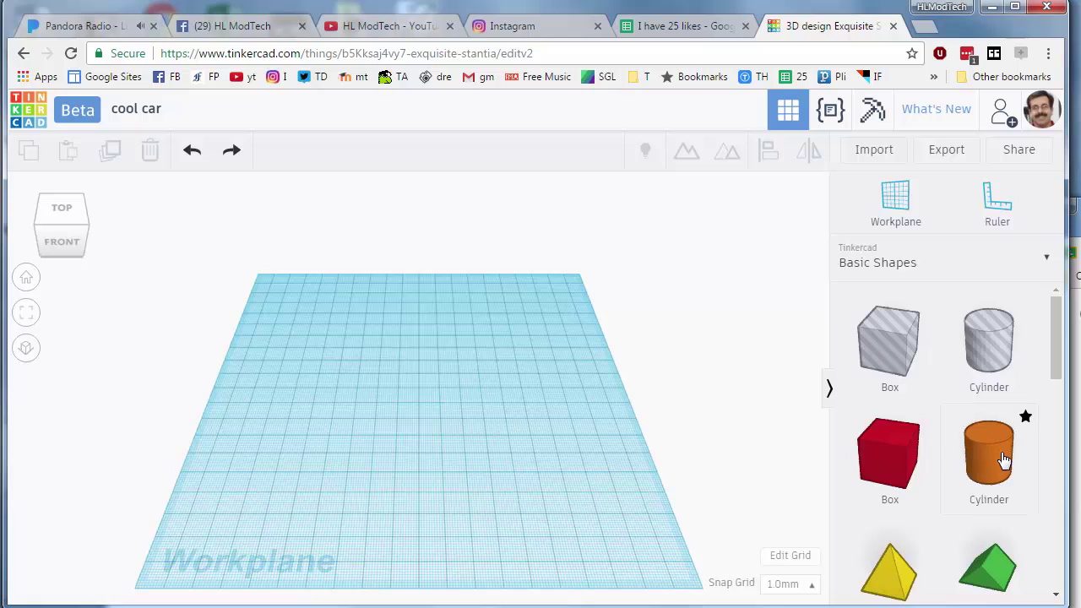
# - Place a solid orange cylinder near the middle of the workplane and rotate it 90° so it lies on its side
pyautogui.click(989, 461)
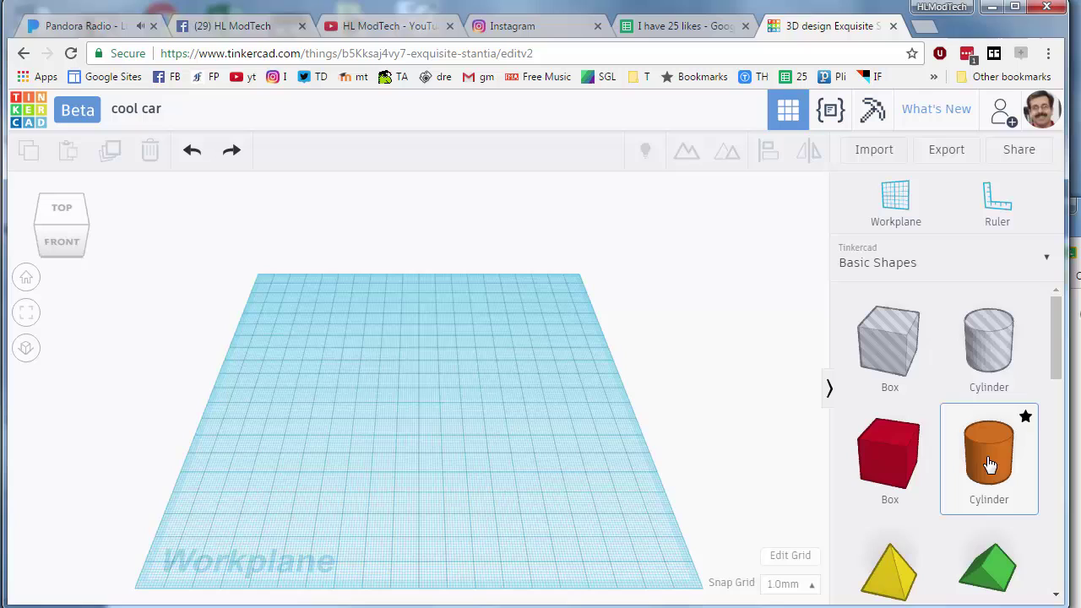
pyautogui.click(470, 430)
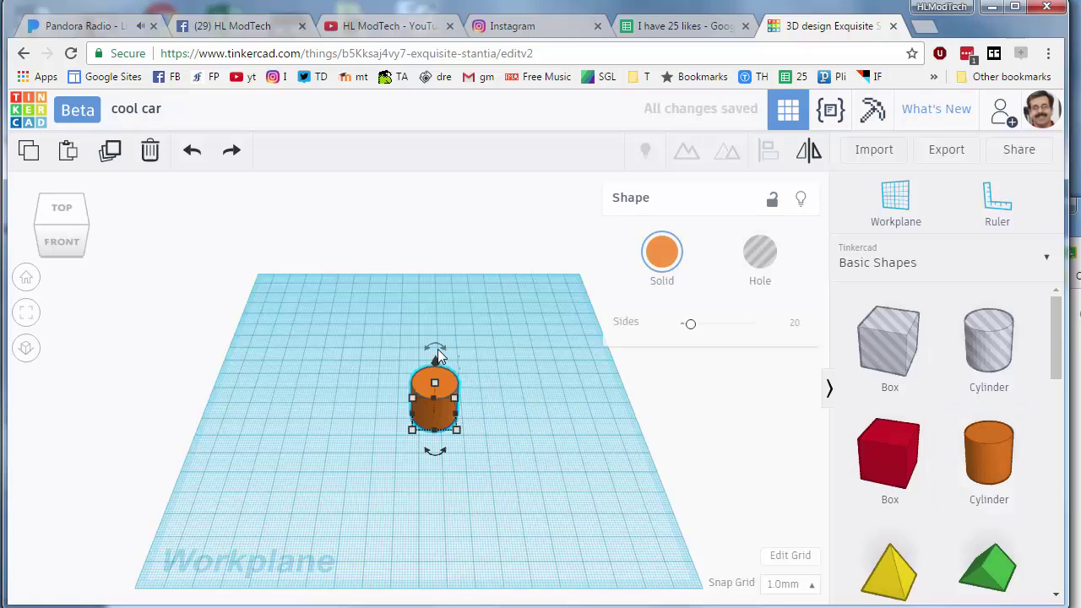
pyautogui.moveTo(437, 346)
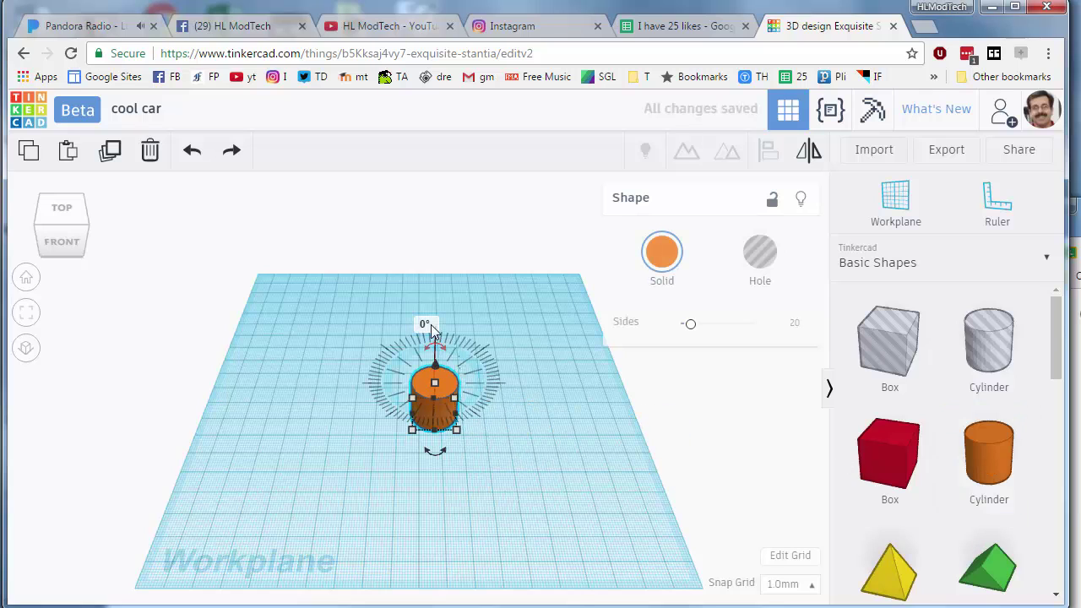
pyautogui.click(426, 325)
pyautogui.write('90')
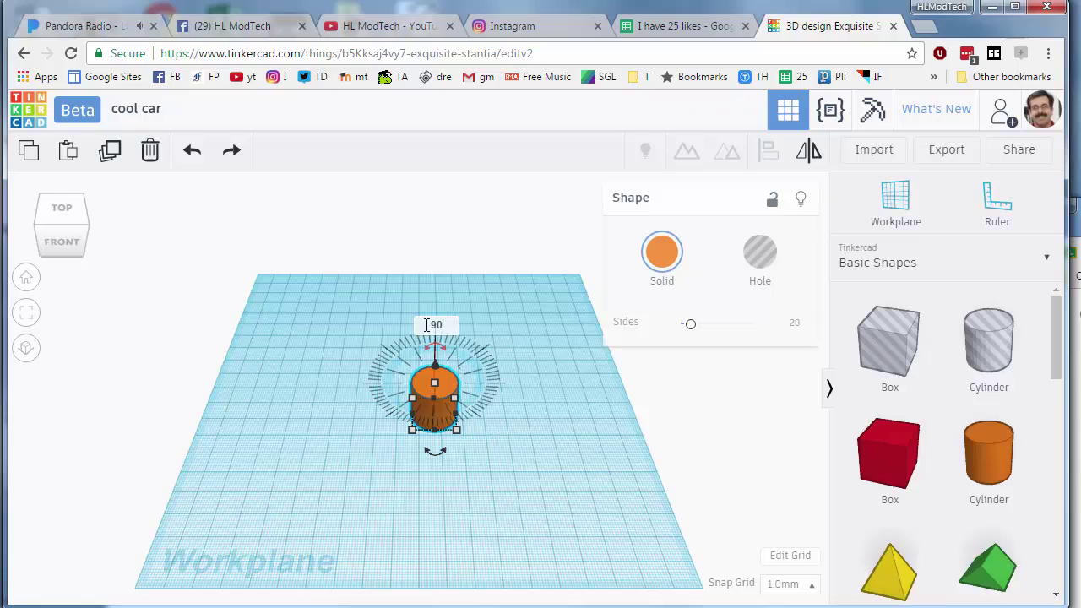
pyautogui.press('Return')
# - Flatten the cylinder to a height of 10 mm and stretch it lengthwise into a car body
pyautogui.scroll(3, 396, 471)
pyautogui.moveTo(392, 466); pyautogui.dragTo(486, 423, button='right')
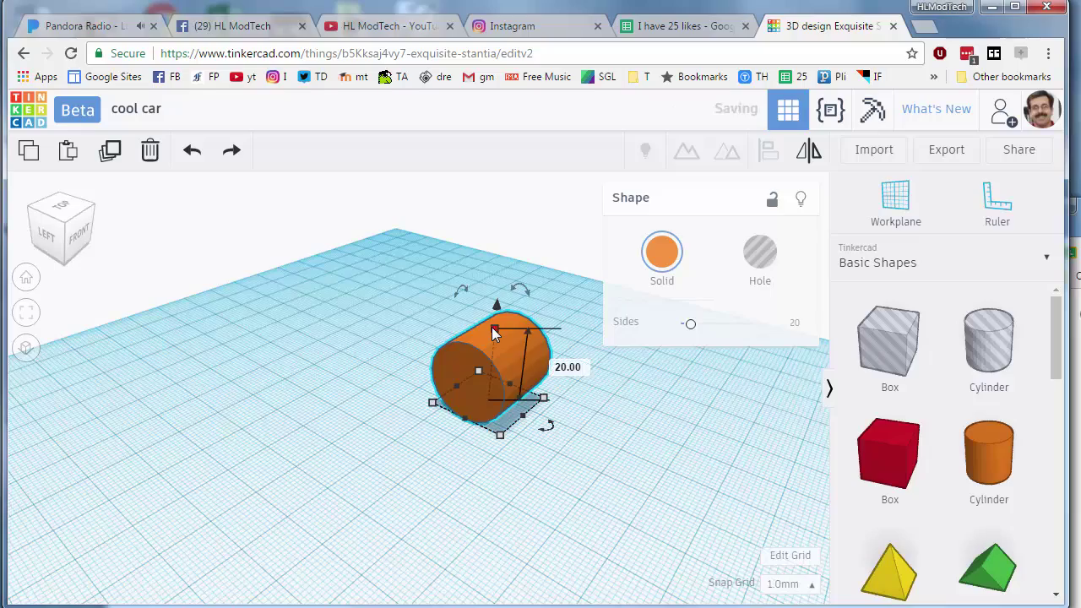
pyautogui.moveTo(495, 331); pyautogui.dragTo(491, 365)
pyautogui.moveTo(546, 415); pyautogui.dragTo(371, 461, button='right')
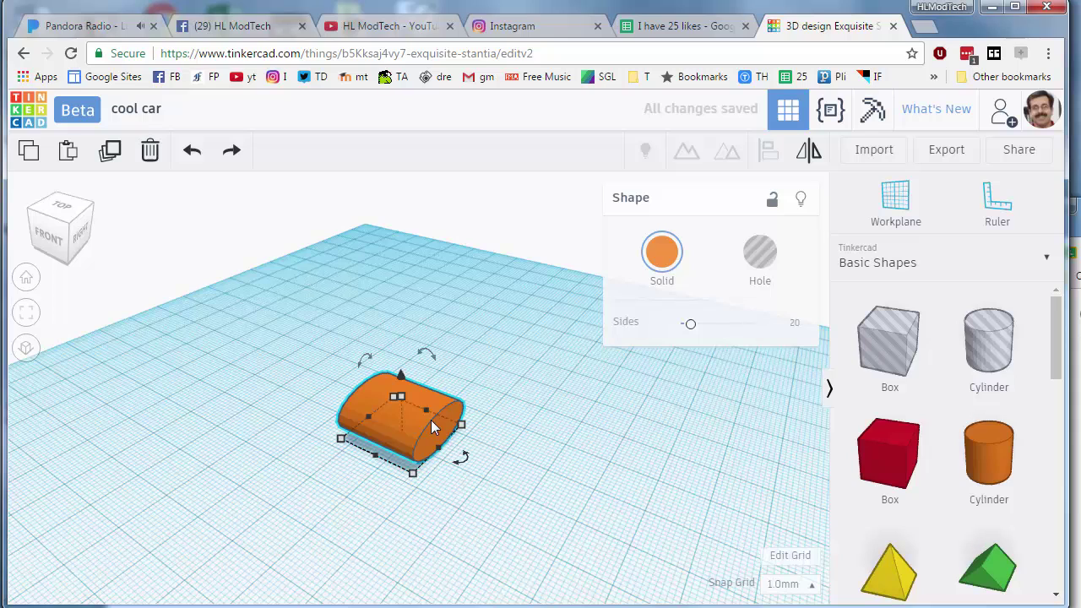
pyautogui.moveTo(439, 450); pyautogui.dragTo(526, 492)
pyautogui.moveTo(405, 512); pyautogui.dragTo(539, 491, button='right')
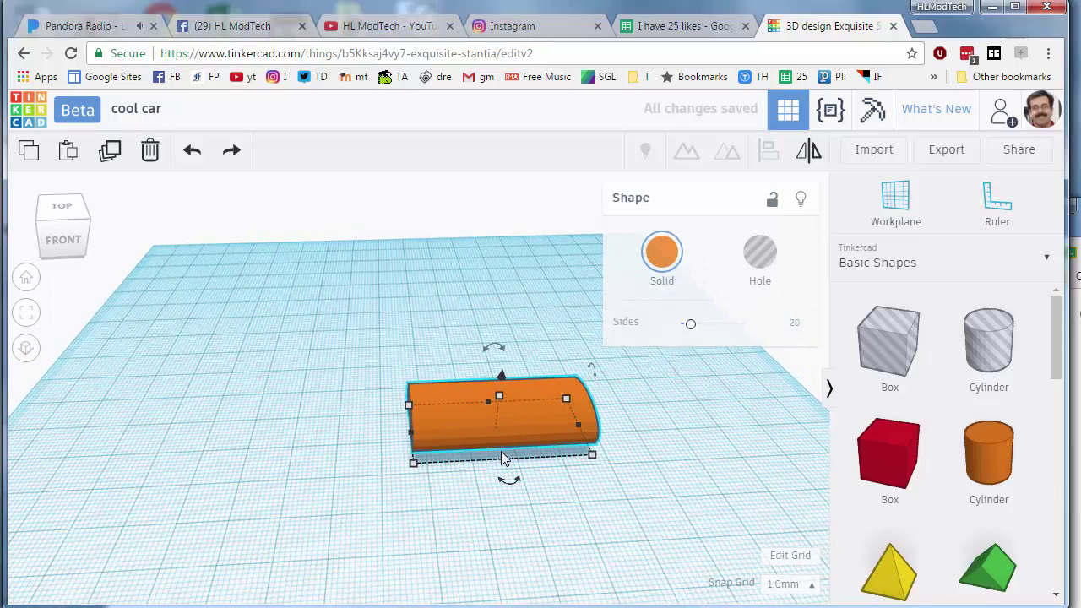
# - Widen the flattened cylinder to 26 mm and make it slightly taller
pyautogui.moveTo(503, 459); pyautogui.dragTo(513, 484)
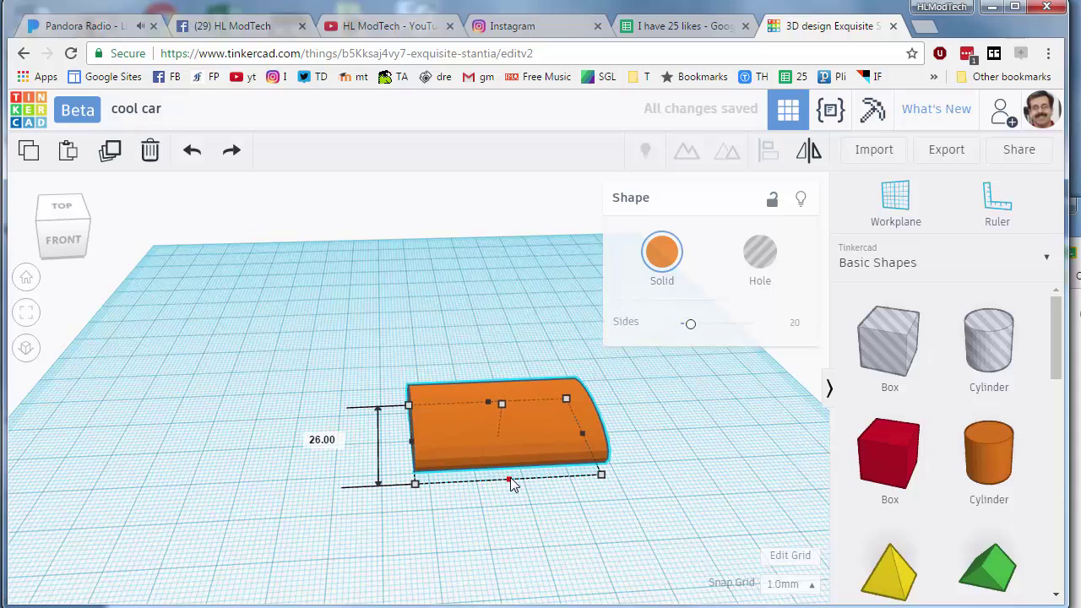
pyautogui.moveTo(513, 484); pyautogui.dragTo(490, 469, button='right')
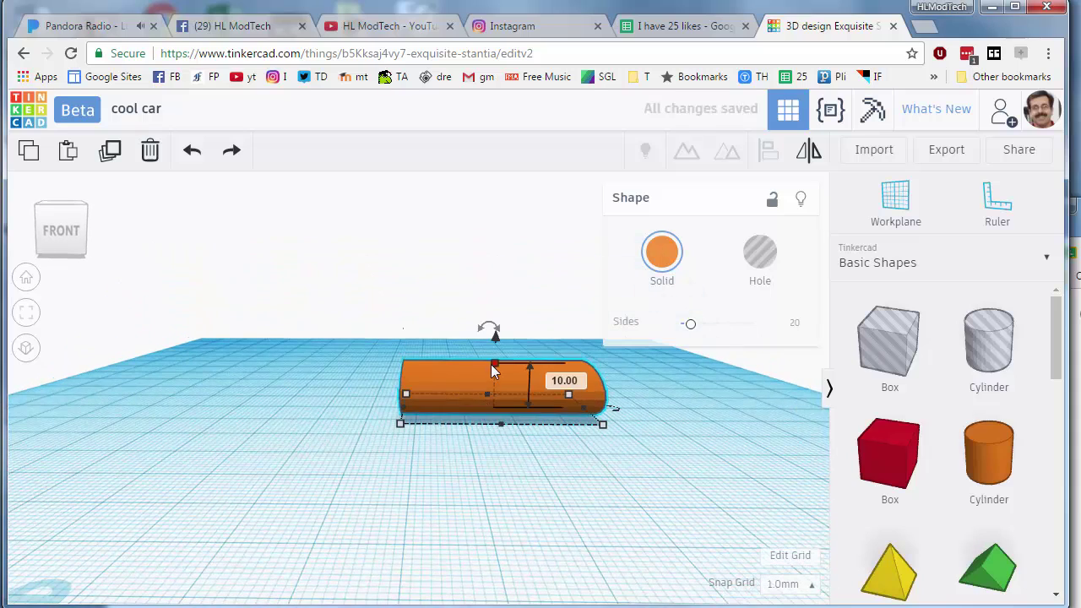
pyautogui.moveTo(493, 364)
pyautogui.mouseDown()
pyautogui.moveTo(493, 350)
pyautogui.moveTo(494, 360)
pyautogui.mouseUp()
pyautogui.moveTo(406, 438); pyautogui.dragTo(495, 454, button='right')
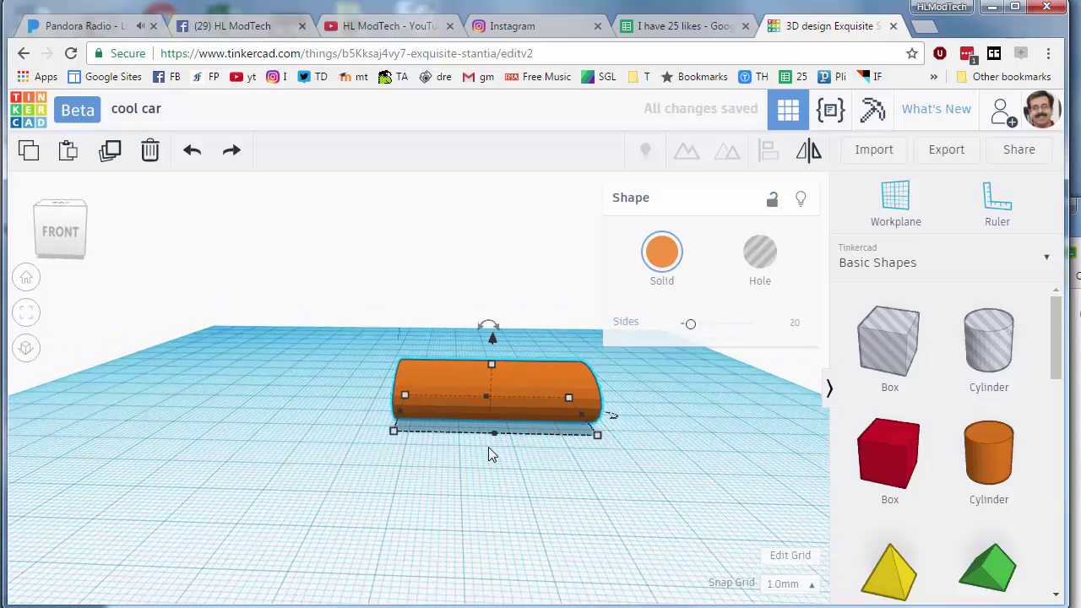
# - Make the cylinder body transparent
pyautogui.click(661, 252)
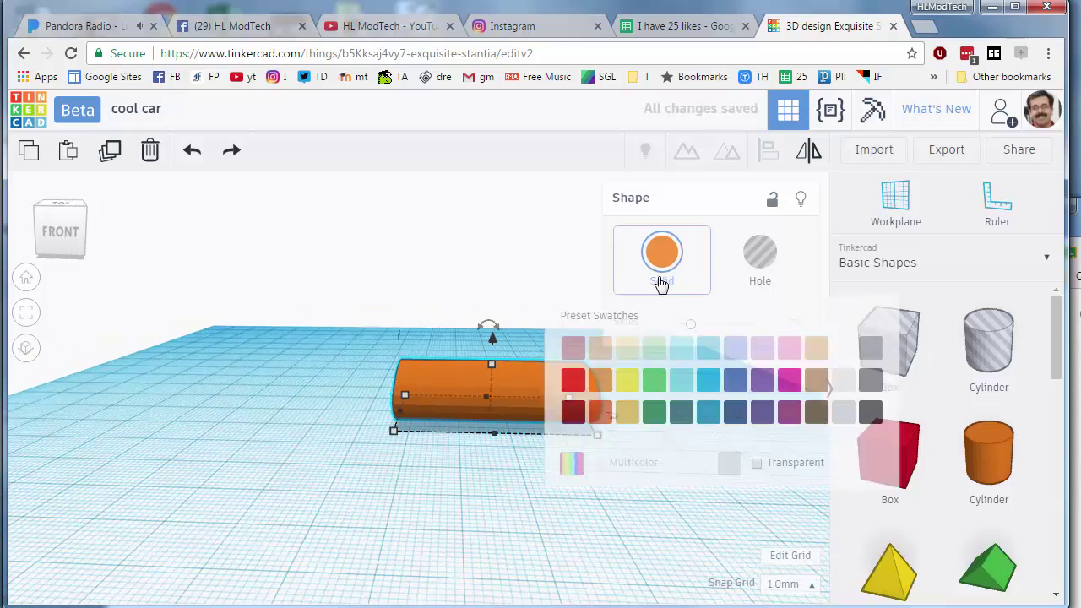
pyautogui.click(756, 464)
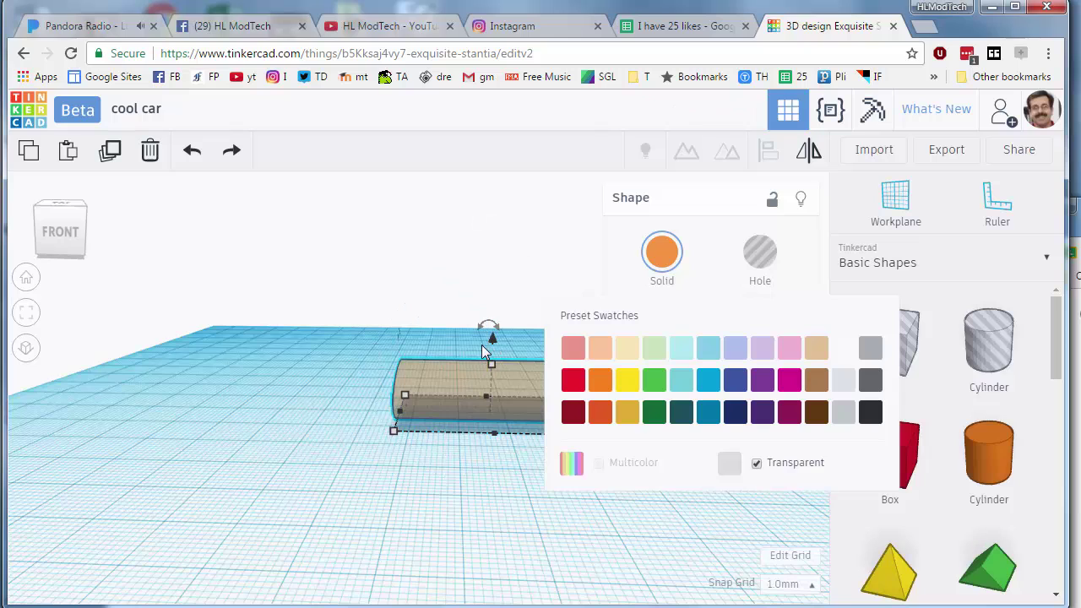
pyautogui.moveTo(482, 349)
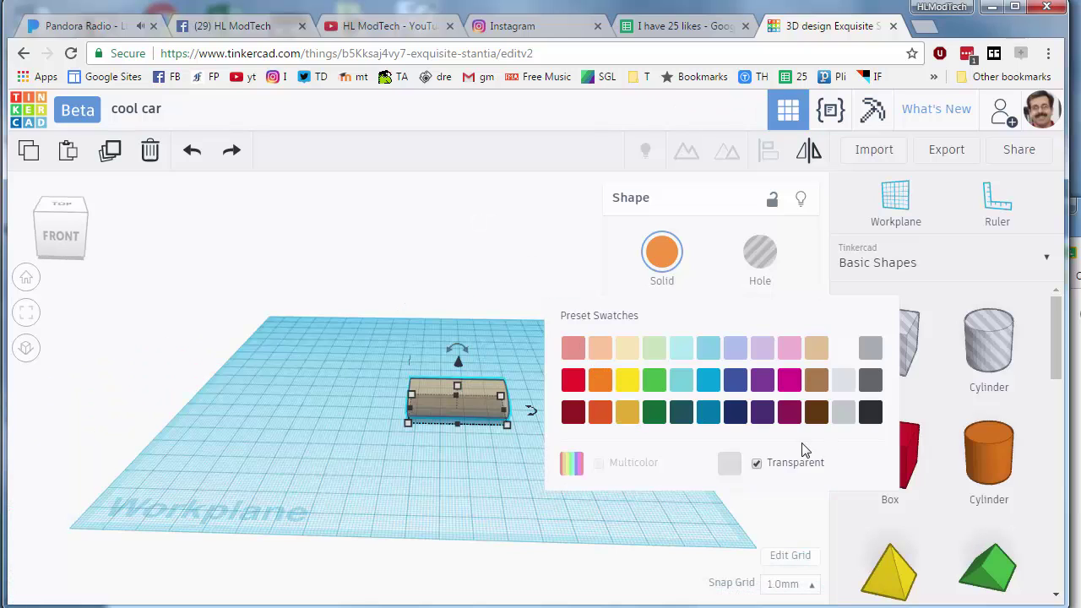
pyautogui.click(657, 507)
# - Place a red box over the transparent cylinder and align both shapes to their centre across the body's width
pyautogui.moveTo(889, 456); pyautogui.dragTo(475, 404)
pyautogui.scroll(4, 515, 390)
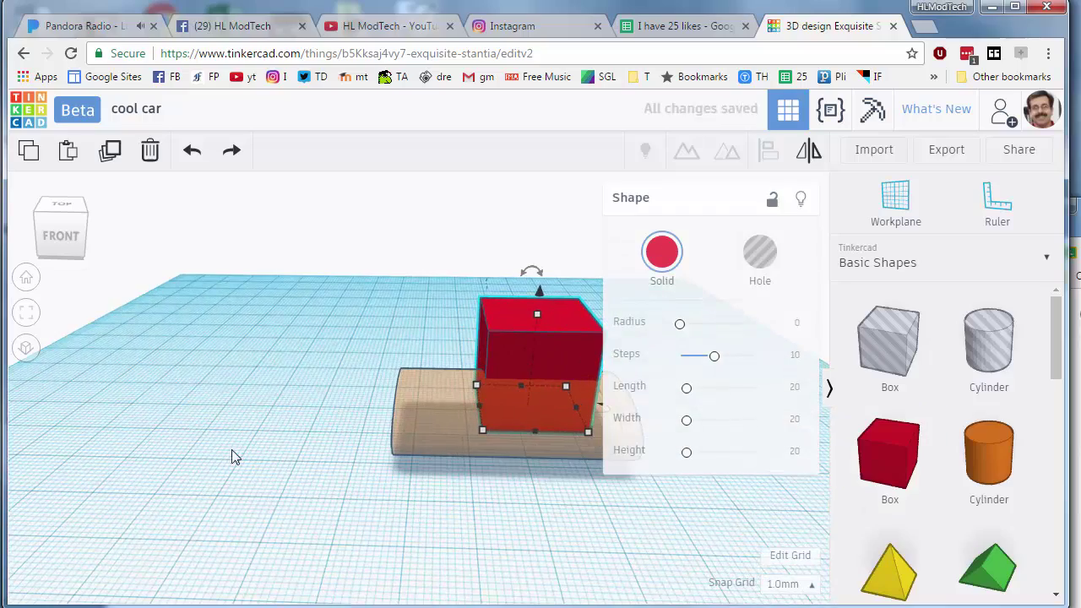
pyautogui.moveTo(234, 453); pyautogui.dragTo(387, 279, button='right')
pyautogui.moveTo(547, 440); pyautogui.dragTo(549, 443)
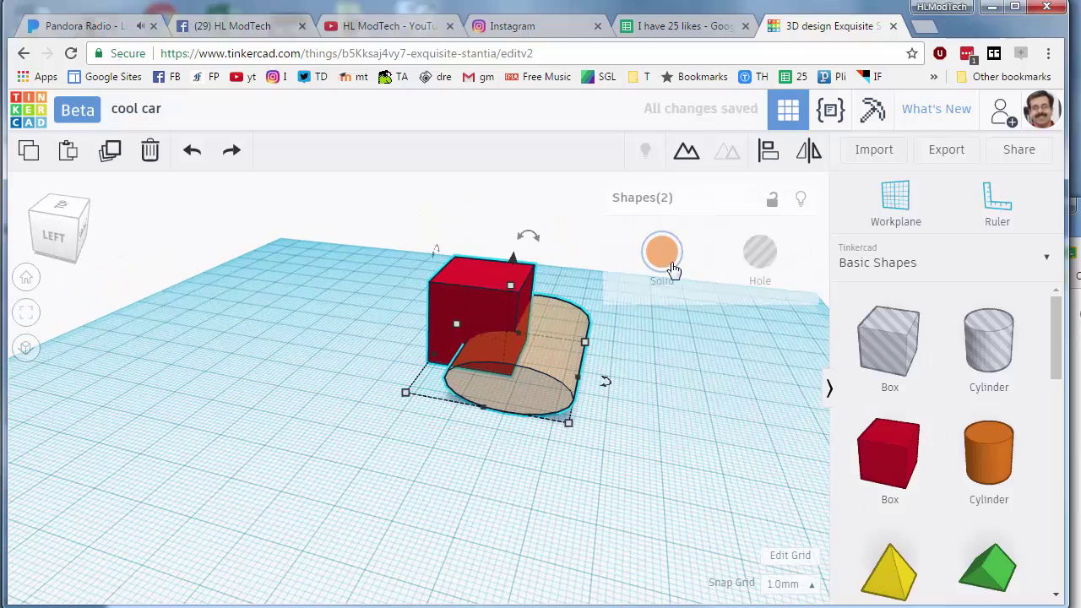
pyautogui.click(764, 159)
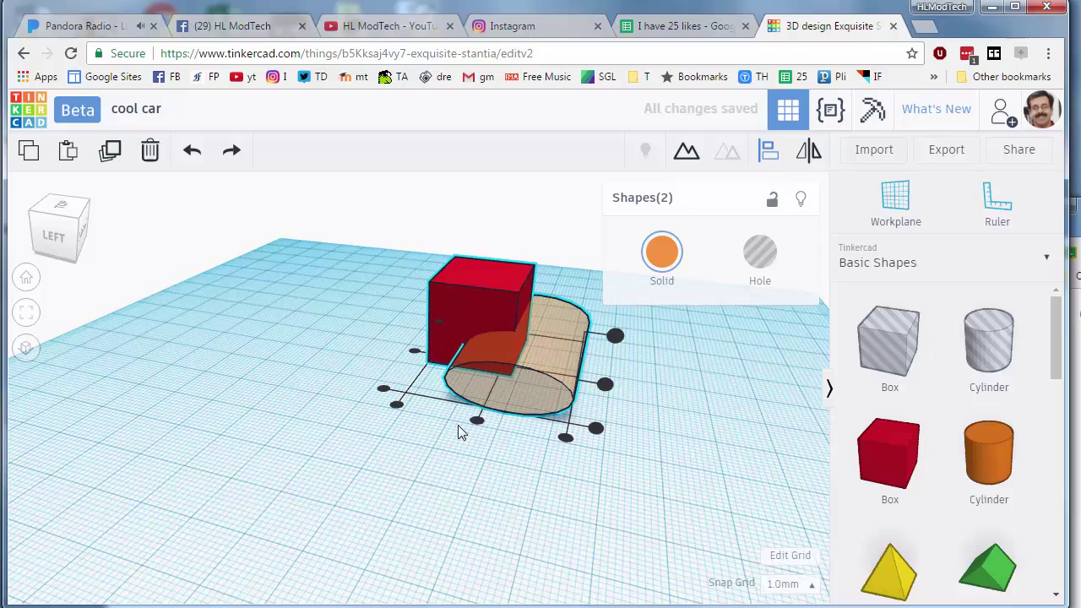
pyautogui.click(475, 425)
pyautogui.moveTo(476, 425); pyautogui.dragTo(629, 468, button='right')
pyautogui.click(543, 484)
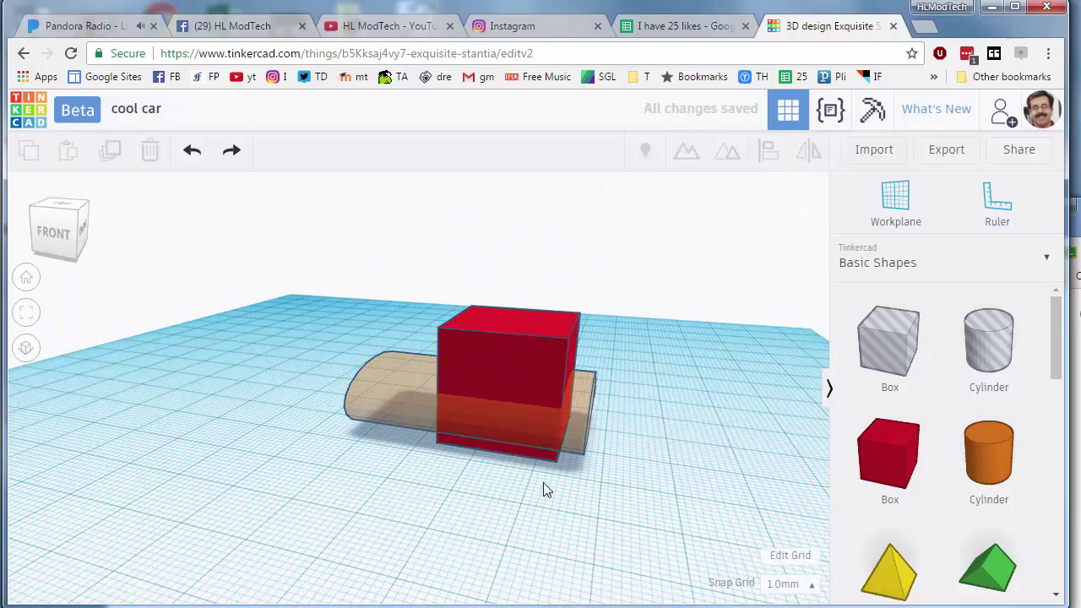
# - Nudge the red box along the cylinder toward its middle and raise it slightly above the workplane
pyautogui.click(539, 329)
pyautogui.press('Left')
pyautogui.press('Left')
pyautogui.press('Left')
pyautogui.press('Right')
pyautogui.press('Right')
pyautogui.press('Right')
pyautogui.press('Left')
pyautogui.press('Left')
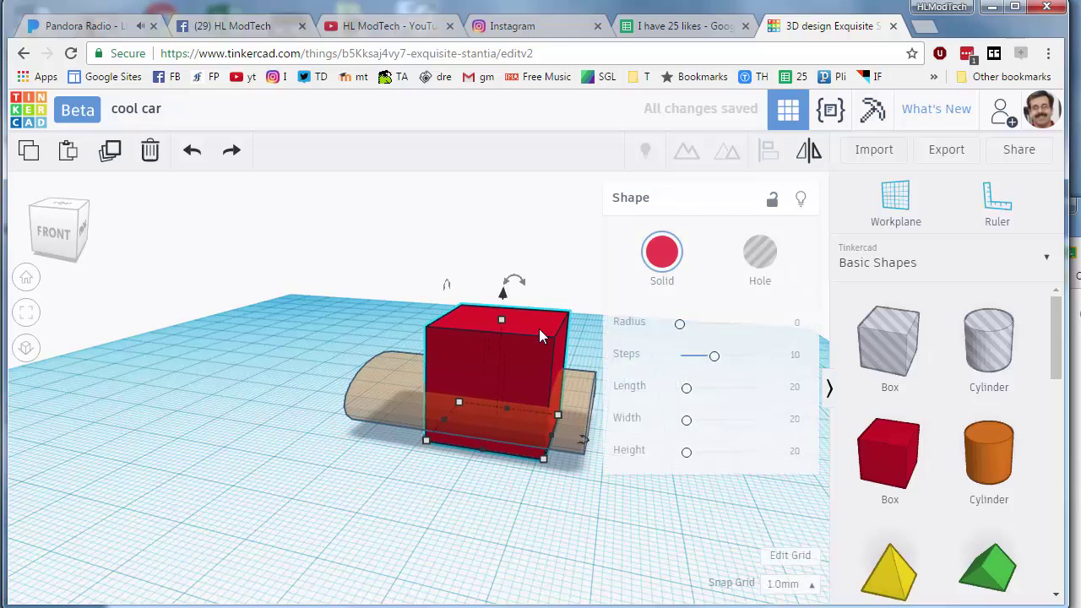
pyautogui.press('Left')
pyautogui.press('Right')
pyautogui.press('Left')
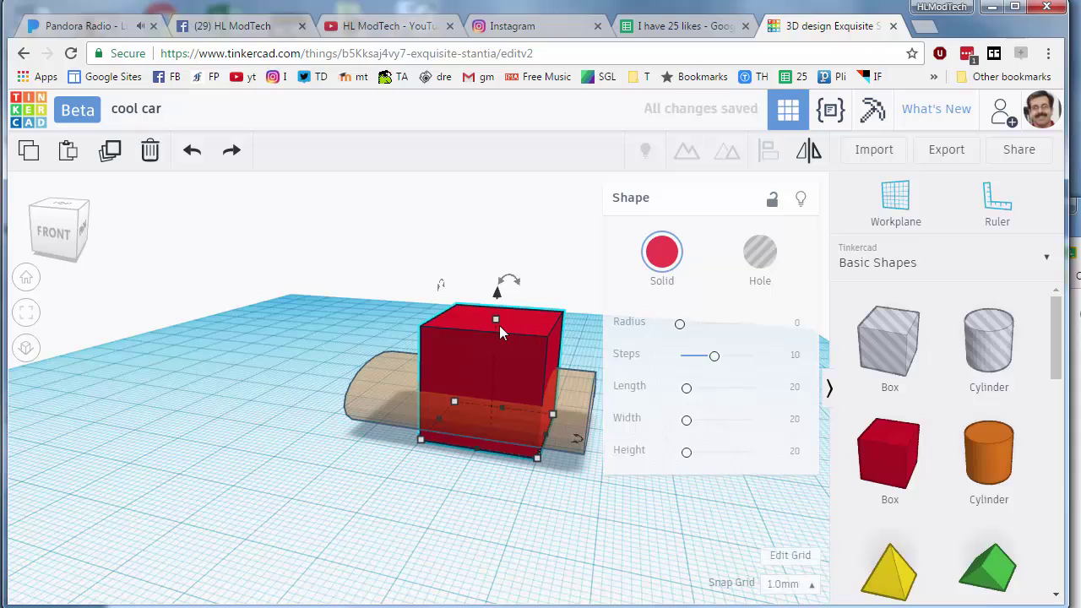
pyautogui.moveTo(476, 466); pyautogui.dragTo(521, 451, button='right')
pyautogui.moveTo(518, 284); pyautogui.dragTo(521, 267)
# - Turn the red box into a hole and reduce its height to 7 mm
pyautogui.moveTo(372, 457); pyautogui.dragTo(456, 335, button='right')
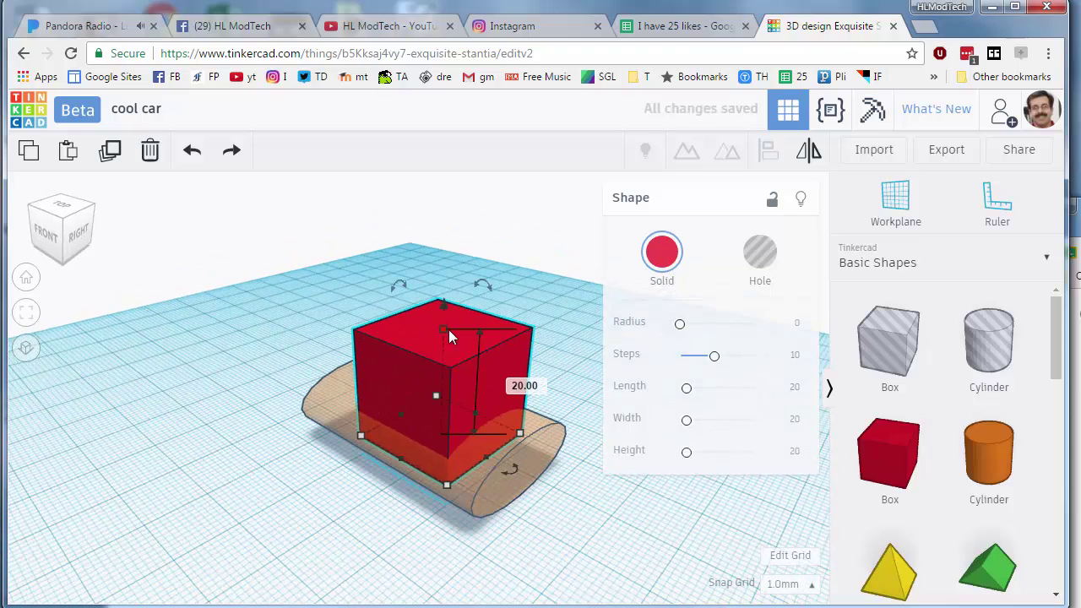
pyautogui.click(757, 268)
pyautogui.moveTo(444, 331); pyautogui.dragTo(453, 405)
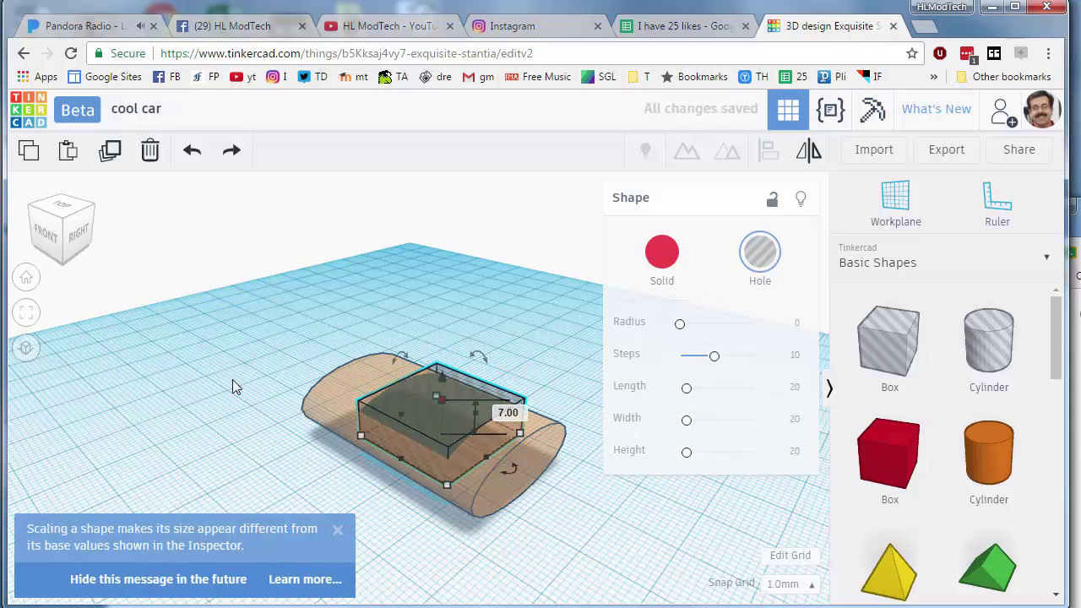
# - Group the hole box with the cylinder to cut a cockpit recess into the car body
pyautogui.moveTo(234, 384); pyautogui.dragTo(321, 348, button='right')
pyautogui.moveTo(329, 302); pyautogui.dragTo(549, 457)
pyautogui.click(681, 171)
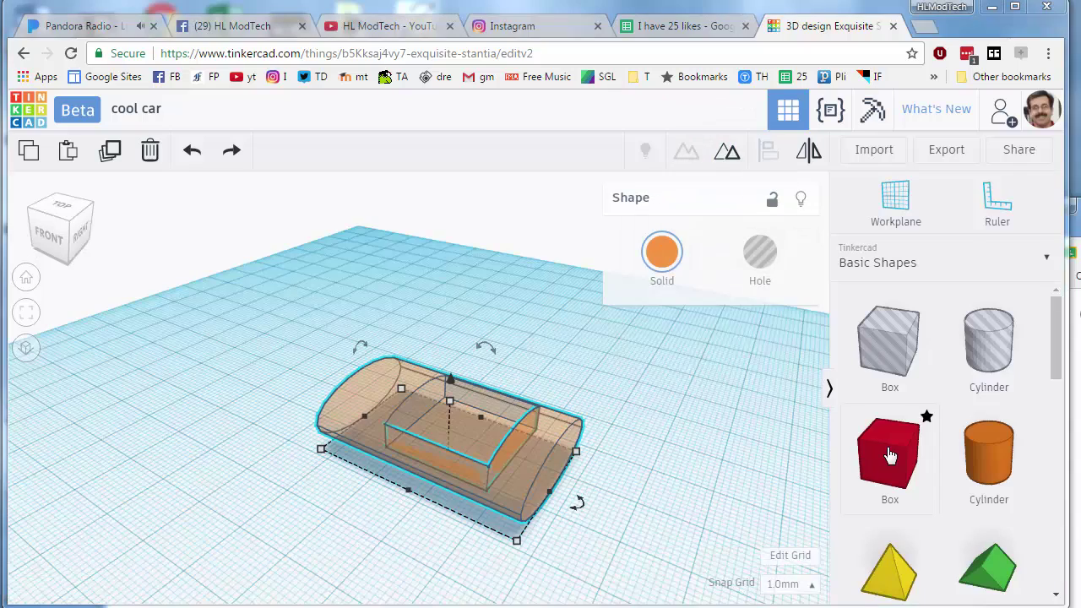
# - Place a new red box in the cockpit recess and shrink its base to 10 by 15 mm
pyautogui.moveTo(890, 456); pyautogui.dragTo(488, 435)
pyautogui.moveTo(348, 519); pyautogui.dragTo(407, 438, button='right')
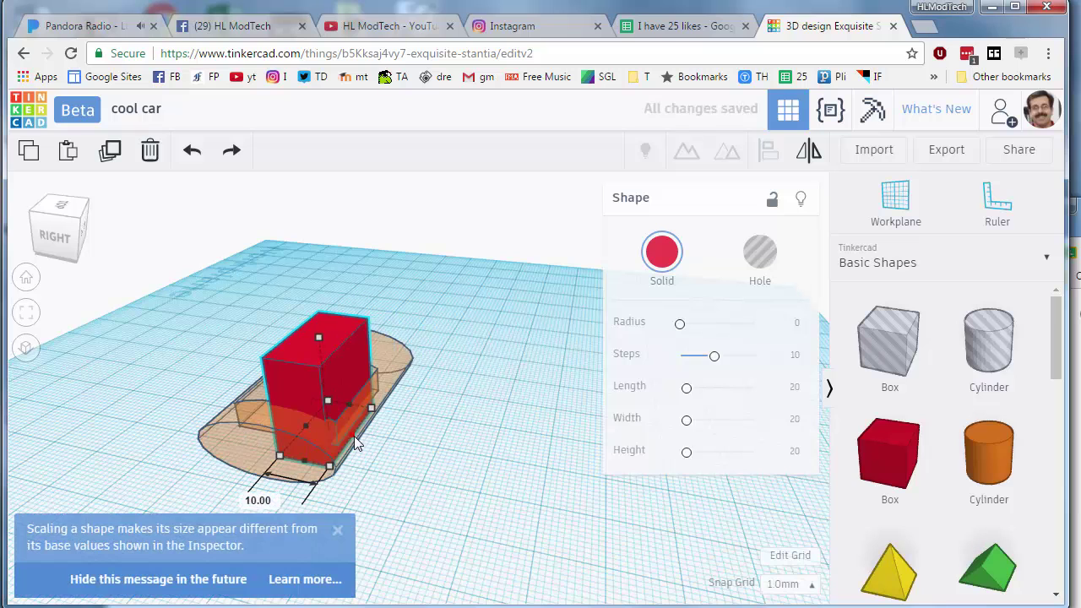
pyautogui.moveTo(305, 460)
pyautogui.mouseDown()
pyautogui.moveTo(325, 433)
pyautogui.moveTo(315, 444)
pyautogui.mouseUp()
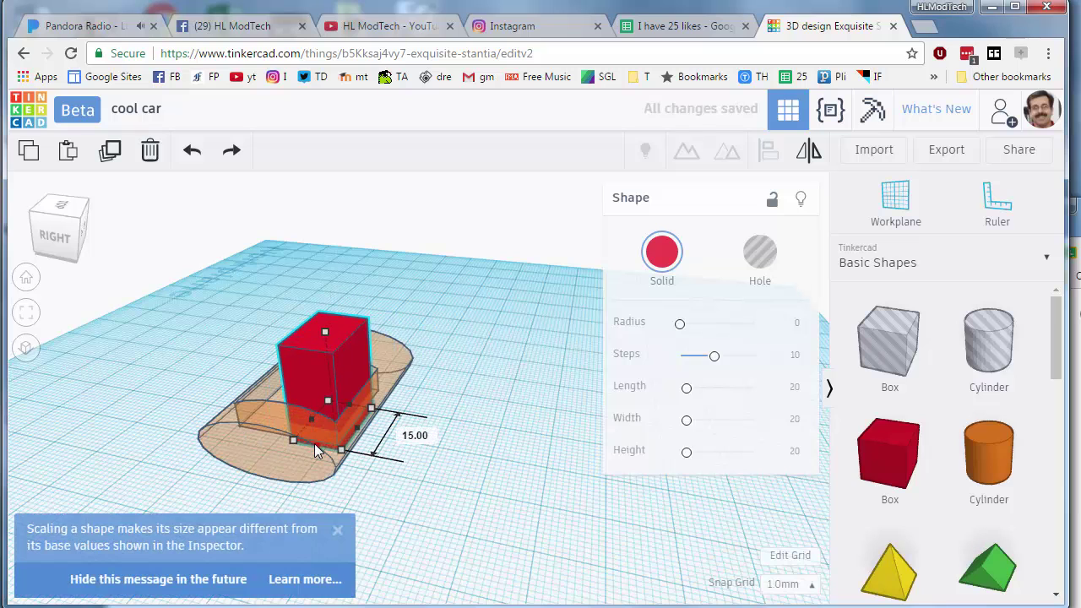
# - Lift the red box clear of the car body and place a new workplane on the floor of the cockpit recess
pyautogui.moveTo(444, 499); pyautogui.dragTo(311, 311, button='right')
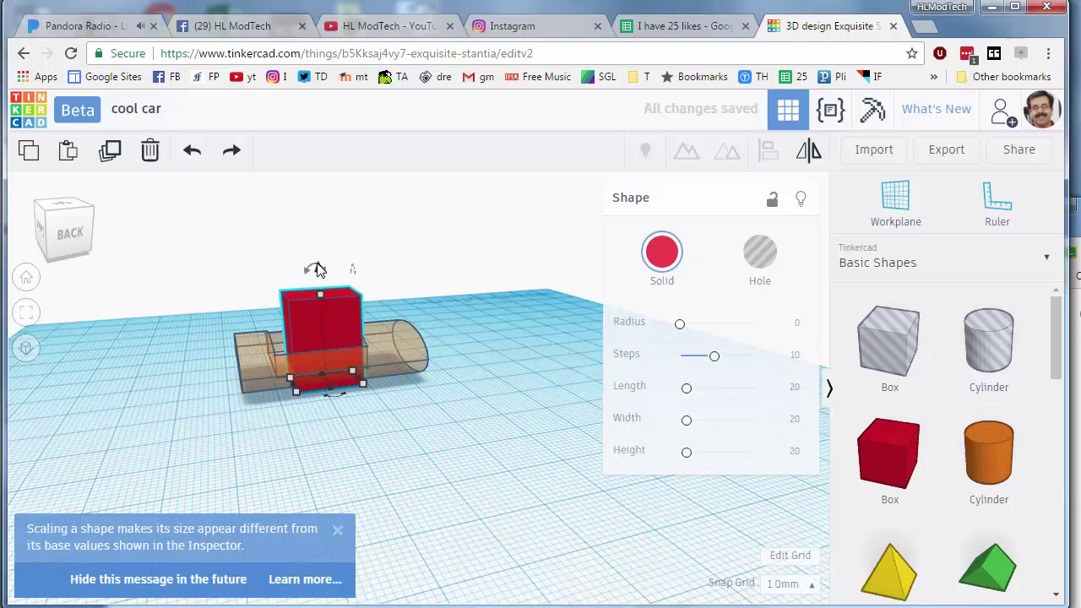
pyautogui.click(317, 227)
pyautogui.moveTo(322, 269); pyautogui.dragTo(324, 196)
pyautogui.moveTo(339, 502)
pyautogui.mouseDown(button='right')
pyautogui.moveTo(378, 571)
pyautogui.moveTo(326, 512)
pyautogui.mouseUp(button='right')
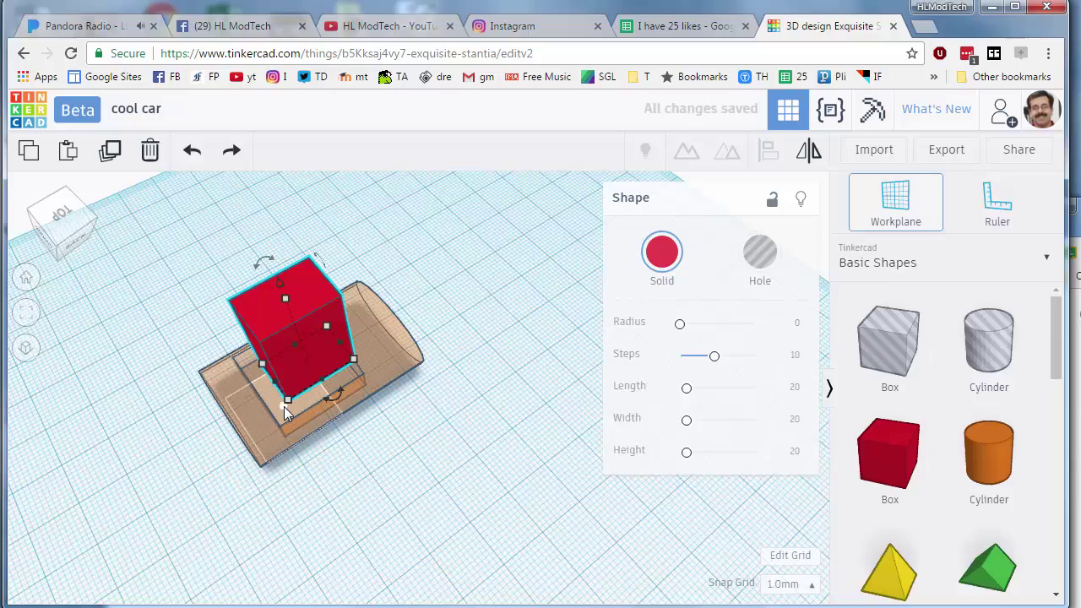
pyautogui.moveTo(284, 407); pyautogui.dragTo(359, 430, button='right')
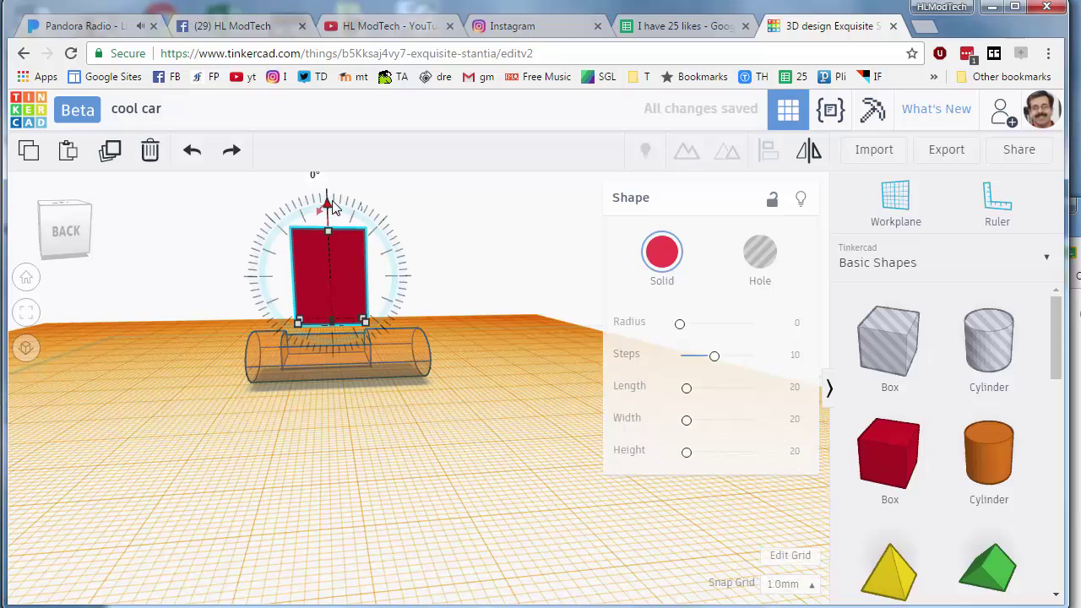
# - Lower the red box 10 mm onto the recess floor and reduce its height to 10 mm
pyautogui.moveTo(325, 203); pyautogui.dragTo(341, 250)
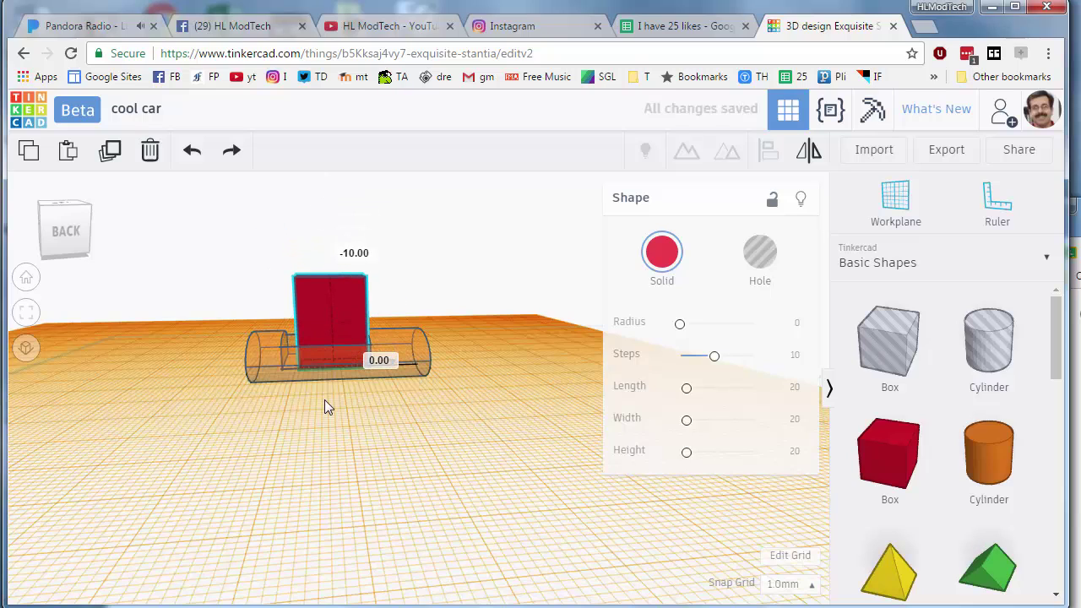
pyautogui.moveTo(414, 420); pyautogui.dragTo(541, 434, button='right')
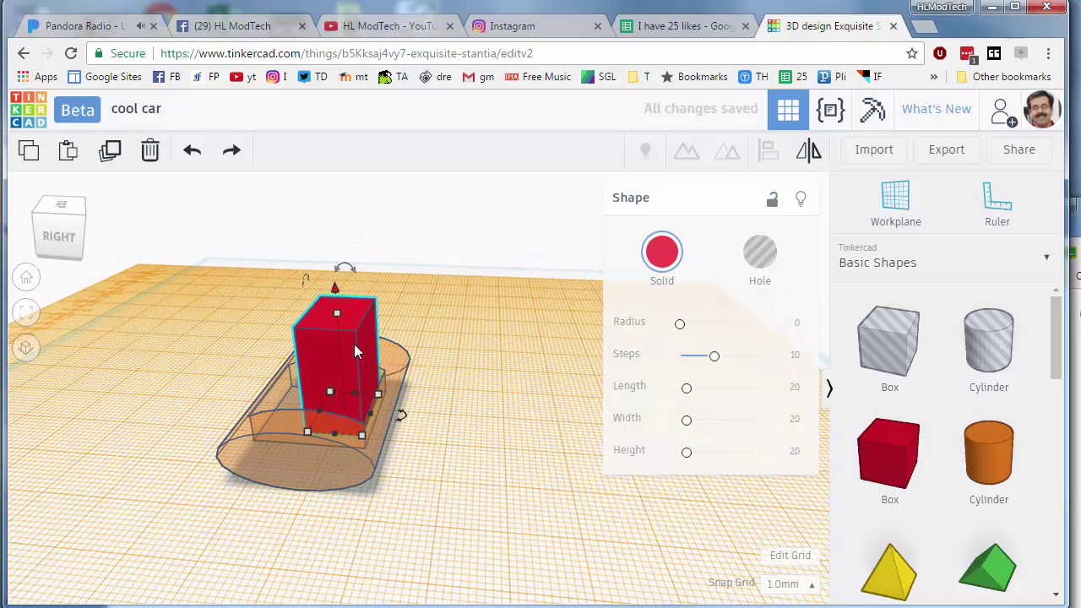
pyautogui.moveTo(336, 313); pyautogui.dragTo(343, 364)
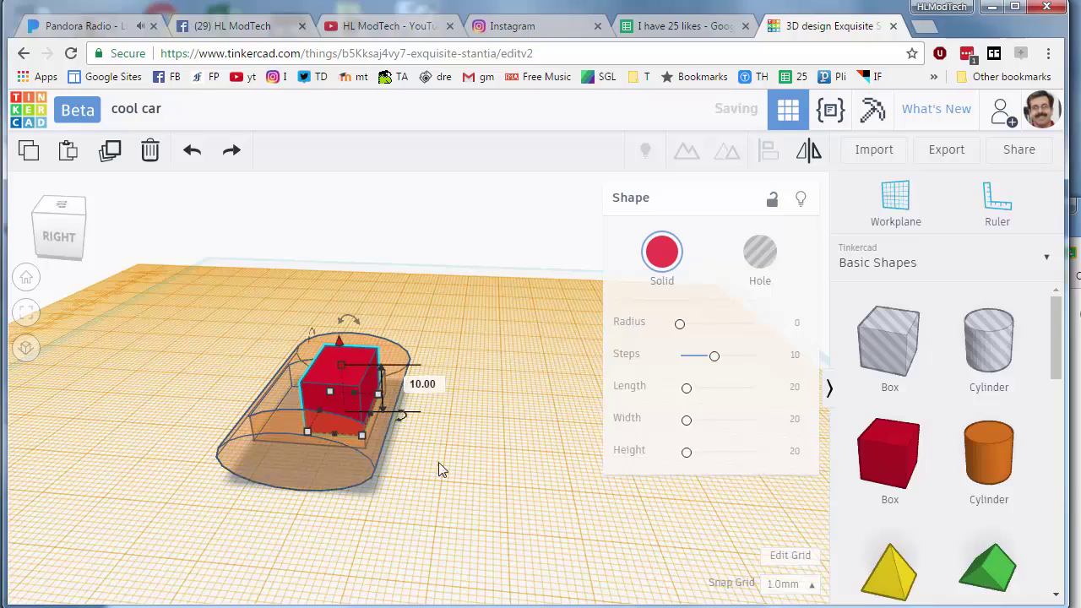
pyautogui.moveTo(440, 465); pyautogui.dragTo(340, 399, button='right')
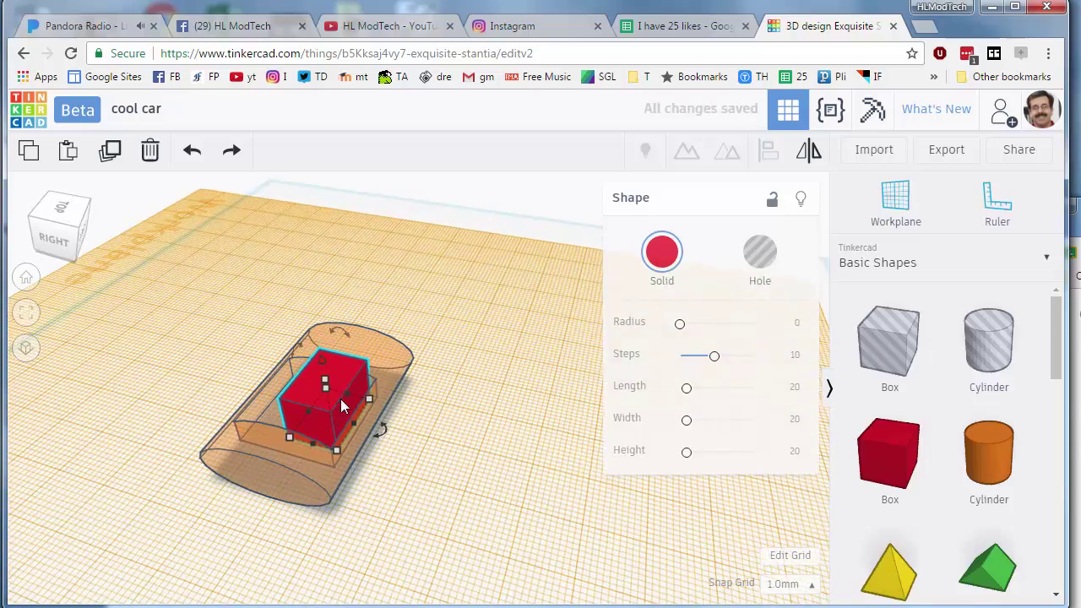
# - Shorten the red box in the cockpit recess, duplicate it in place, and shrink the copy's footprint within the original
pyautogui.moveTo(347, 392); pyautogui.dragTo(343, 407)
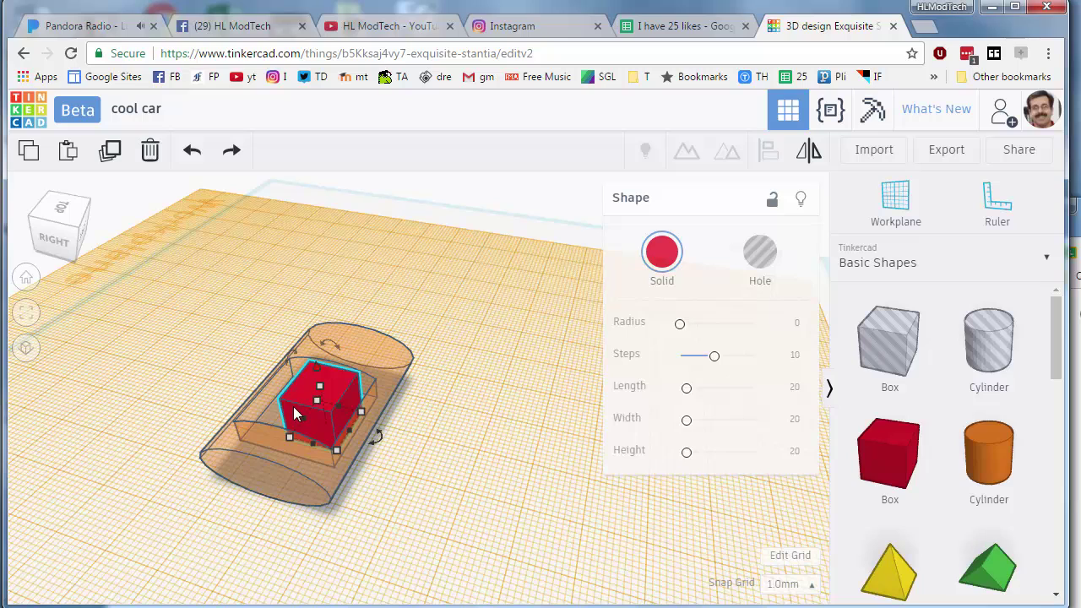
pyautogui.click(293, 407)
pyautogui.moveTo(361, 410)
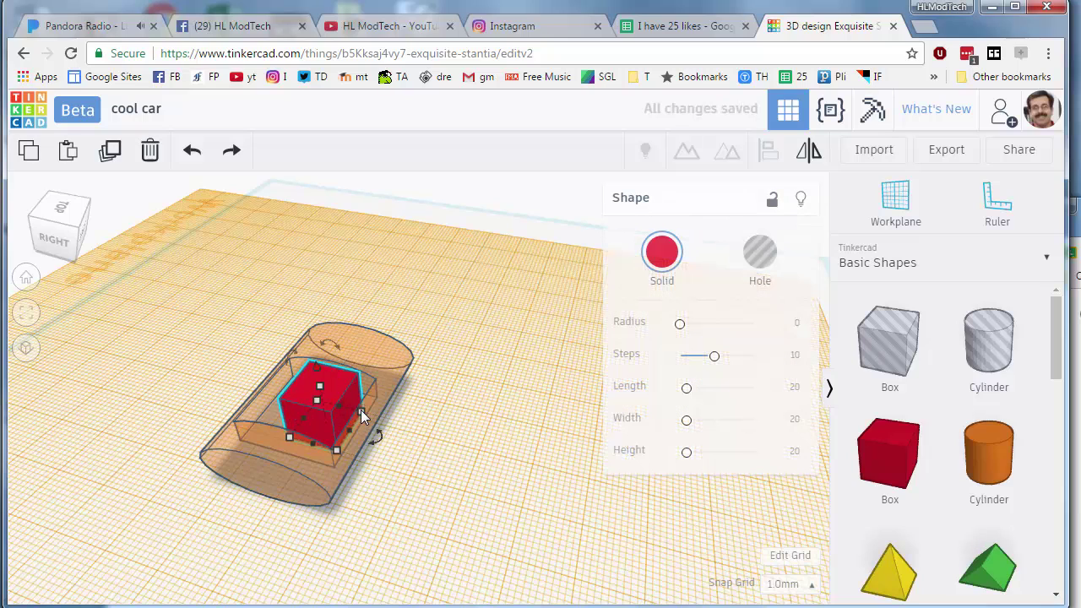
pyautogui.moveTo(361, 410); pyautogui.dragTo(345, 418)
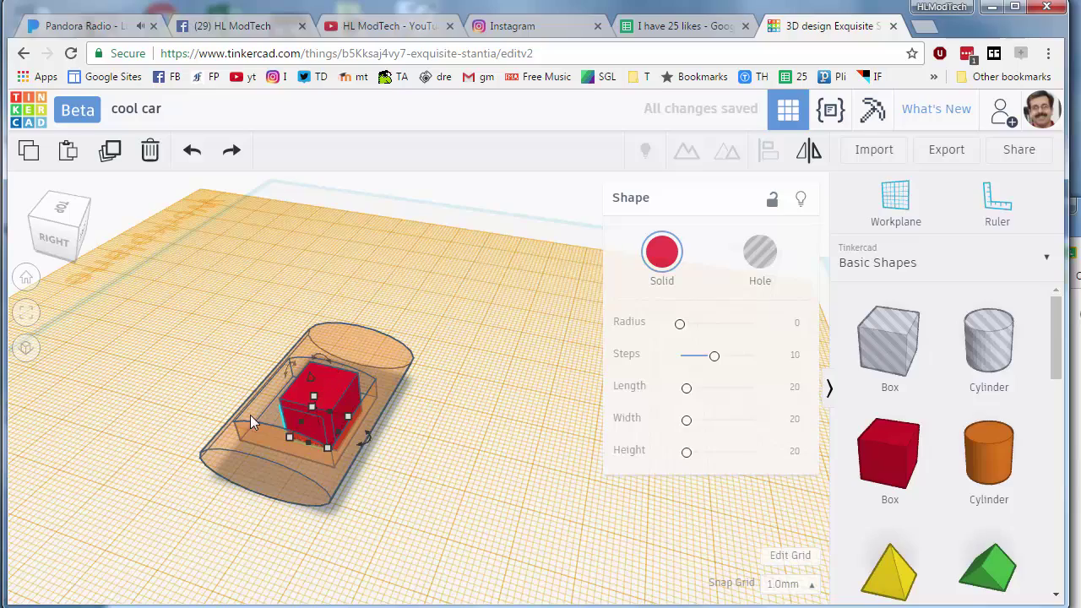
pyautogui.moveTo(256, 402); pyautogui.dragTo(432, 393, button='right')
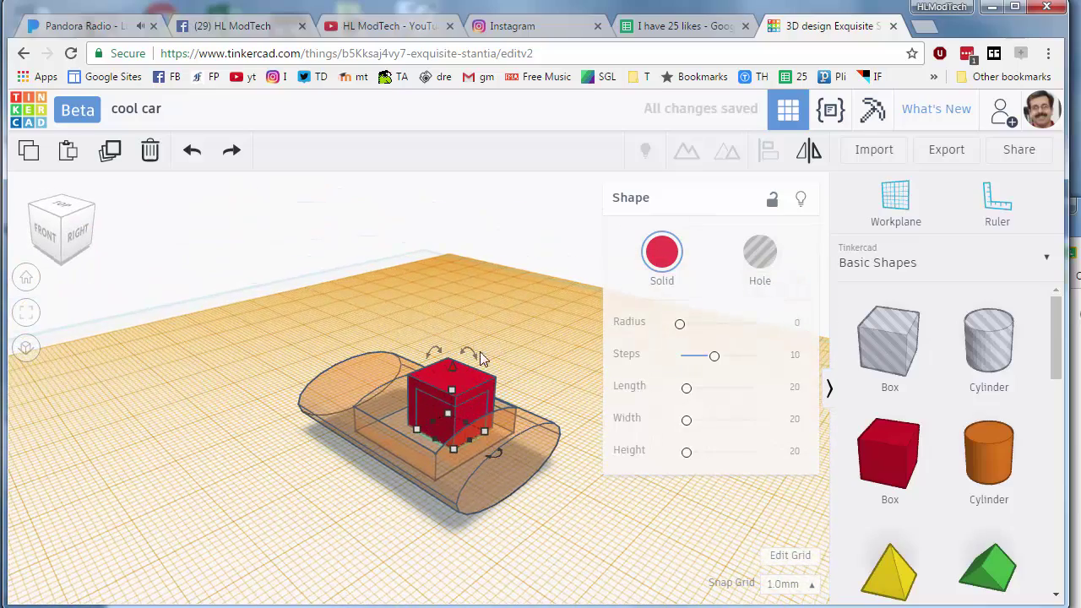
pyautogui.press('Escape')
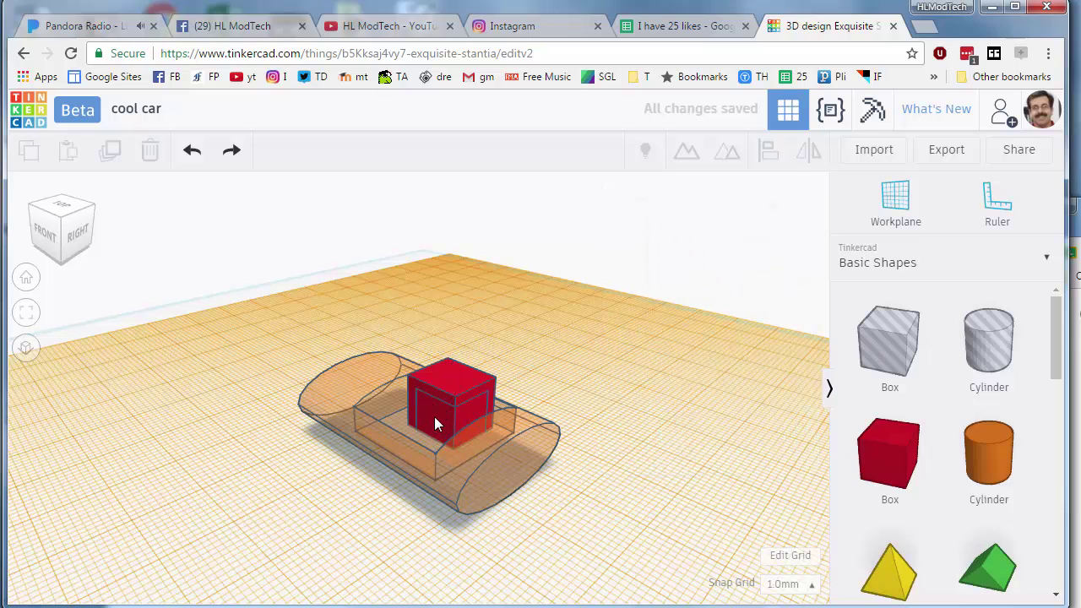
pyautogui.click(440, 403)
pyautogui.press('Escape')
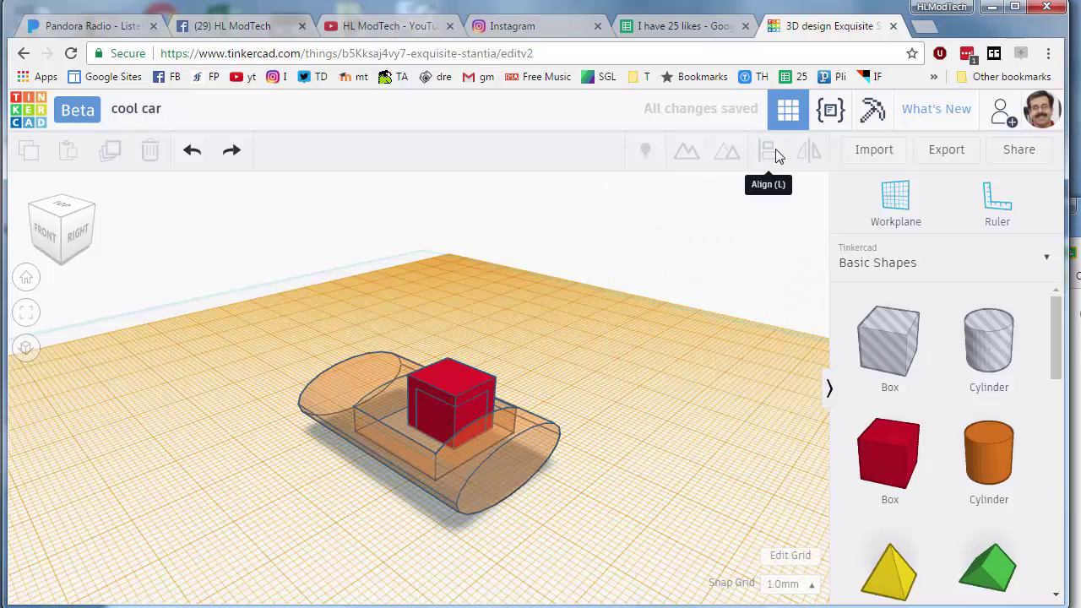
pyautogui.click(426, 415)
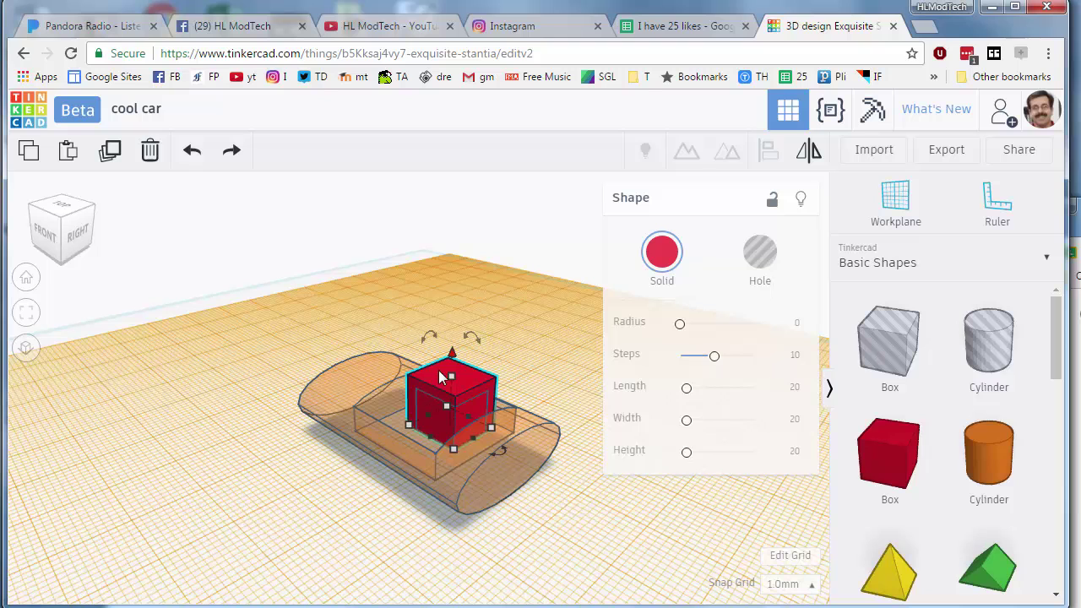
pyautogui.click(584, 272)
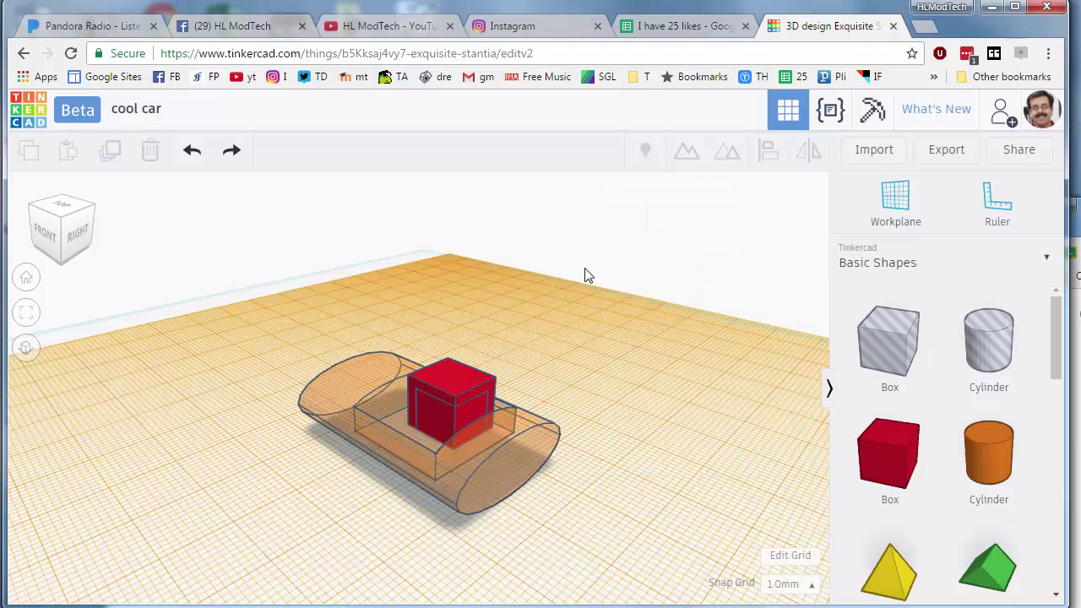
# - Select both red boxes and align them so the smaller one is centred across the width of the larger one
pyautogui.moveTo(194, 601); pyautogui.dragTo(393, 459, button='right')
pyautogui.moveTo(485, 309); pyautogui.dragTo(524, 343)
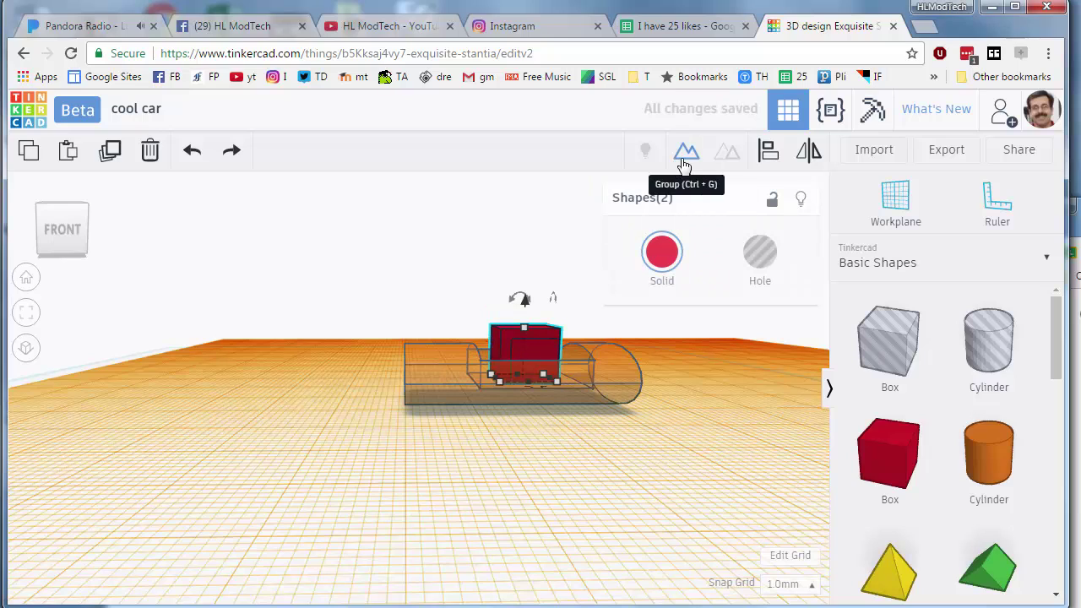
pyautogui.click(768, 156)
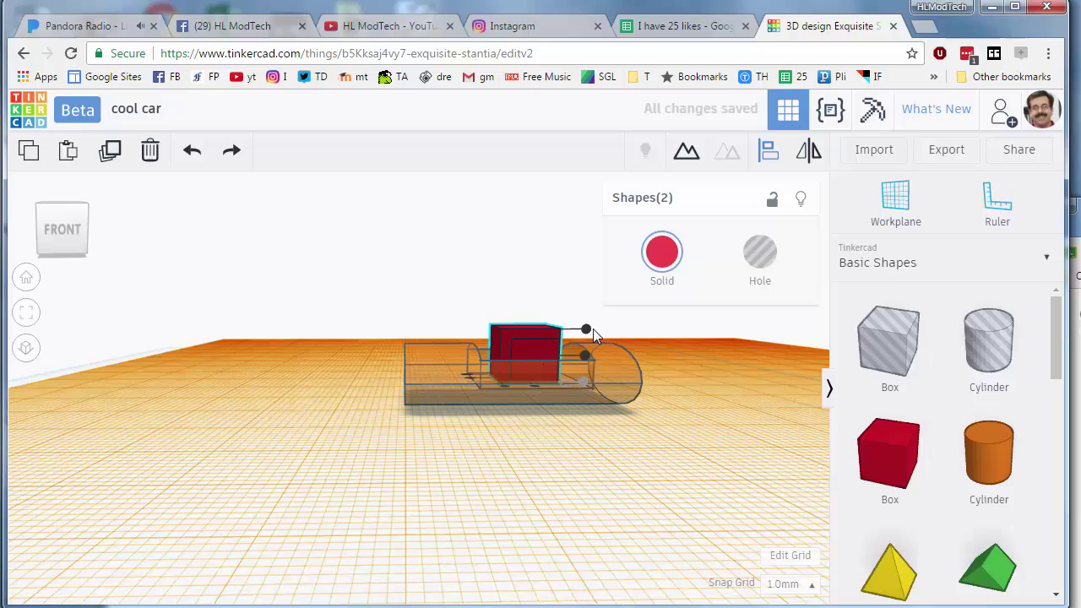
pyautogui.moveTo(592, 318); pyautogui.dragTo(393, 455, button='right')
pyautogui.click(468, 536)
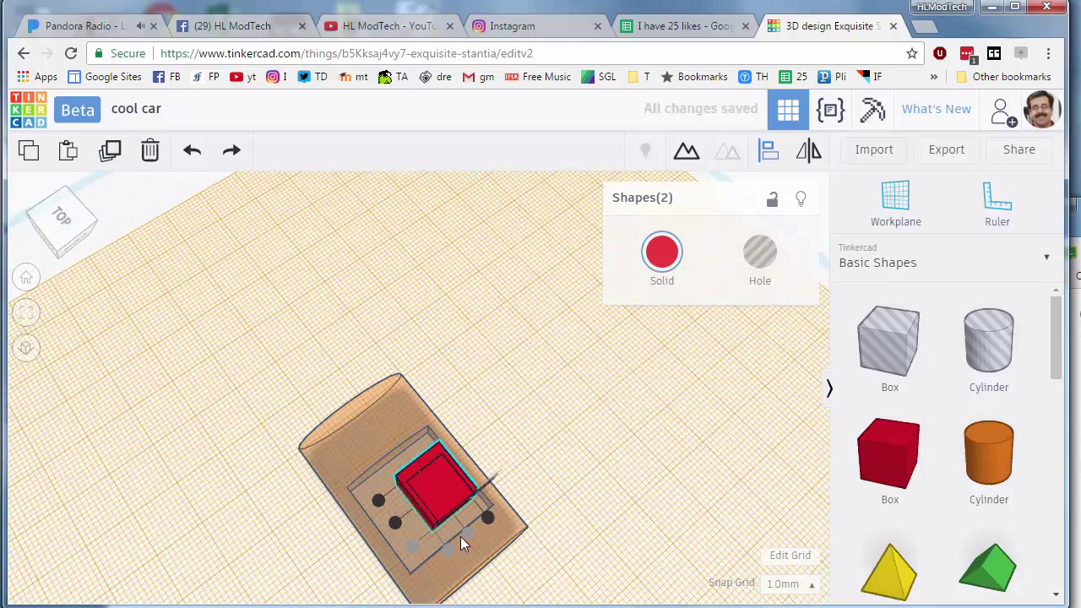
# - Try turning the larger red box into a hole, and undo the change
pyautogui.moveTo(476, 404); pyautogui.dragTo(437, 321, button='right')
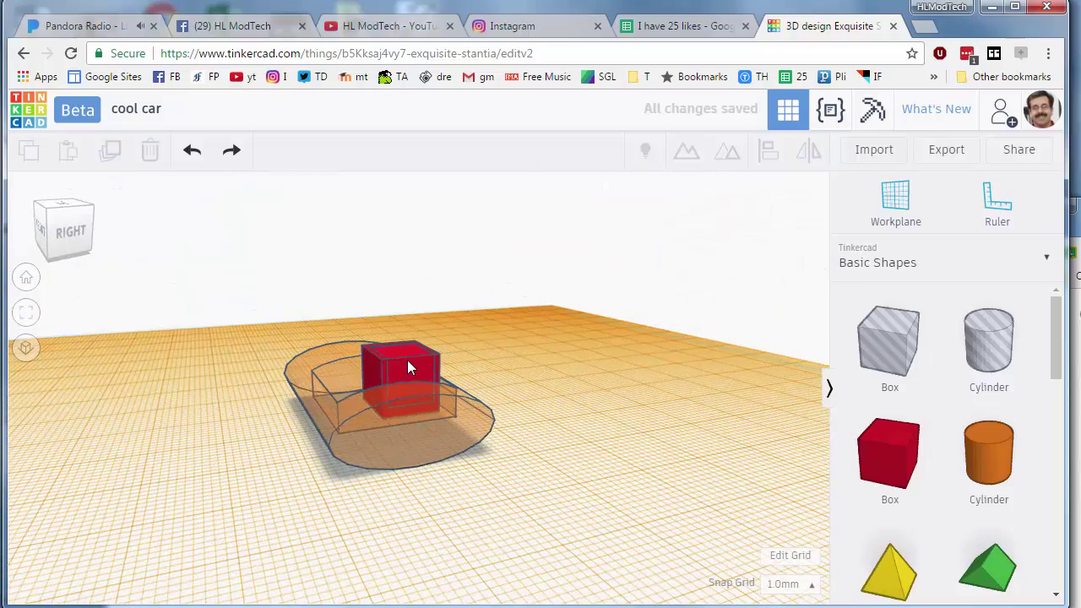
pyautogui.click(408, 370)
pyautogui.click(760, 262)
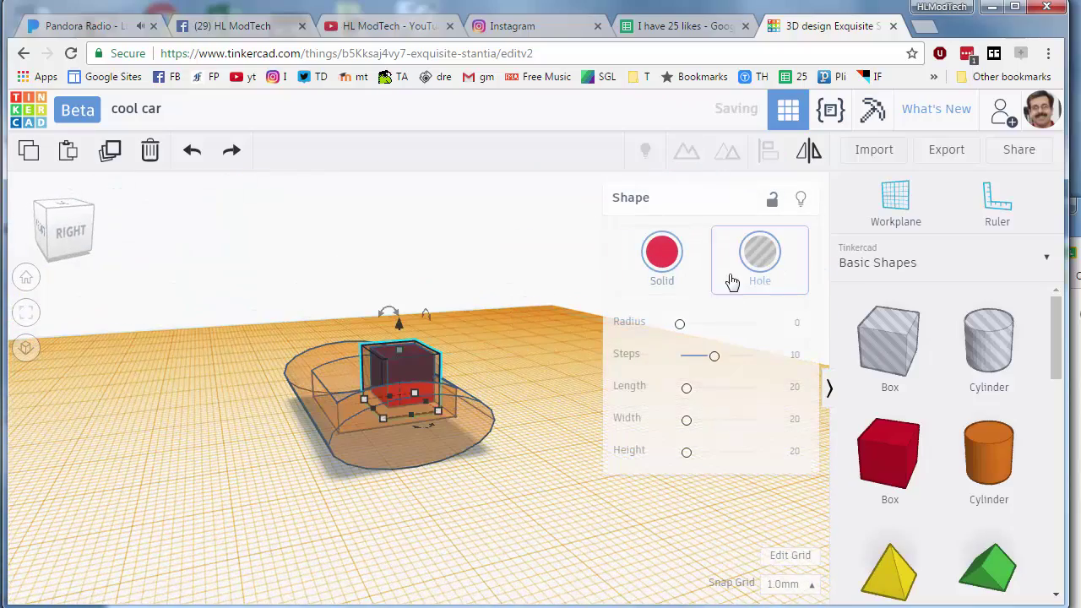
pyautogui.moveTo(369, 338); pyautogui.dragTo(475, 344, button='right')
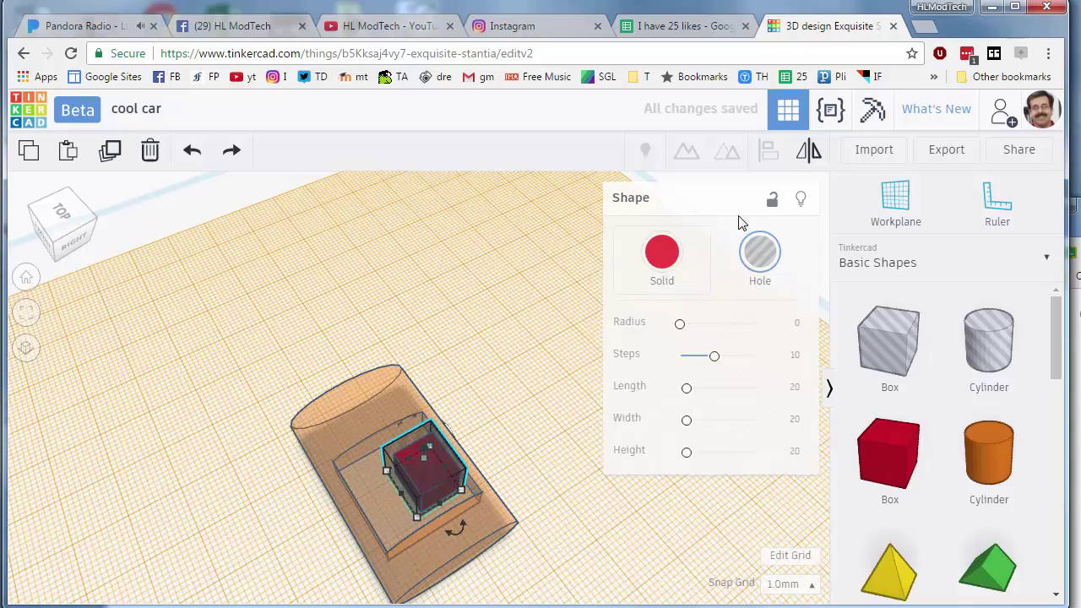
pyautogui.moveTo(498, 288); pyautogui.dragTo(596, 259, button='right')
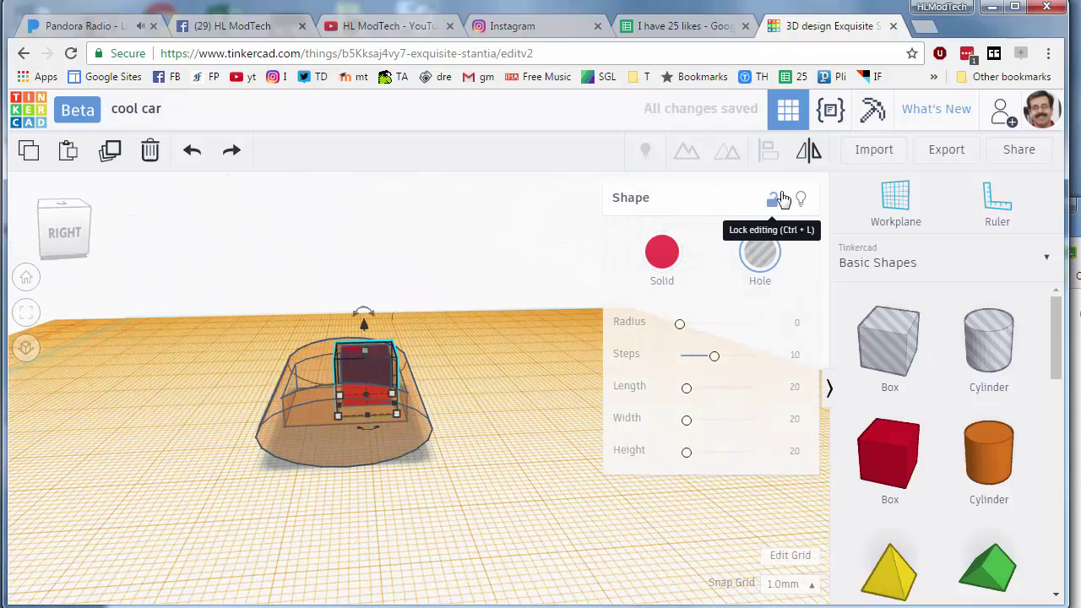
pyautogui.click(193, 151)
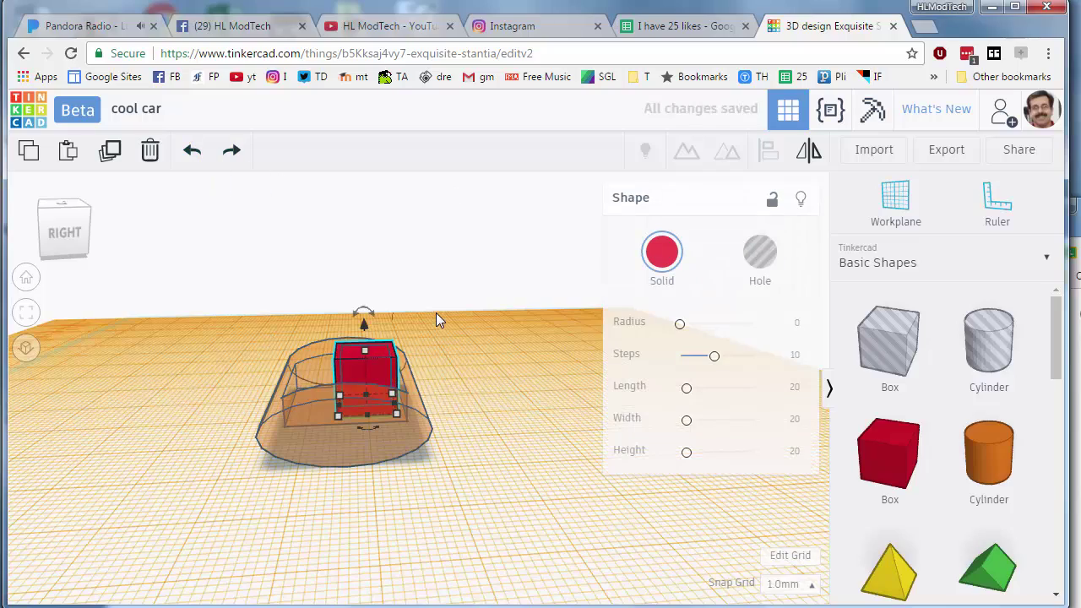
# - Convert the larger red box to a hole again to compare it with the inner box, and undo the conversion
pyautogui.moveTo(436, 319); pyautogui.dragTo(484, 386, button='right')
pyautogui.click(484, 386)
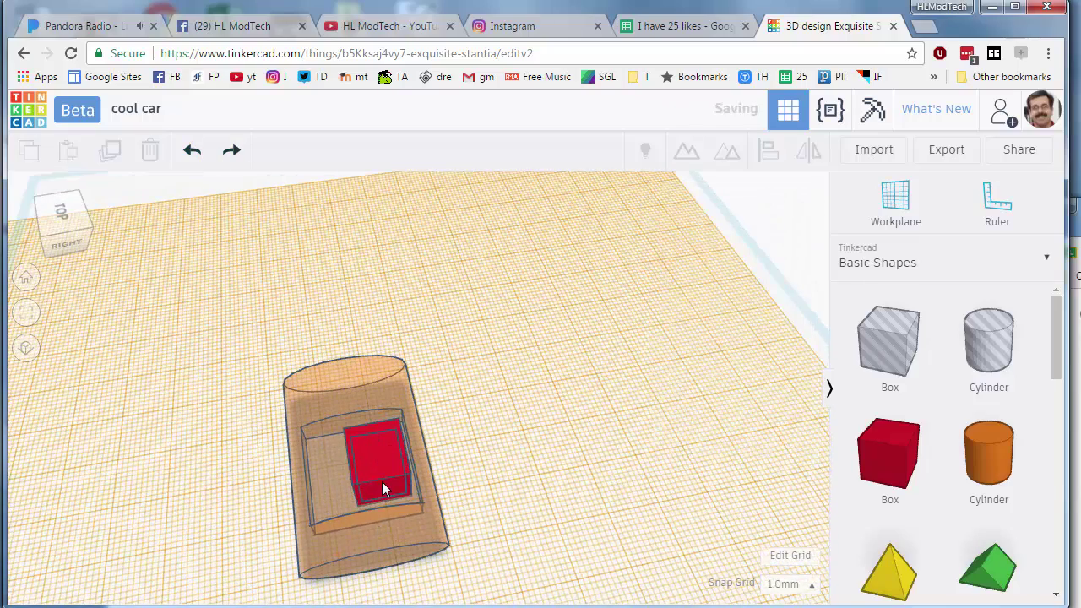
pyautogui.click(382, 478)
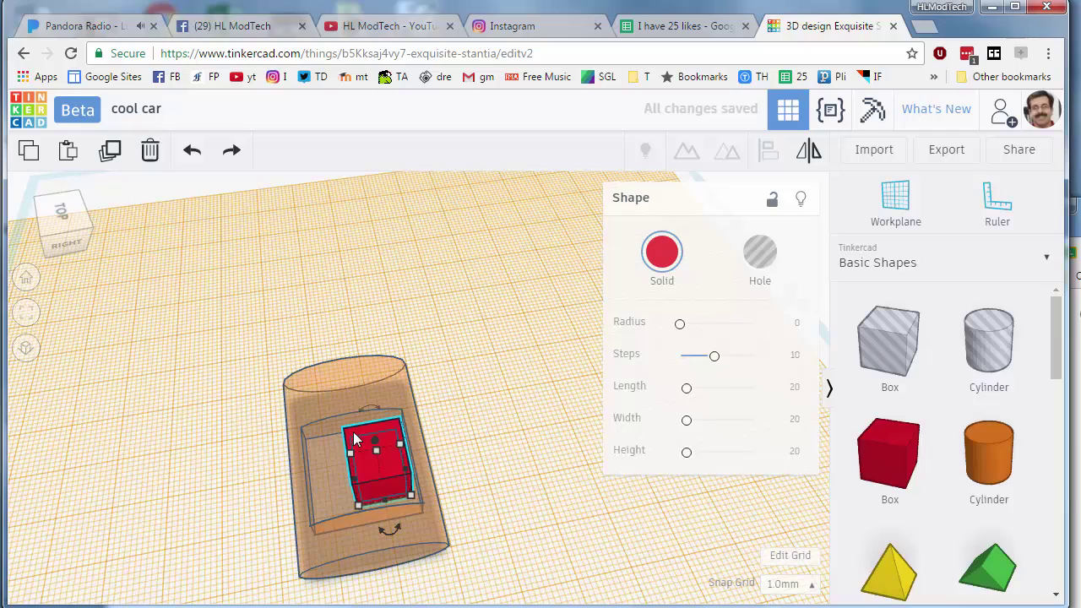
pyautogui.click(760, 255)
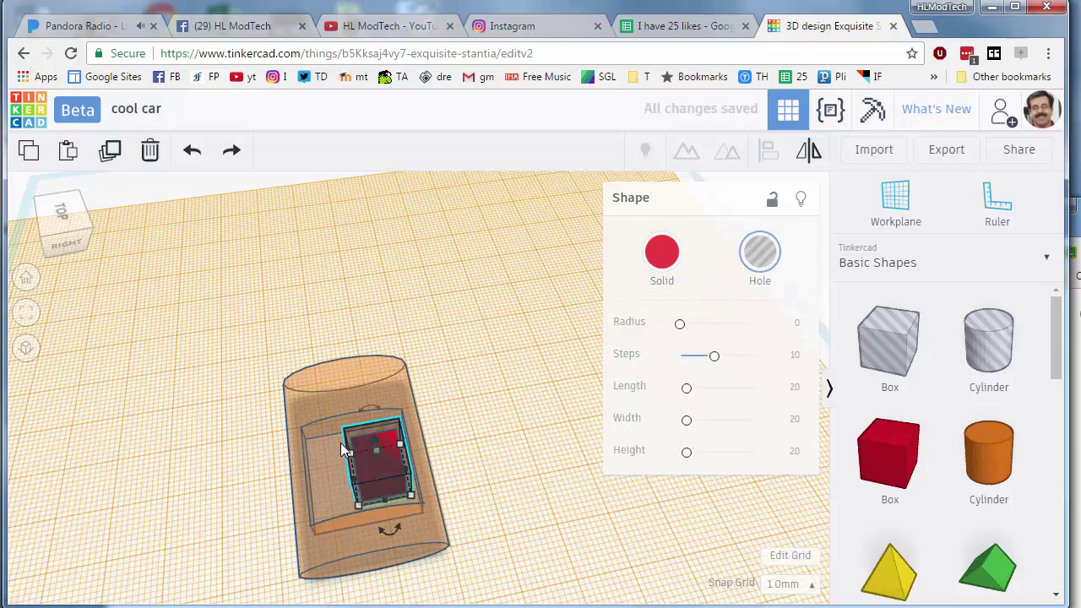
pyautogui.moveTo(359, 397); pyautogui.dragTo(334, 395, button='right')
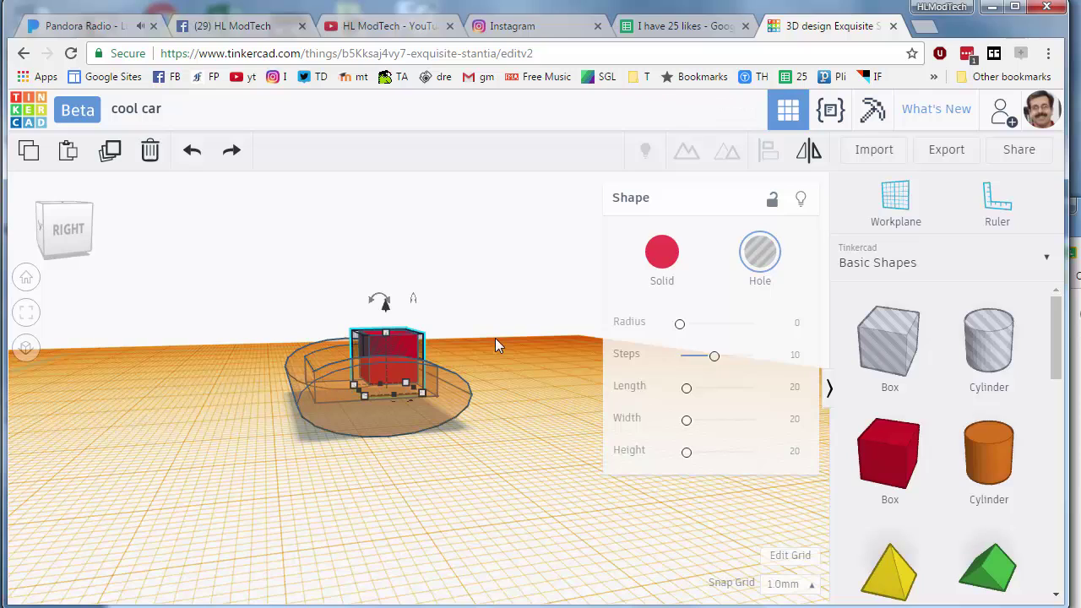
pyautogui.moveTo(495, 341); pyautogui.dragTo(471, 373, button='right')
pyautogui.click(440, 372)
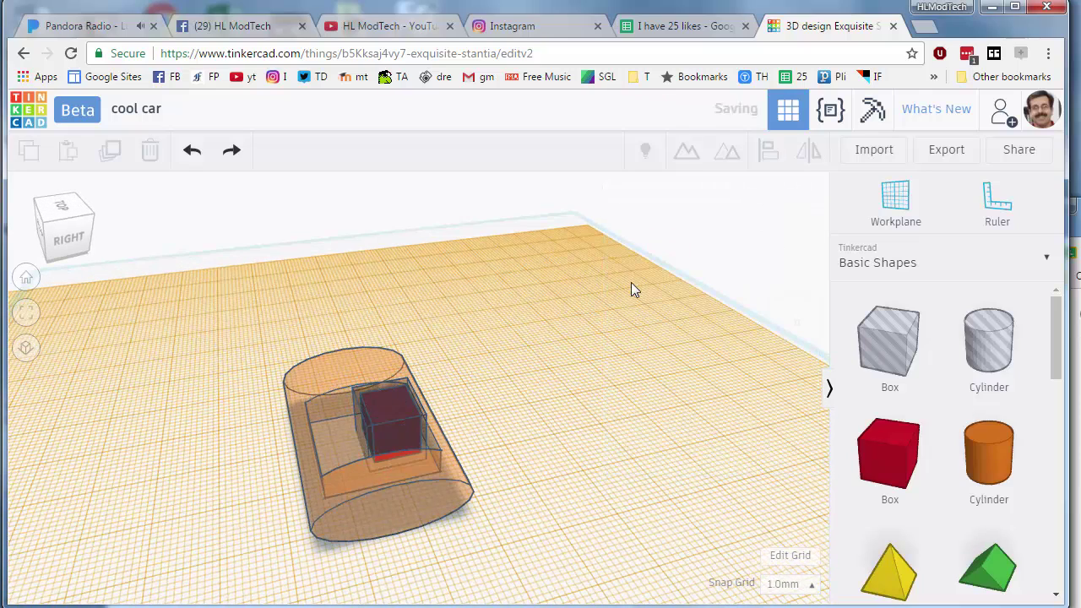
pyautogui.click(192, 152)
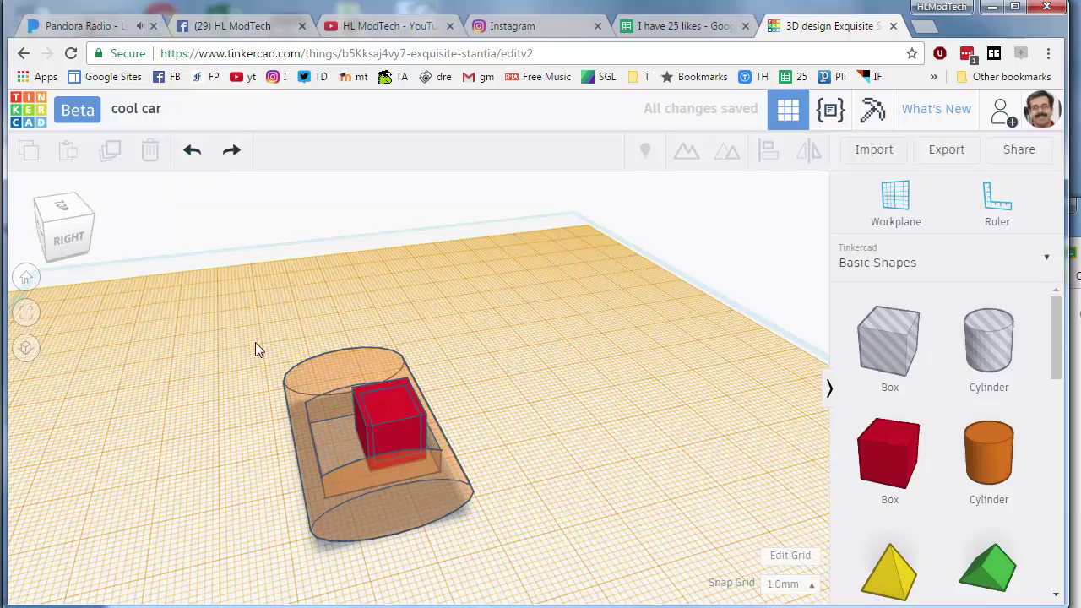
# - Hide the larger red box to turn the smaller box inside it into a hole, and show all hidden shapes again
pyautogui.click(357, 394)
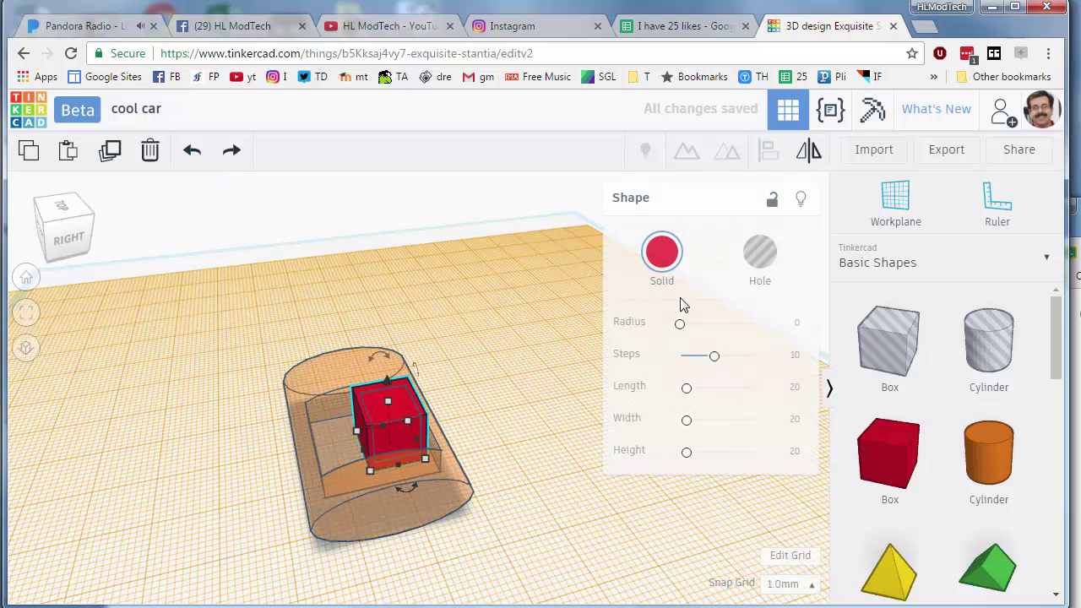
pyautogui.click(794, 202)
pyautogui.click(380, 422)
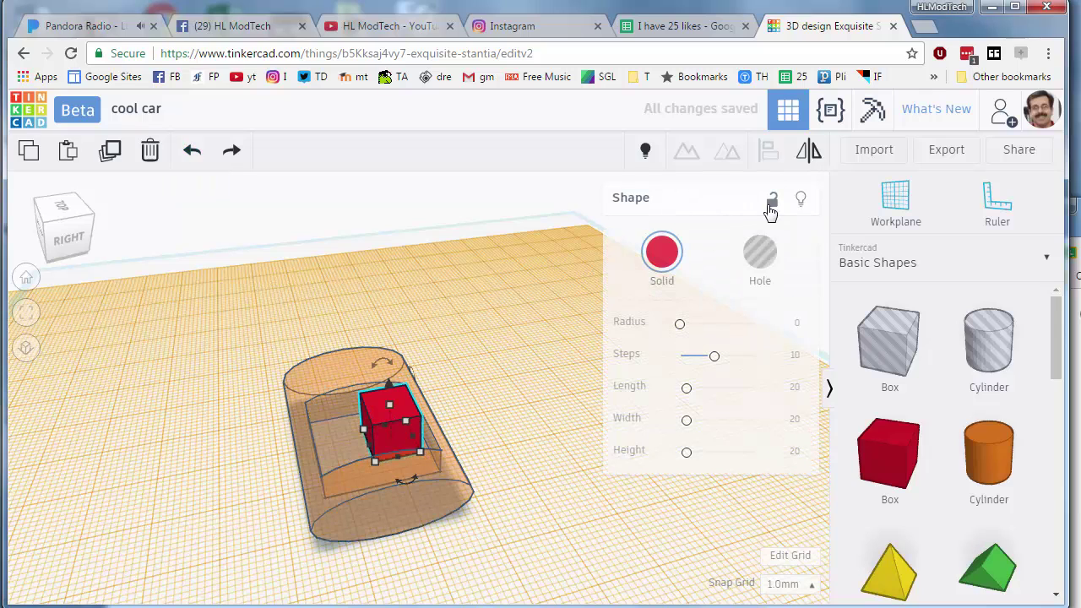
pyautogui.click(760, 253)
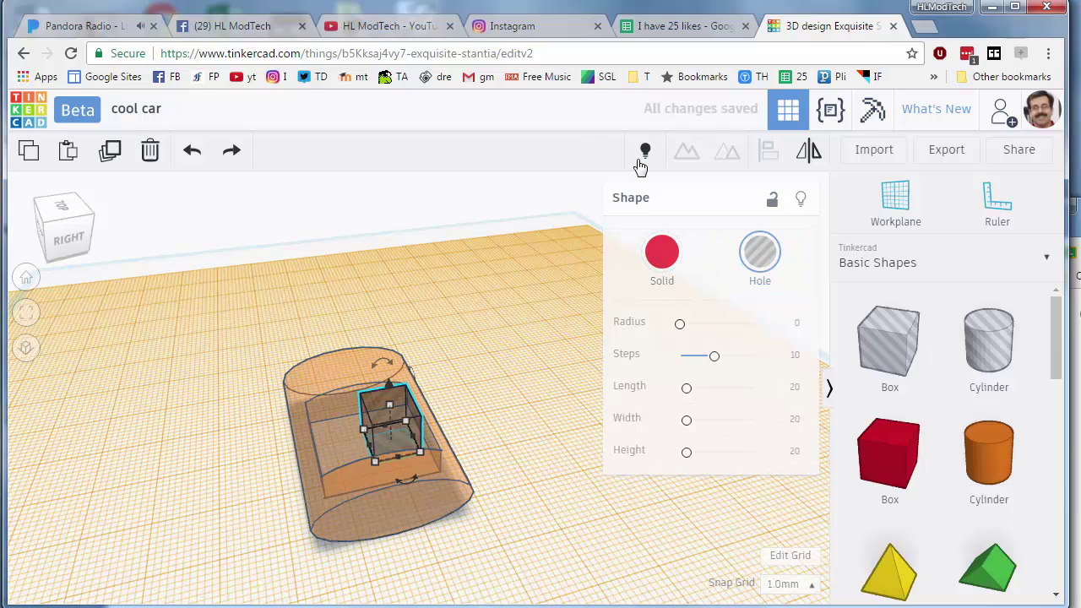
pyautogui.click(801, 203)
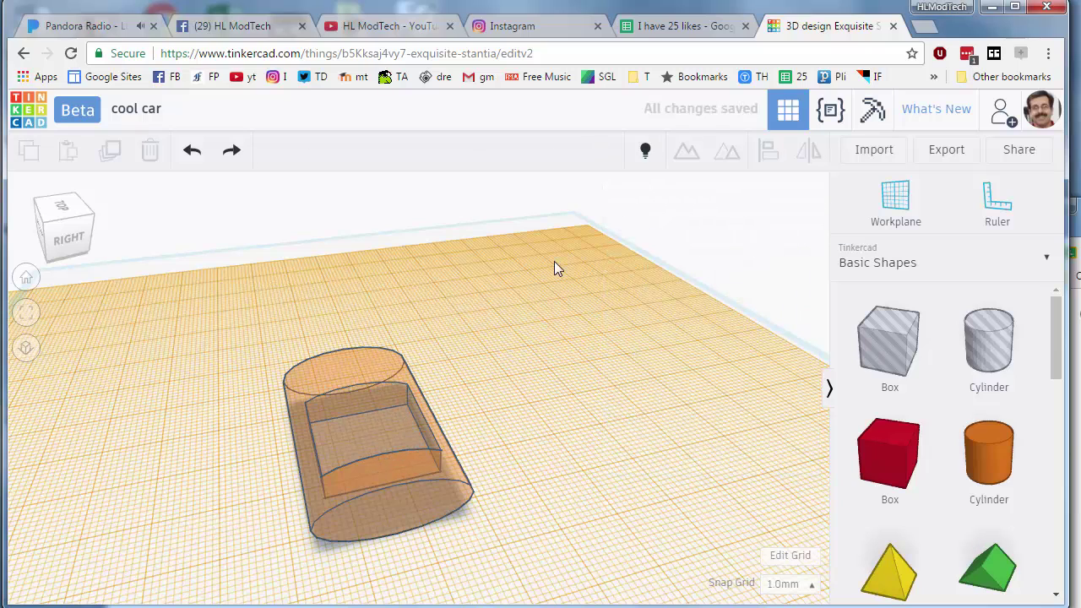
pyautogui.click(646, 150)
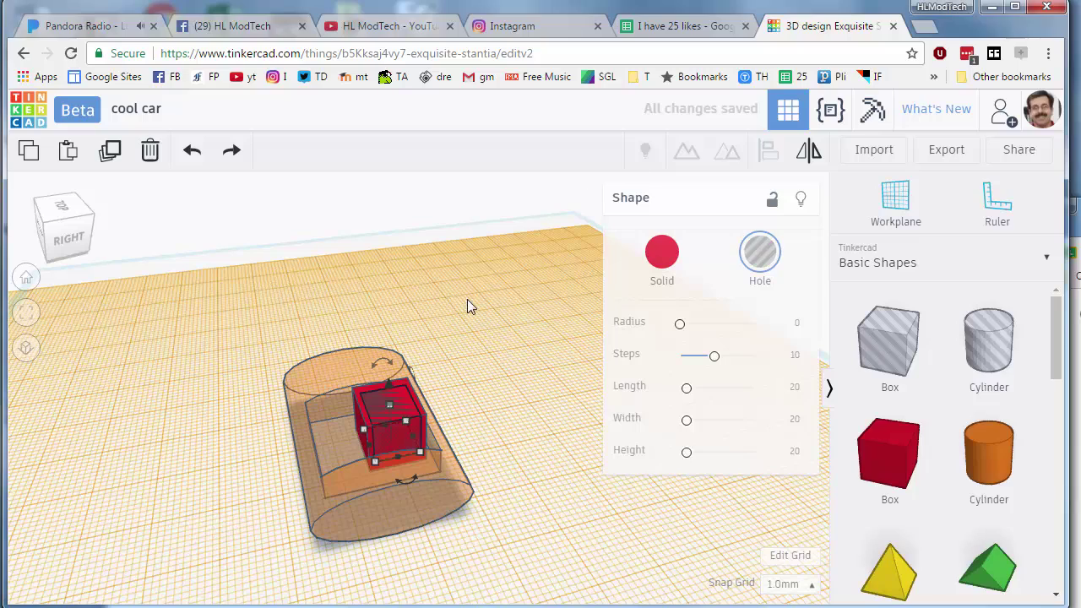
# - Select the red box together with the hole box inside it and group them to hollow out the seat
pyautogui.moveTo(291, 412); pyautogui.dragTo(368, 363, button='right')
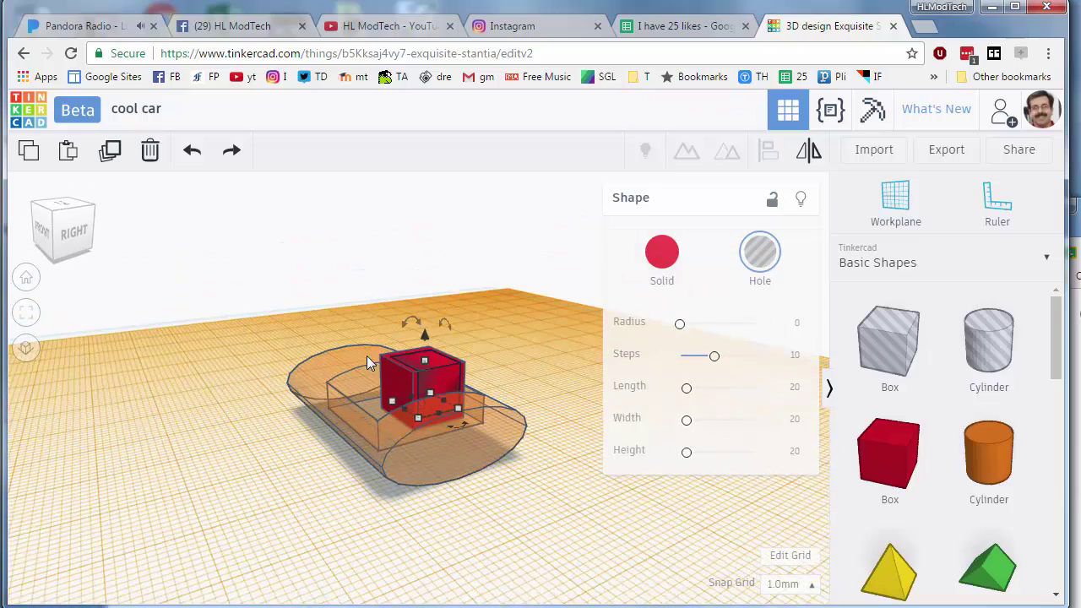
pyautogui.moveTo(455, 302); pyautogui.dragTo(470, 285, button='right')
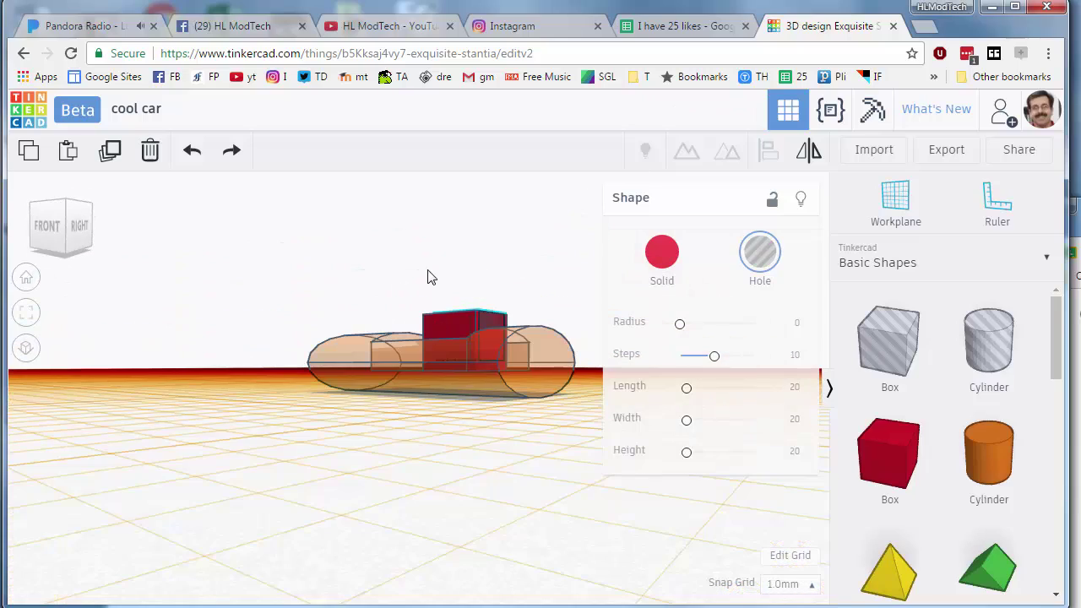
pyautogui.click(480, 318)
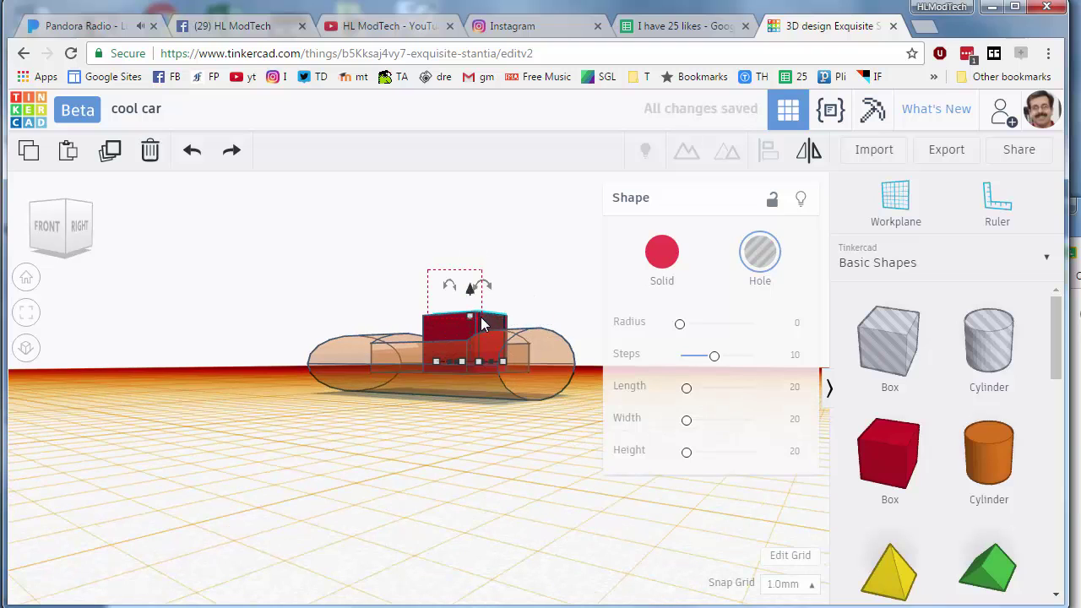
pyautogui.moveTo(481, 317); pyautogui.dragTo(483, 320)
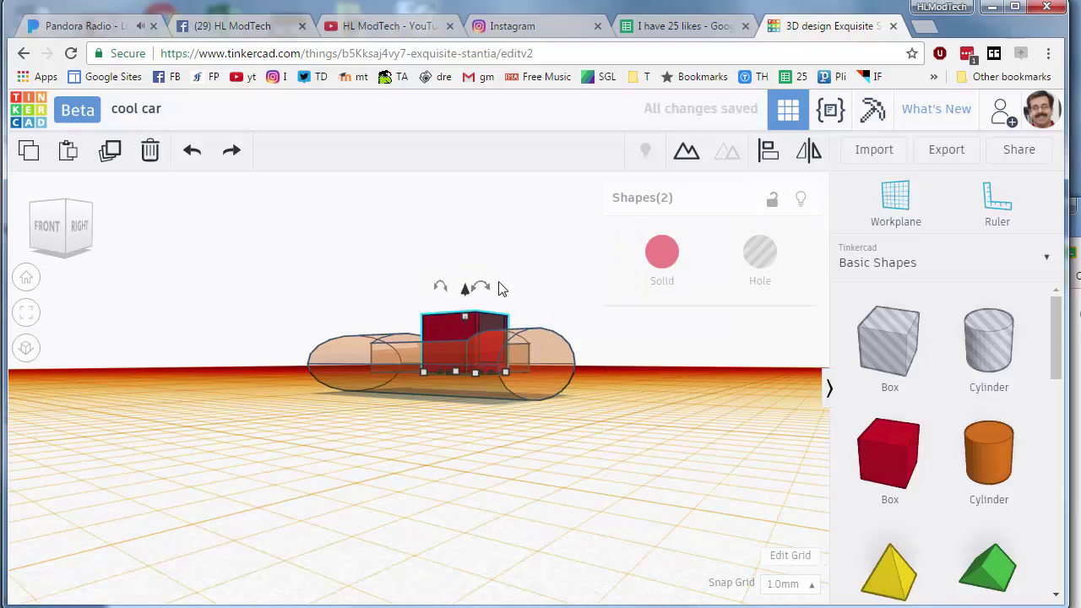
pyautogui.click(683, 151)
# - Place a half sphere on a workplane set on the transparent body's front end face and resize it to 23 mm across
pyautogui.moveTo(541, 272); pyautogui.dragTo(286, 441, button='right')
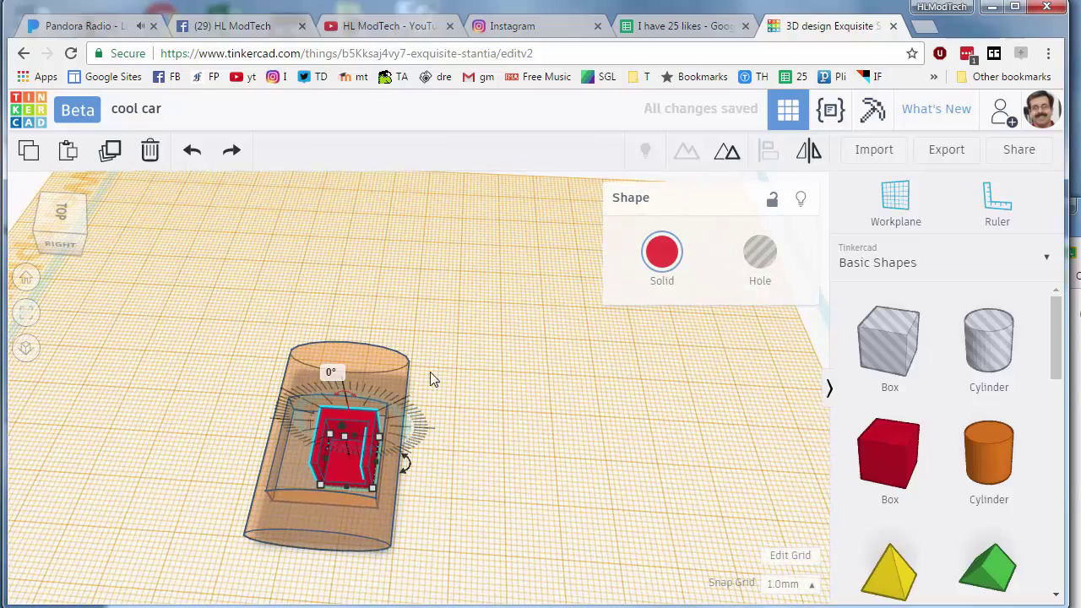
pyautogui.moveTo(498, 408); pyautogui.dragTo(406, 430, button='right')
pyautogui.moveTo(409, 472); pyautogui.dragTo(312, 473, button='right')
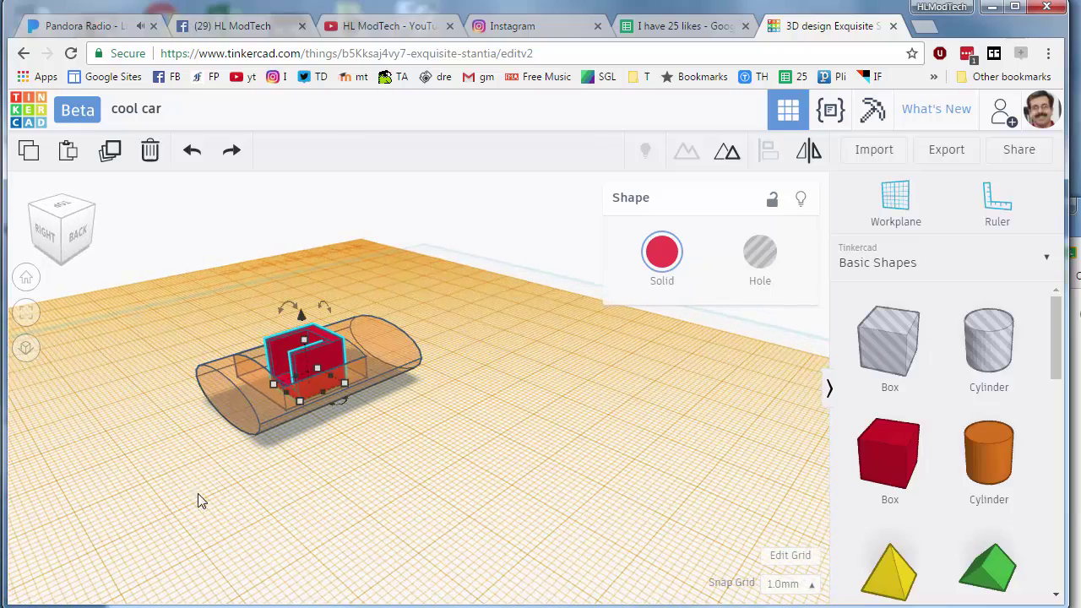
pyautogui.moveTo(198, 500); pyautogui.dragTo(298, 423, button='right')
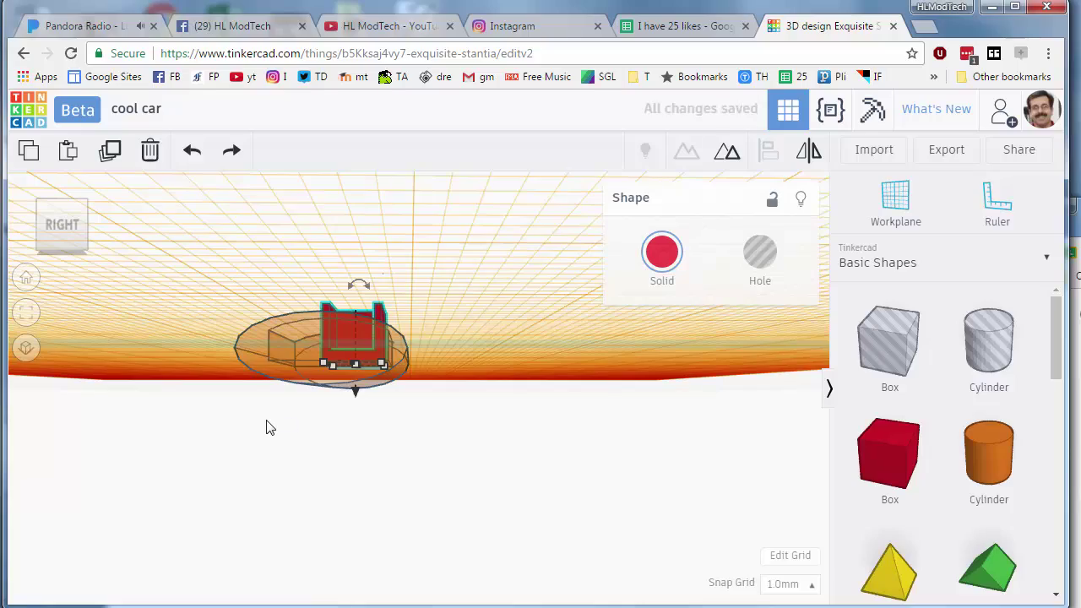
pyautogui.moveTo(323, 350); pyautogui.dragTo(338, 477, button='right')
pyautogui.scroll(-3, 927, 523)
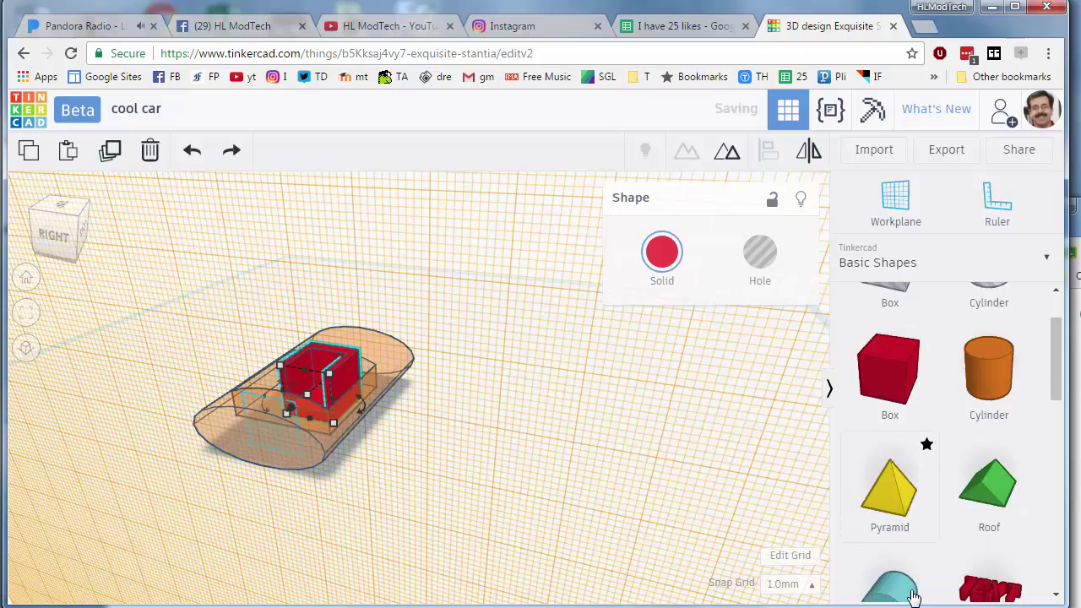
pyautogui.scroll(-2, 927, 538)
pyautogui.moveTo(986, 488); pyautogui.dragTo(265, 457)
pyautogui.moveTo(265, 452); pyautogui.dragTo(382, 470, button='right')
pyautogui.moveTo(375, 456); pyautogui.dragTo(355, 457)
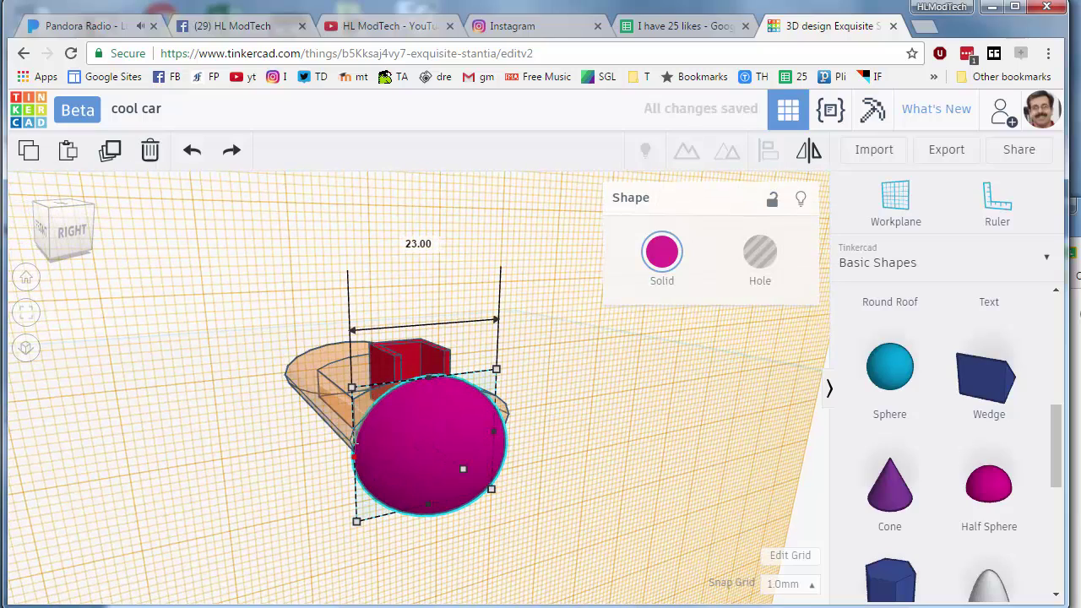
# - Stretch the half sphere into a long rounded nose and group it with the transparent car body
pyautogui.moveTo(346, 520); pyautogui.dragTo(358, 434, button='right')
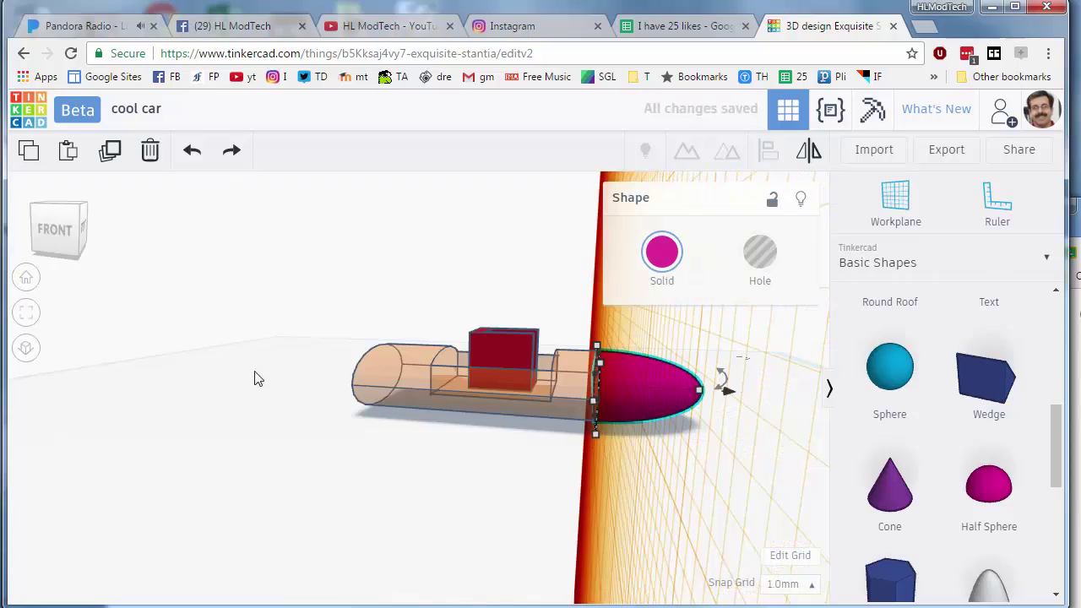
pyautogui.moveTo(256, 379); pyautogui.dragTo(567, 437, button='right')
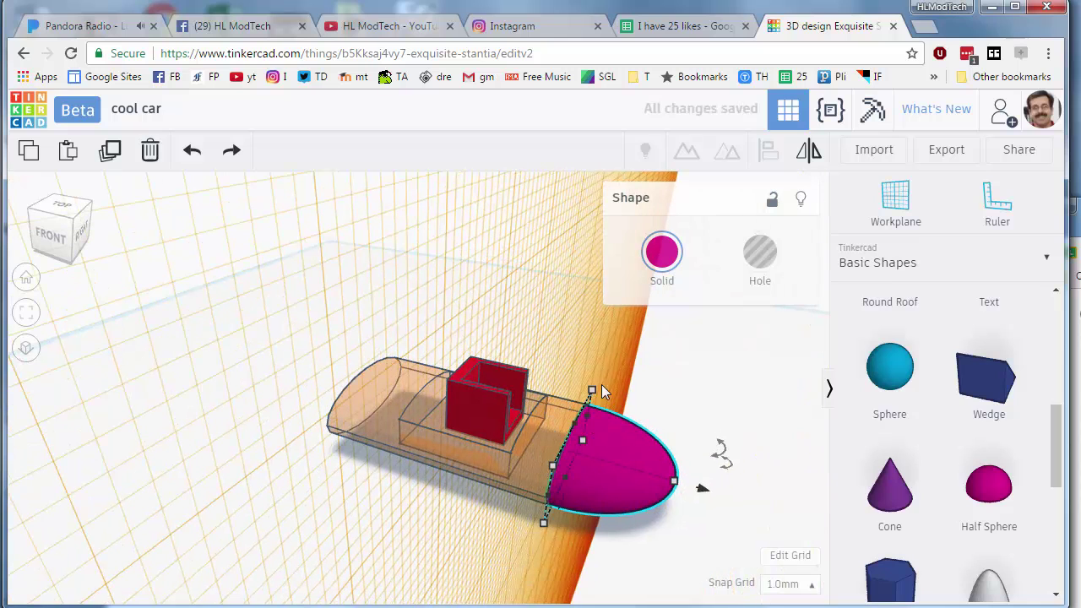
pyautogui.moveTo(350, 489); pyautogui.dragTo(541, 401, button='right')
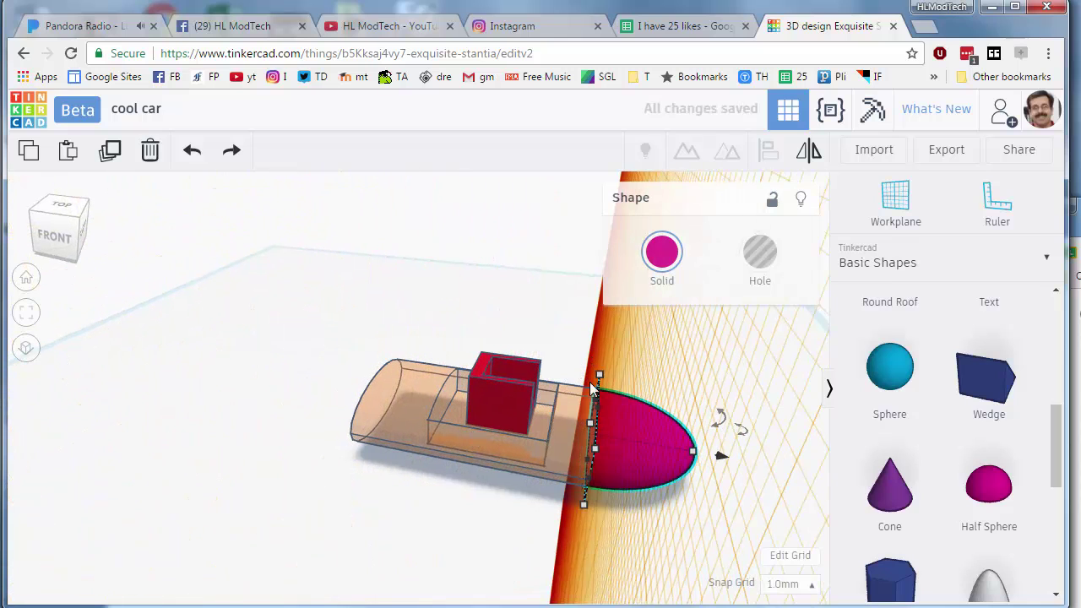
pyautogui.hotkey('ctrl', 'a')
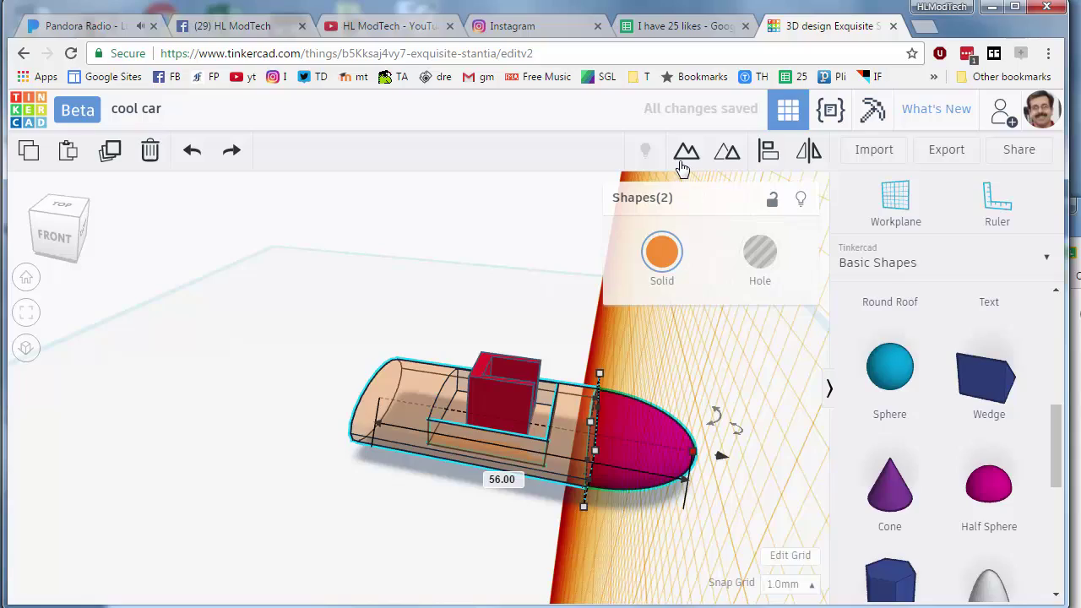
pyautogui.click(681, 156)
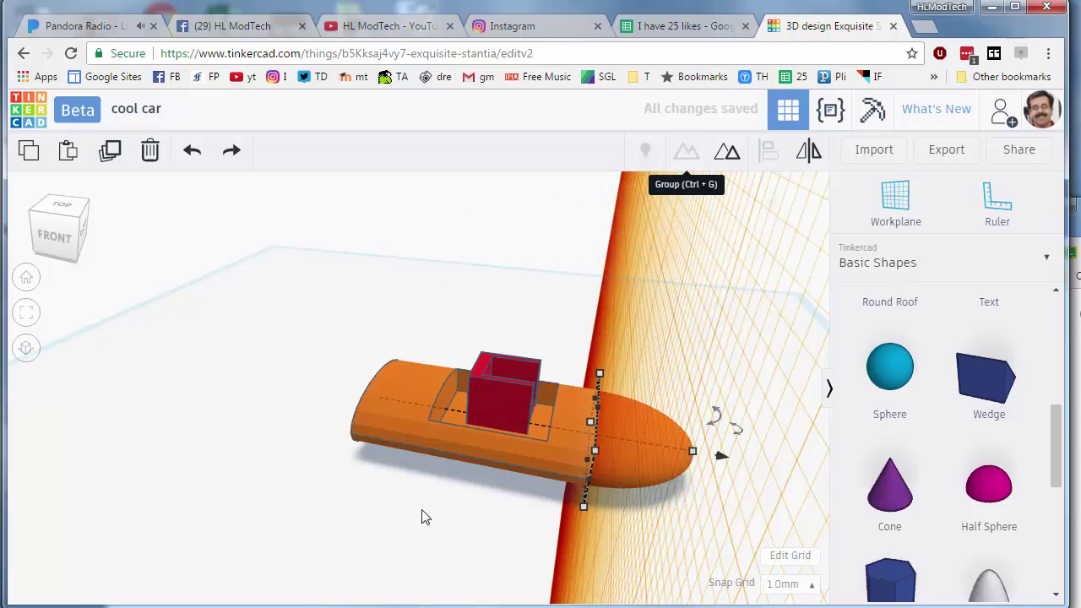
# - Set the workplane on the body's flat rear face, add a cone there, and shrink it to fit one side of the face
pyautogui.moveTo(425, 501); pyautogui.dragTo(478, 489, button='right')
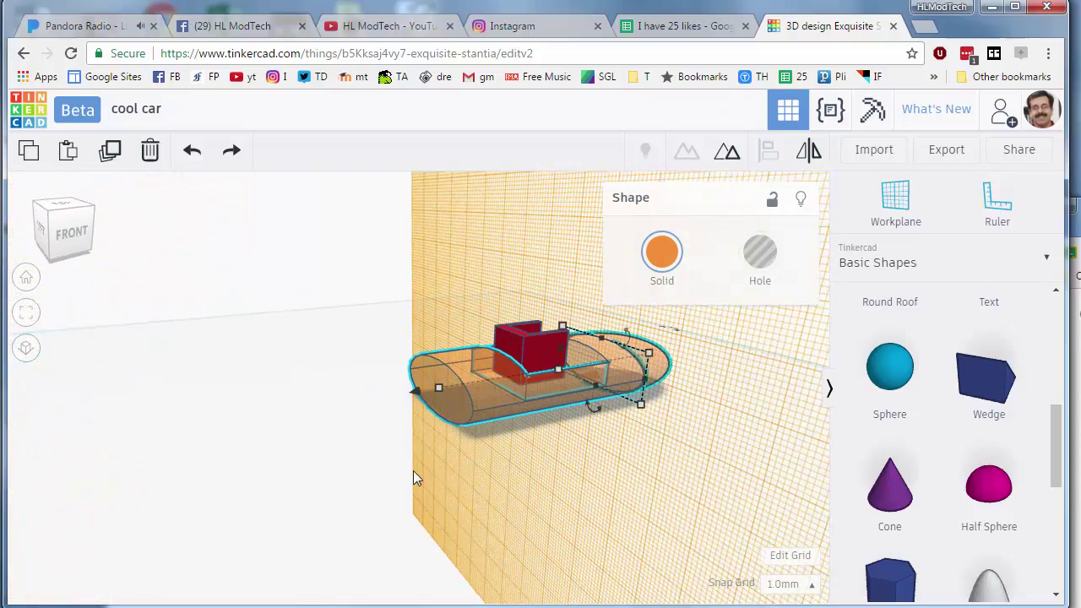
pyautogui.press('w')
pyautogui.click(441, 387)
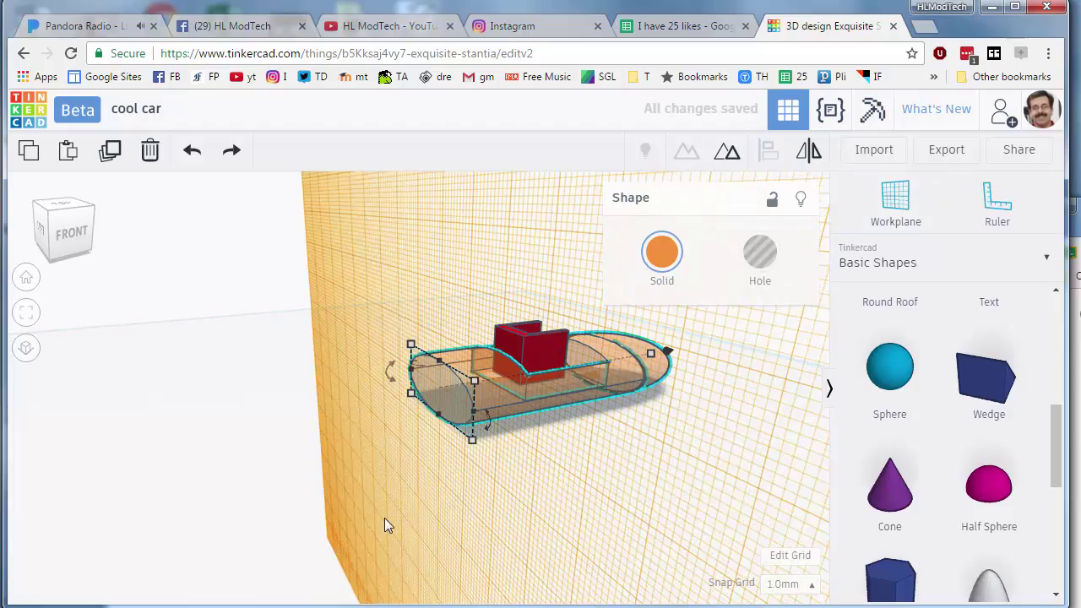
pyautogui.hotkey('ctrl', 'v')
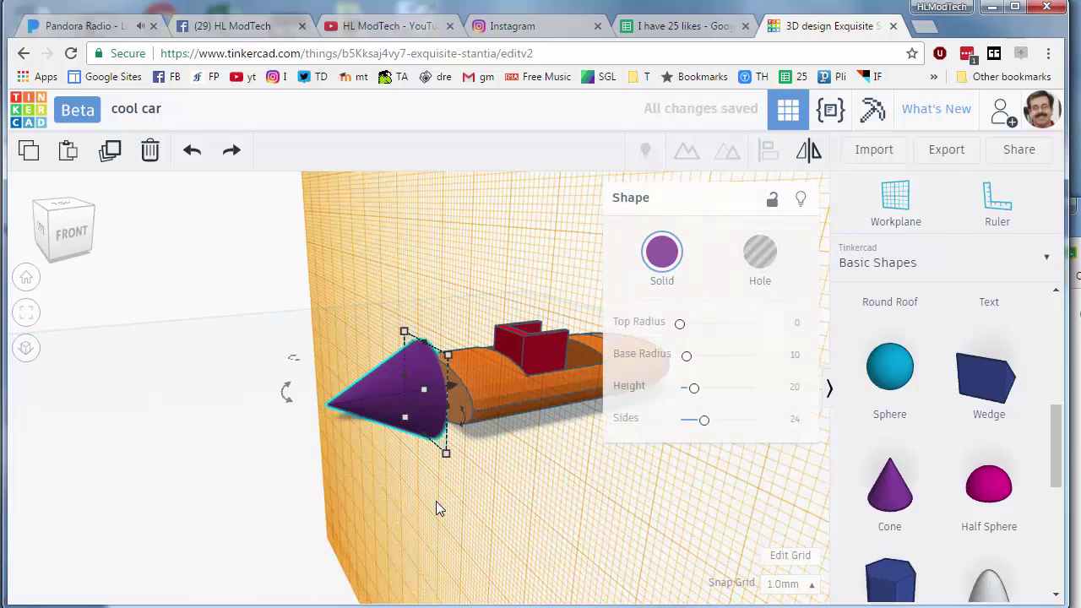
pyautogui.moveTo(288, 497); pyautogui.dragTo(412, 366, button='right')
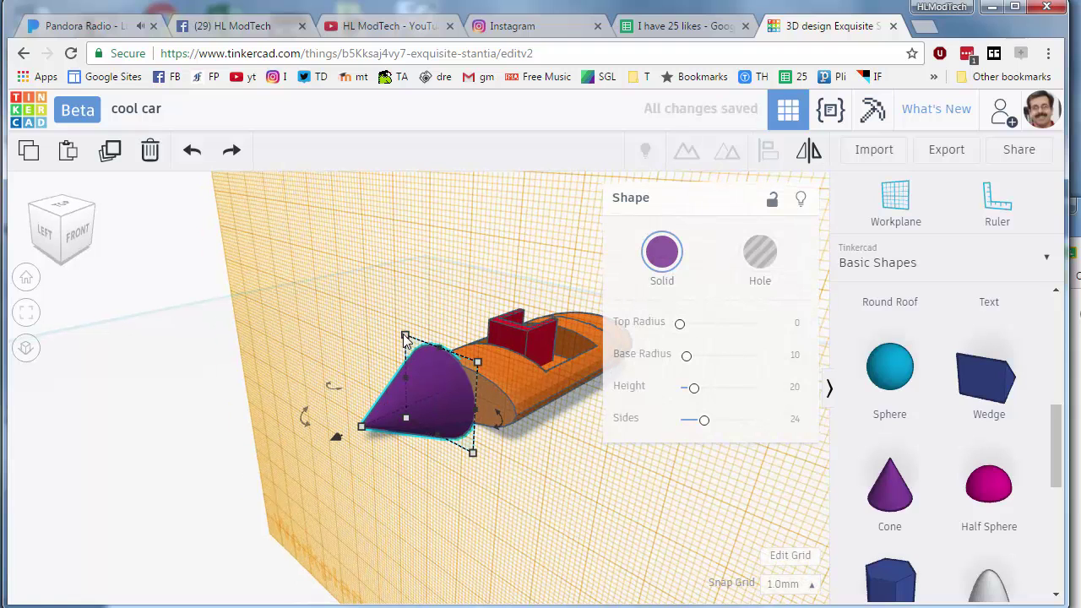
pyautogui.moveTo(406, 340); pyautogui.dragTo(435, 397)
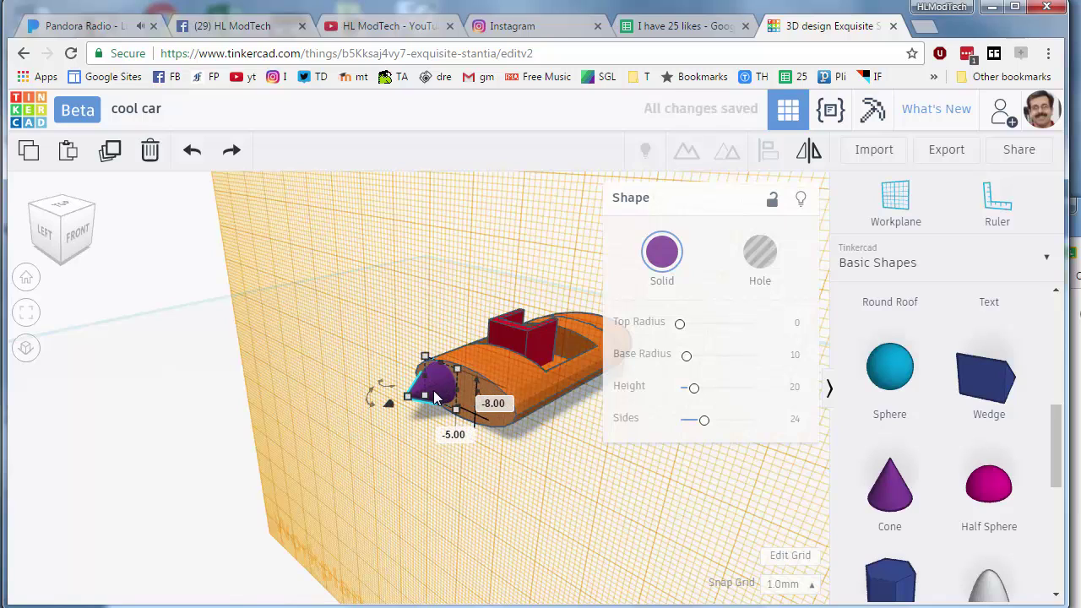
# - Add a tube on the rear face around the cone and shrink it to fit closely around the cone's base
pyautogui.press('space')
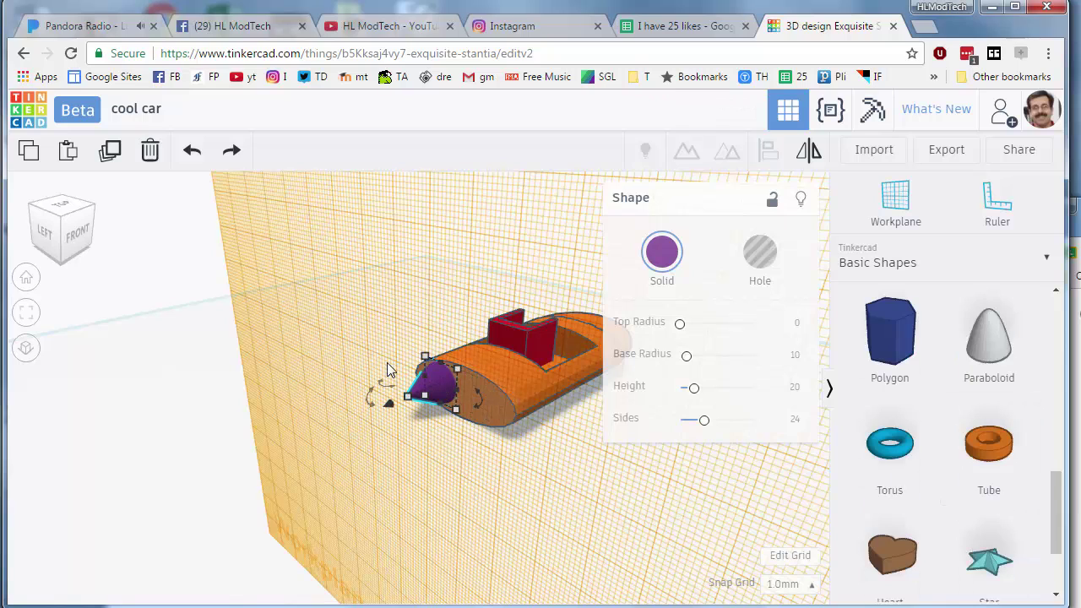
pyautogui.moveTo(961, 441); pyautogui.dragTo(447, 406)
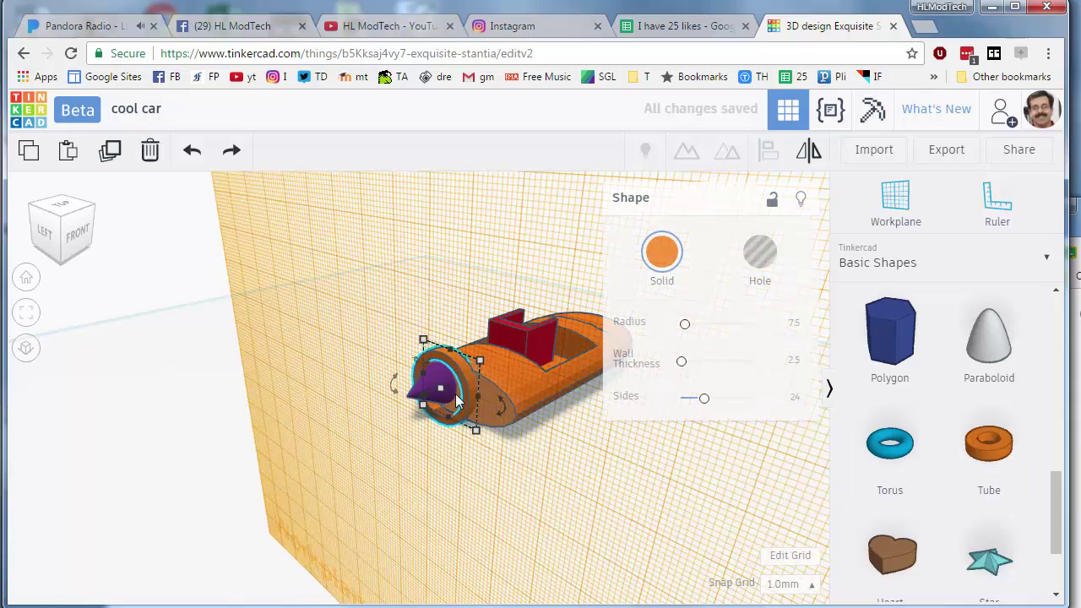
pyautogui.moveTo(476, 362); pyautogui.dragTo(454, 410)
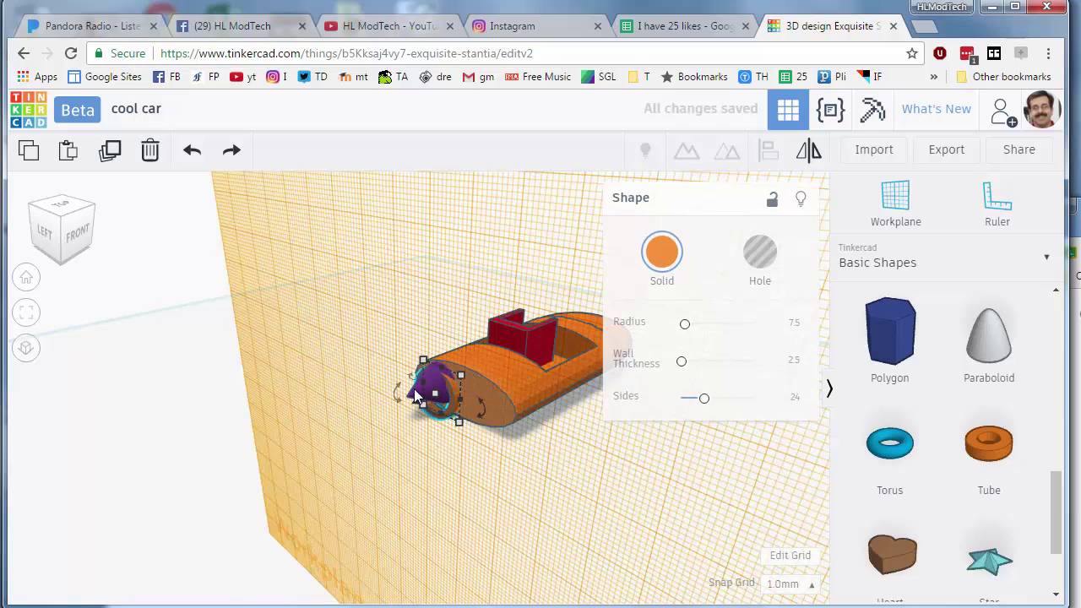
# - Align the cone and tube on their centers in both directions of the rear face, and color the cone red
pyautogui.keyDown('shift'); pyautogui.click(415, 391); pyautogui.keyUp('shift')
pyautogui.click(768, 150)
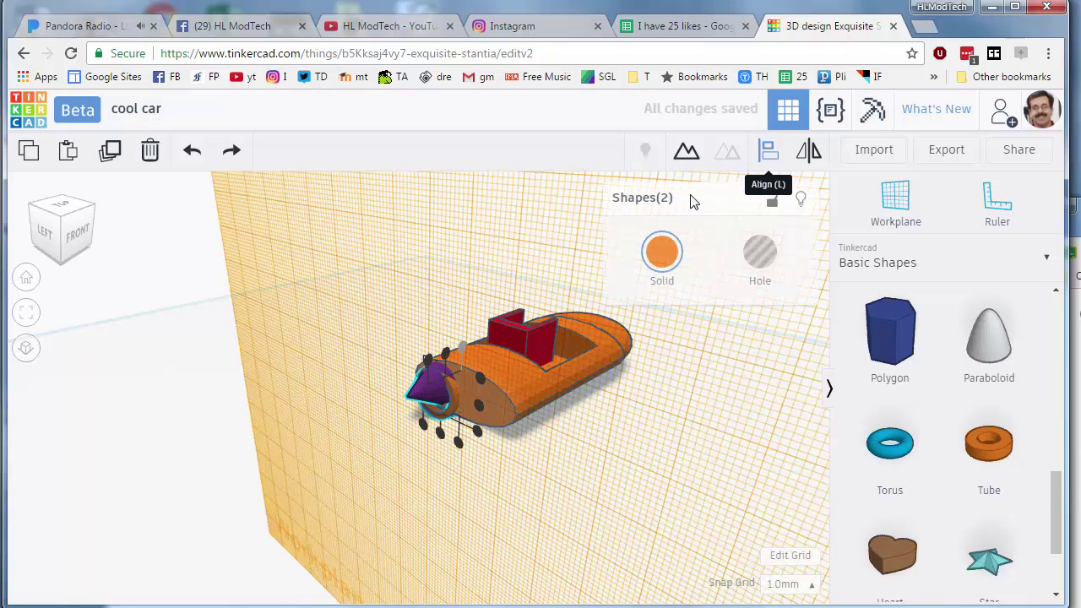
pyautogui.click(442, 435)
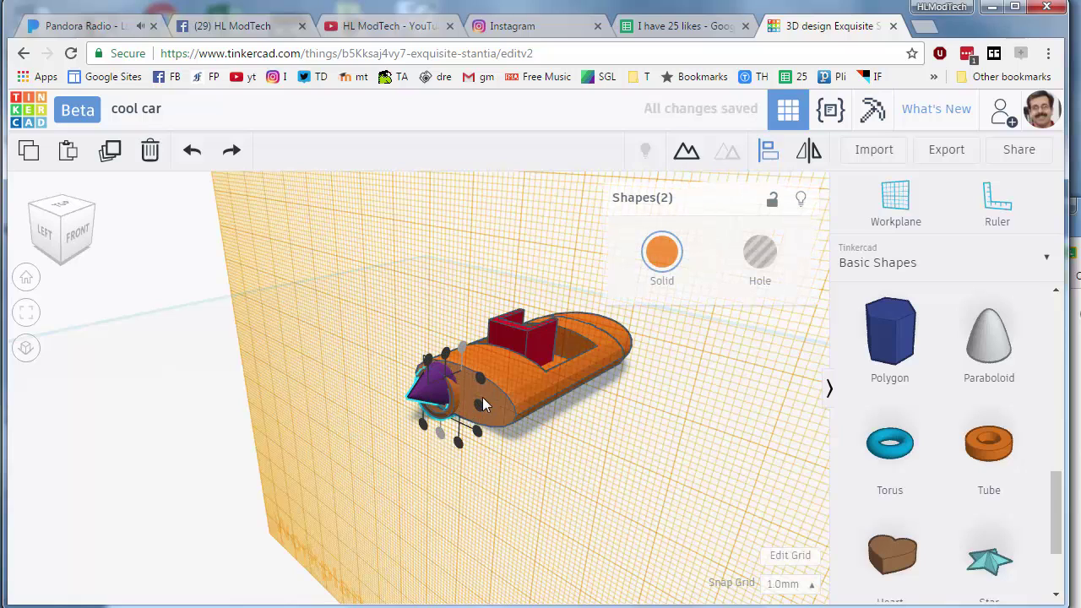
pyautogui.click(478, 407)
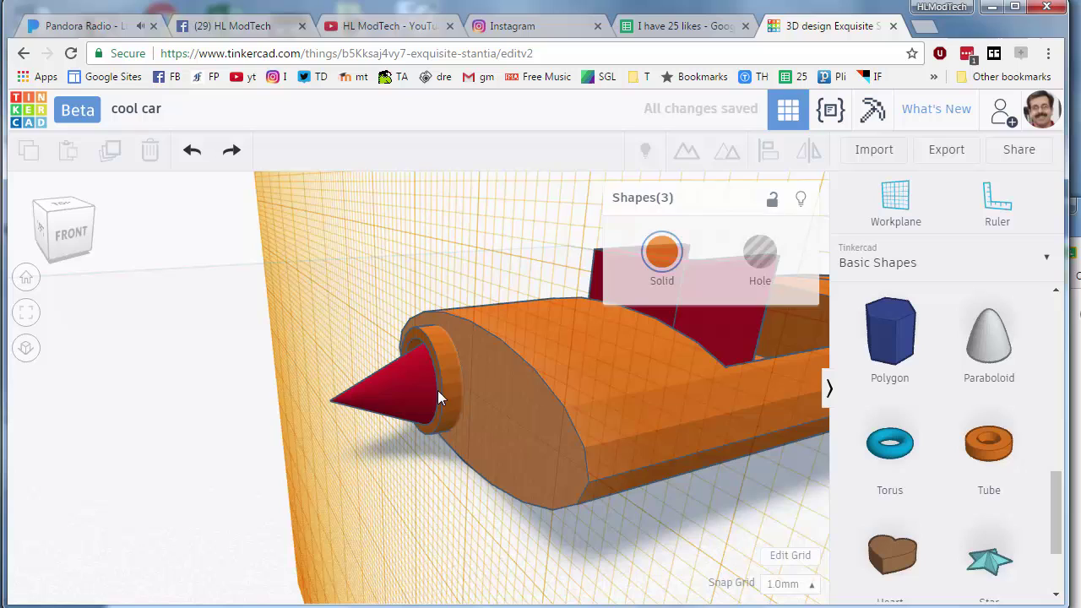
# - Duplicate the red cone together with its tube and shift the copy across the rear face to form a second exhaust beside the first
pyautogui.click(443, 386)
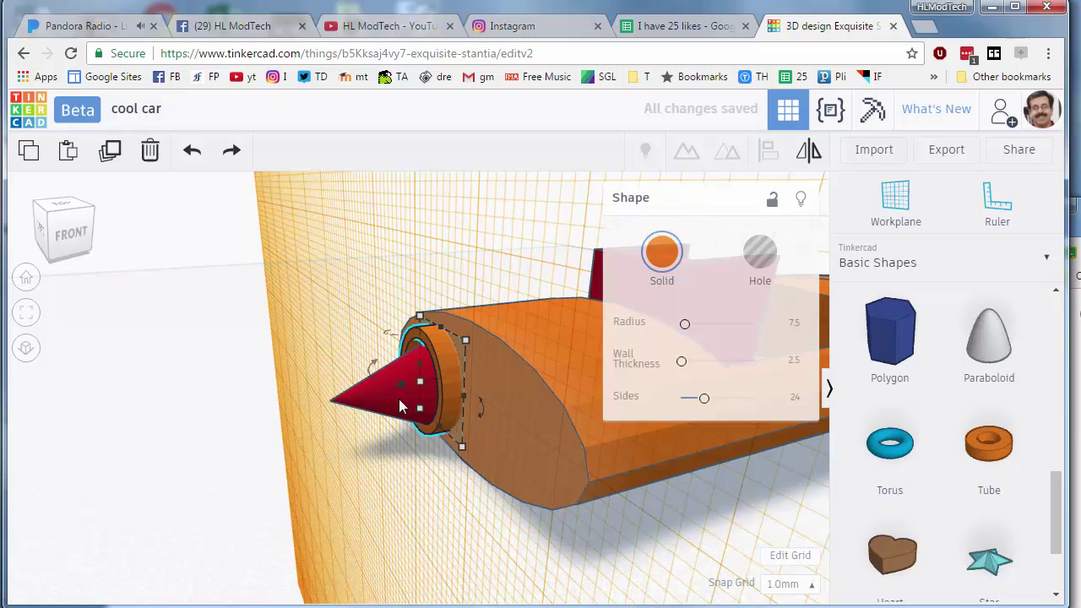
pyautogui.keyDown('shift'); pyautogui.click(357, 412); pyautogui.keyUp('shift')
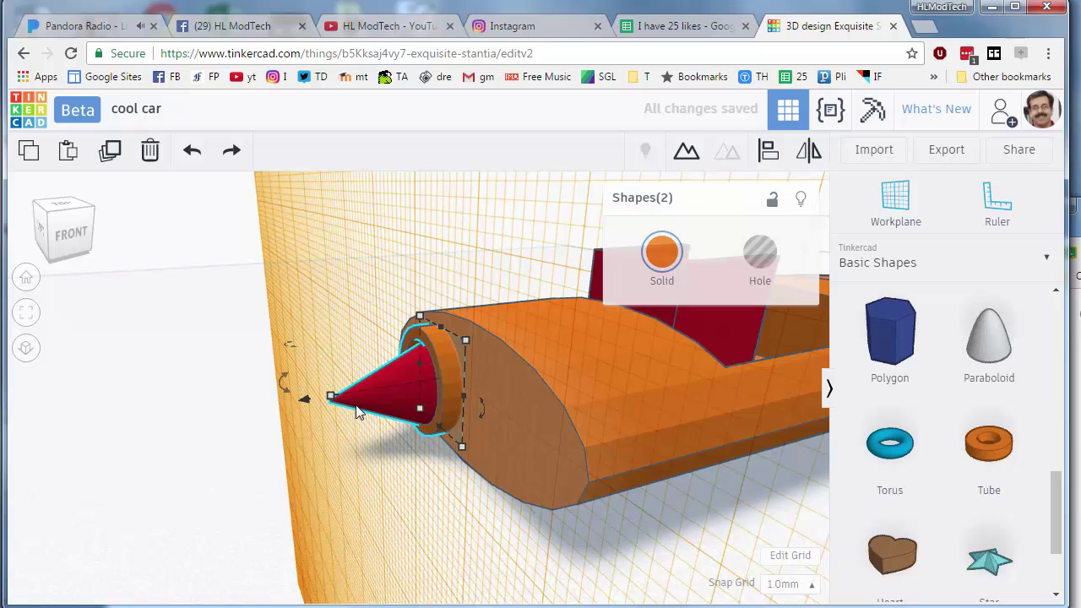
pyautogui.hotkey('ctrl', 'd')
pyautogui.press('Right')
pyautogui.press('Right')
pyautogui.press('Right')
pyautogui.press('Right')
pyautogui.press('Right')
pyautogui.press('Right')
pyautogui.press('Right')
pyautogui.press('Right')
pyautogui.press('Right')
pyautogui.press('Right')
pyautogui.press('Right')
pyautogui.press('Right')
pyautogui.press('Right')
pyautogui.press('Right')
pyautogui.press('Right')
pyautogui.press('Right')
pyautogui.press('Right')
pyautogui.press('Right')
pyautogui.press('Right')
pyautogui.press('Right')
pyautogui.press('Left')
pyautogui.press('Left')
pyautogui.press('Left')
pyautogui.press('Left')
pyautogui.press('Left')
pyautogui.press('Left')
pyautogui.press('Left')
pyautogui.press('Left')
pyautogui.press('Left')
pyautogui.press('Left')
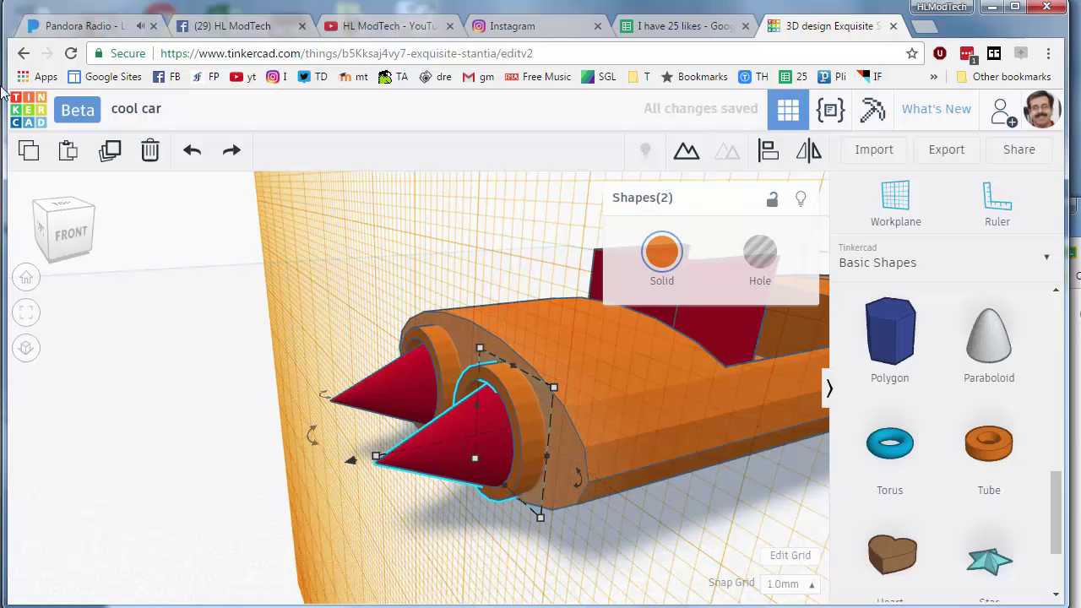
# - Reset the workplane to the original horizontal base grid
pyautogui.moveTo(405, 499); pyautogui.dragTo(243, 464, button='right')
pyautogui.scroll(-4, 493, 509)
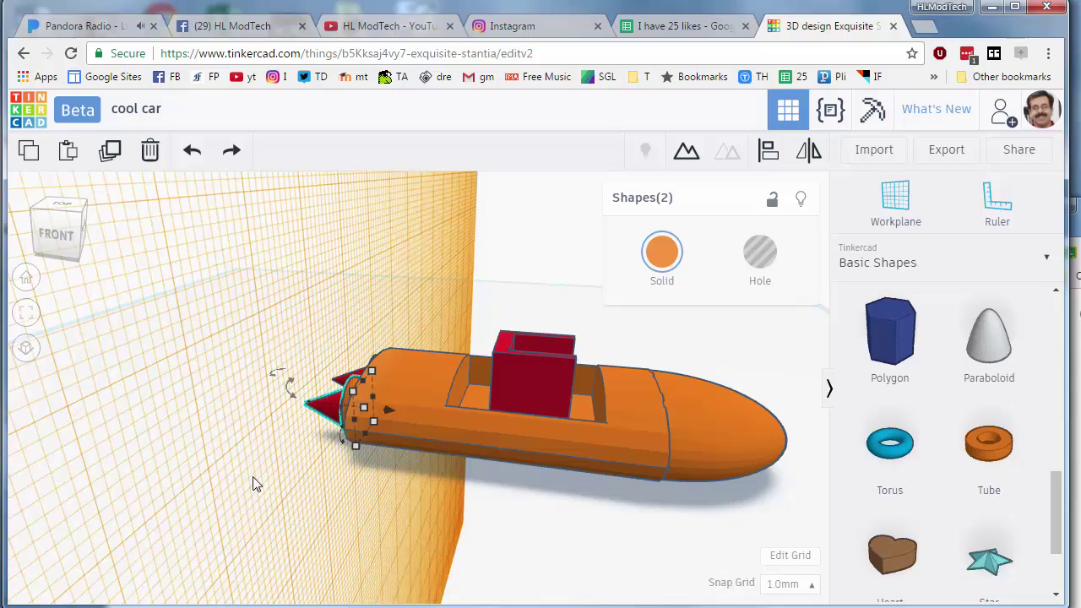
pyautogui.press('w')
pyautogui.click(136, 350)
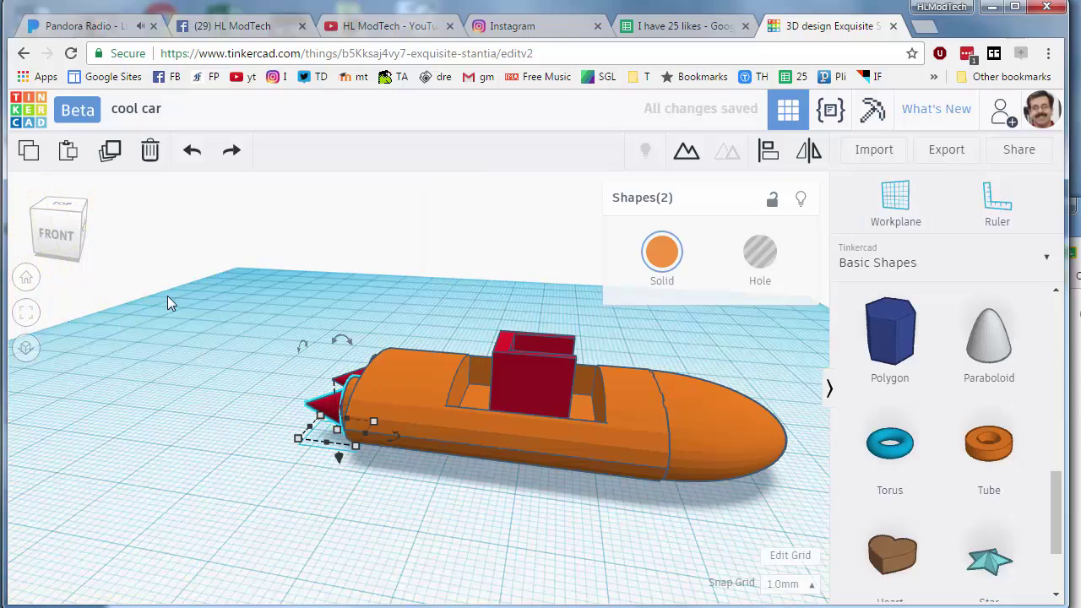
# - Add a cylinder as a wheel on a workplane set on the red seat's side, and resize it to 12 by 12 mm
pyautogui.moveTo(379, 493); pyautogui.dragTo(431, 469, button='right')
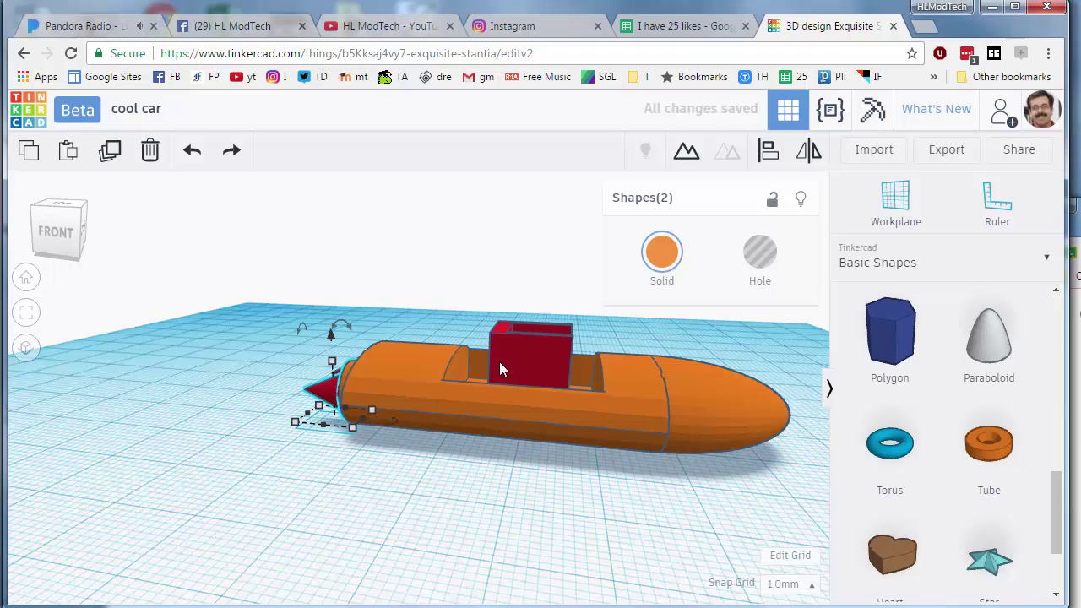
pyautogui.press('w')
pyautogui.click(519, 358)
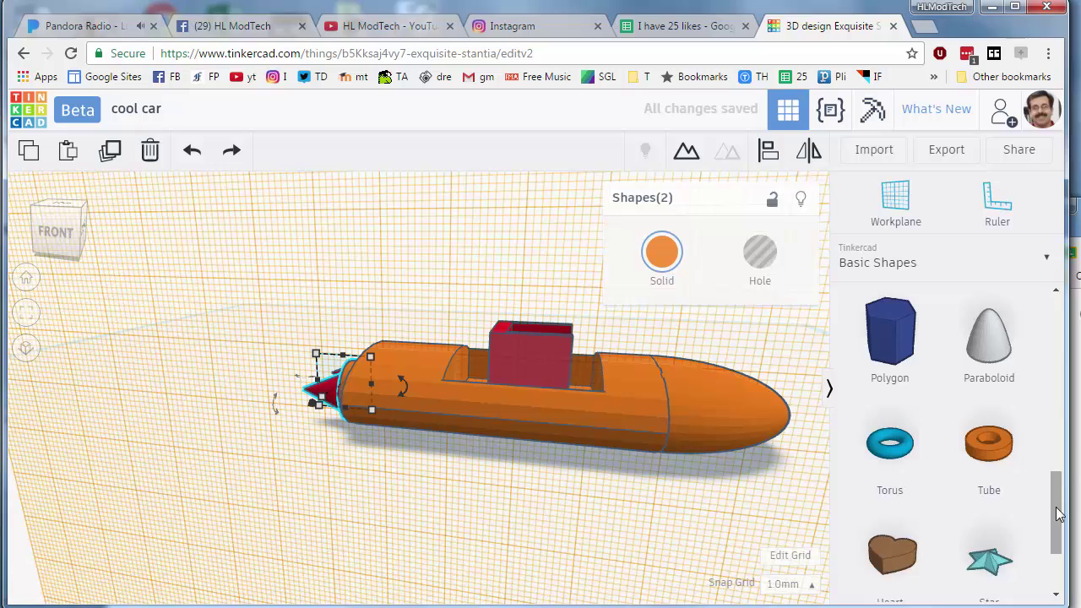
pyautogui.scroll(5, 1023, 407)
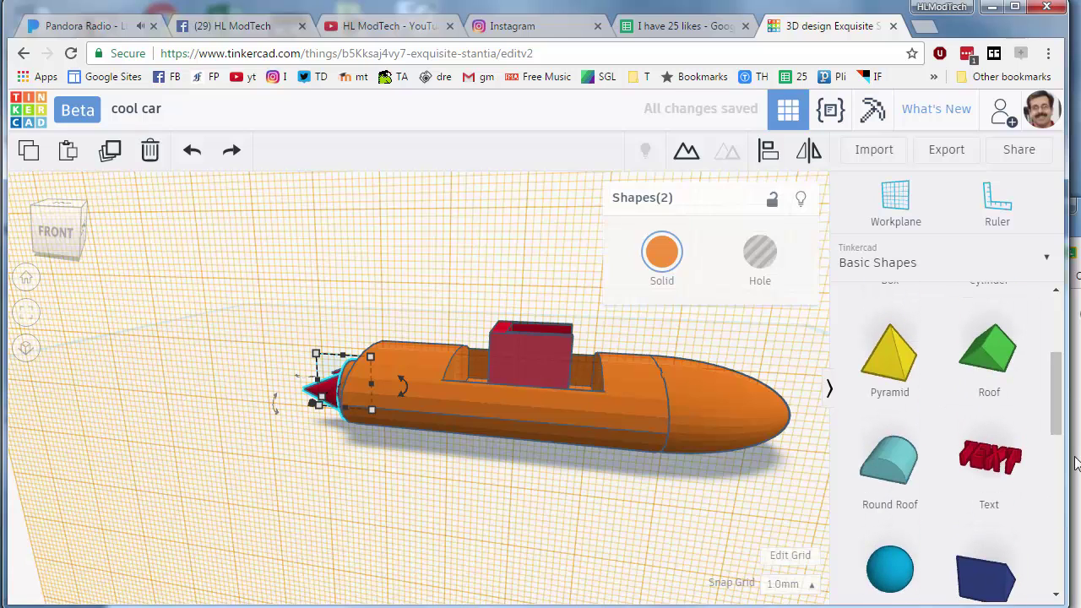
pyautogui.scroll(3, 1020, 380)
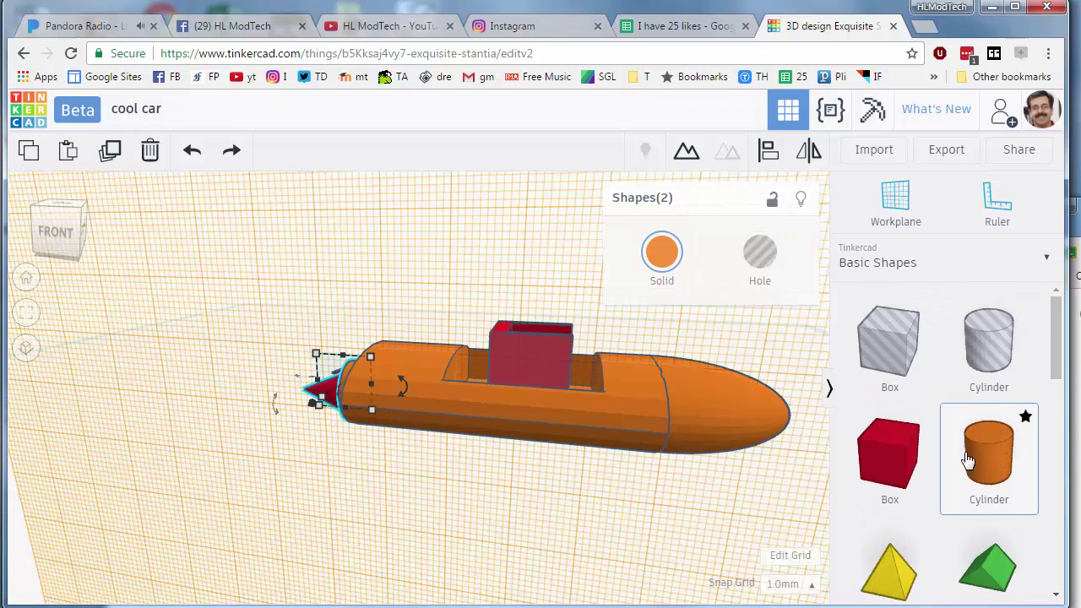
pyautogui.moveTo(989, 456); pyautogui.dragTo(529, 372)
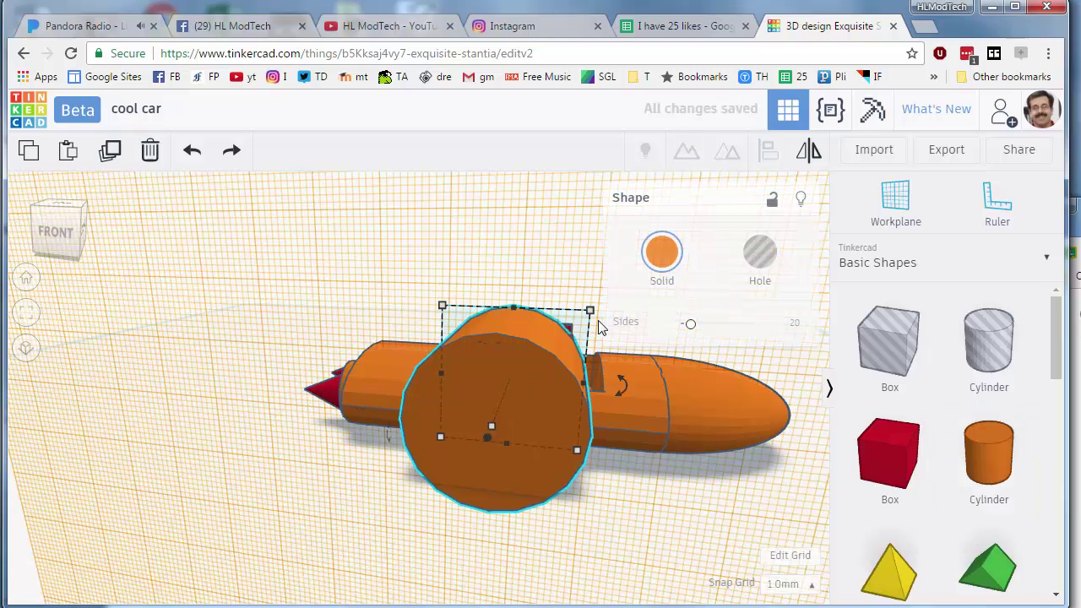
pyautogui.moveTo(591, 312); pyautogui.dragTo(525, 366)
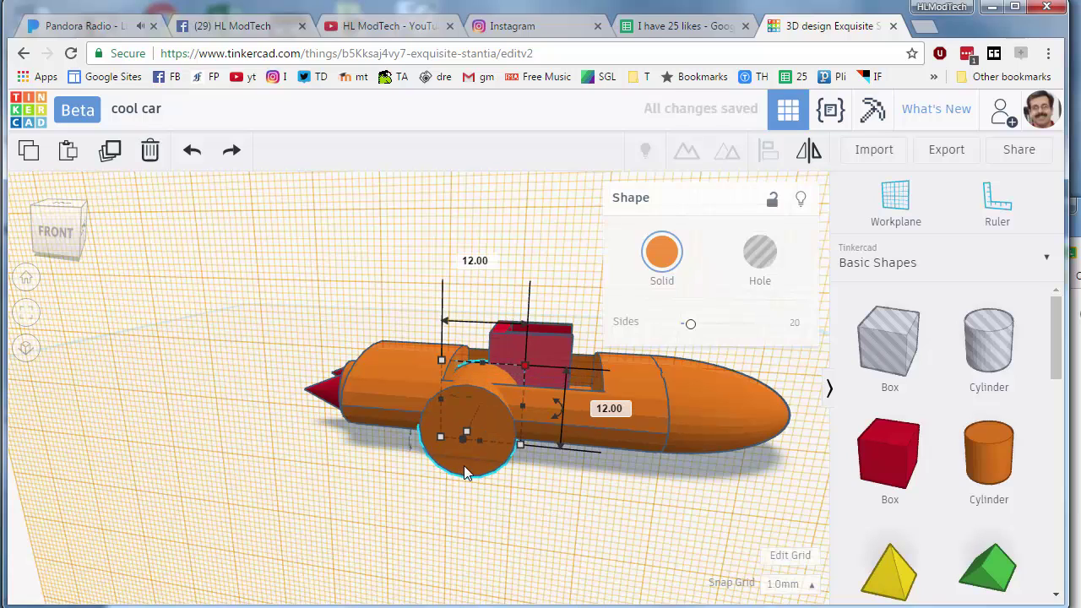
# - Move the cylinder wheel back along the car's side to the rear of the body, near the exhausts
pyautogui.press('Left')
pyautogui.press('Left')
pyautogui.press('Left')
pyautogui.press('Left')
pyautogui.press('Left')
pyautogui.press('Left')
pyautogui.press('Left')
pyautogui.press('Left')
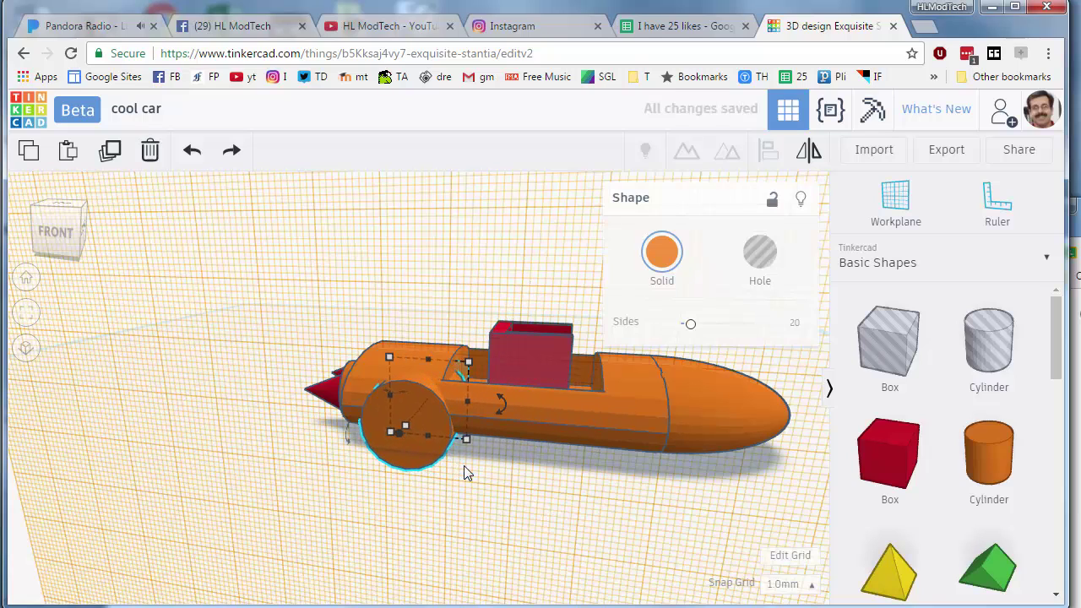
pyautogui.press('Left')
pyautogui.press('Left')
pyautogui.press('Left')
pyautogui.press('Left')
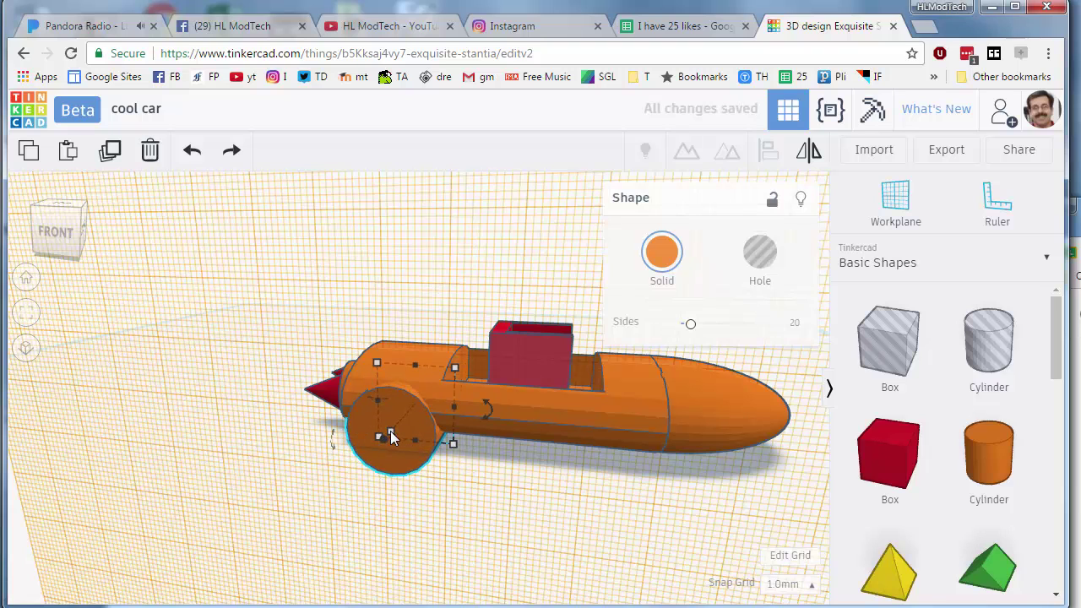
pyautogui.moveTo(343, 517); pyautogui.dragTo(274, 470, button='right')
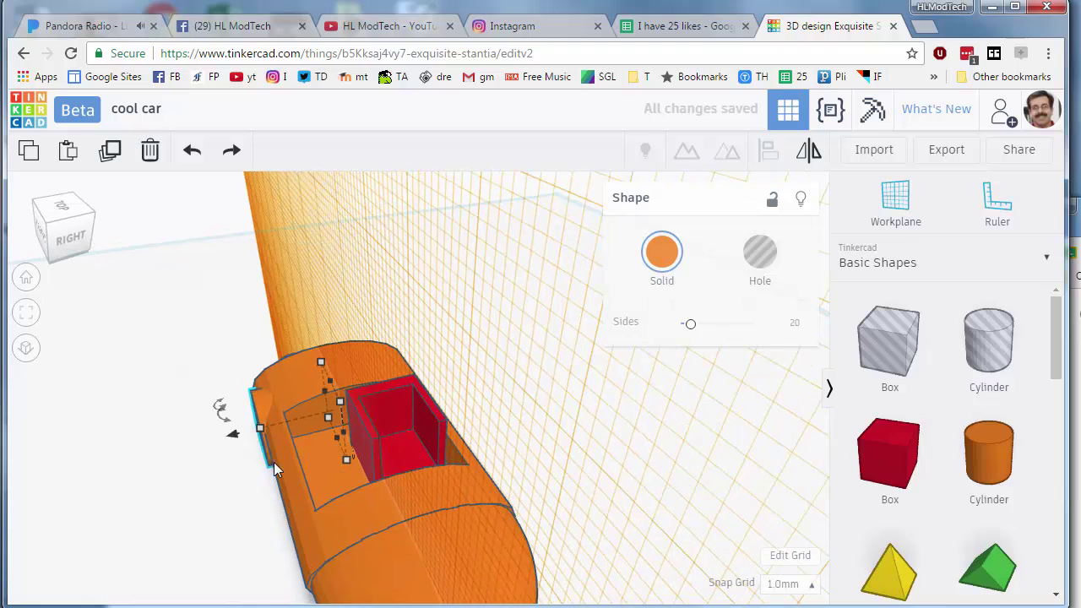
# - Set the wheel cylinder's thickness to 4 mm and move it outward until it stands just outside the car body
pyautogui.moveTo(260, 429); pyautogui.dragTo(273, 390)
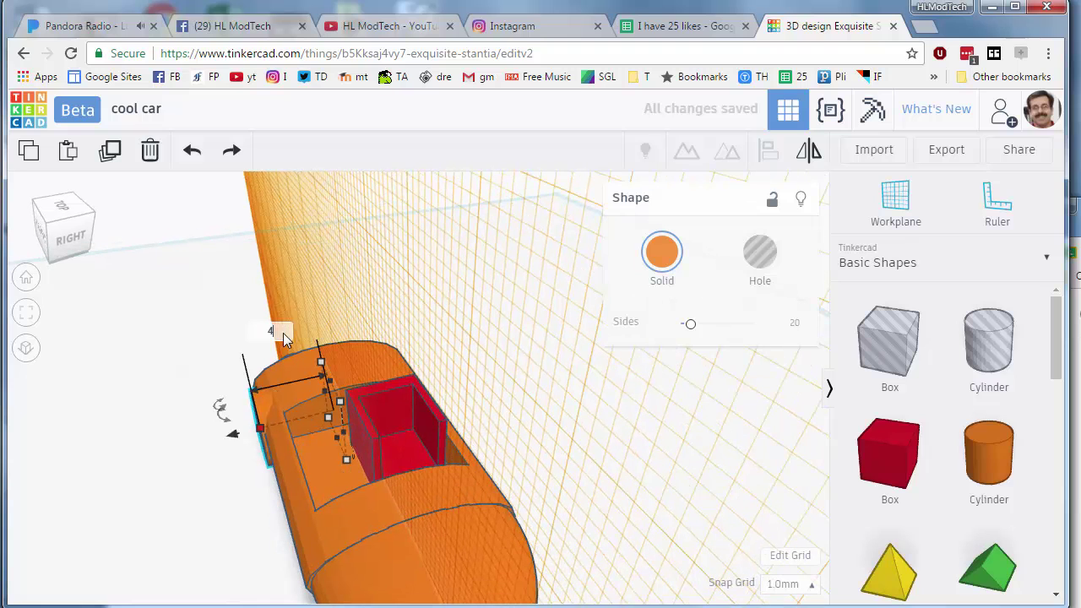
pyautogui.press('Return')
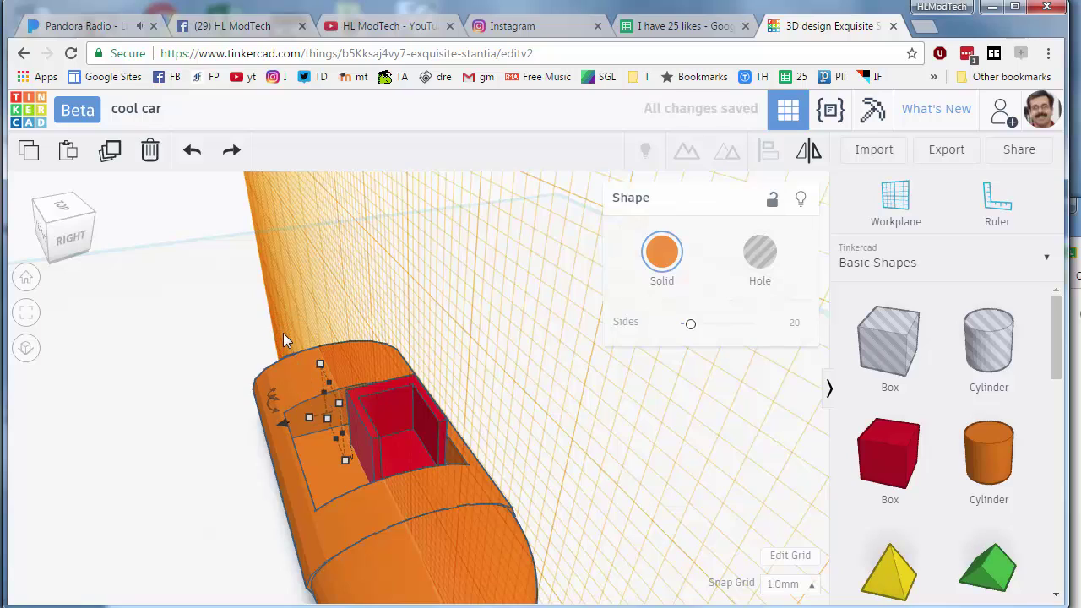
pyautogui.hotkey('ctrl', 'Up')
pyautogui.hotkey('ctrl', 'Up')
pyautogui.hotkey('ctrl', 'Up')
pyautogui.hotkey('ctrl', 'Up')
pyautogui.hotkey('ctrl', 'Up')
pyautogui.hotkey('ctrl', 'Up')
pyautogui.hotkey('ctrl', 'Up')
pyautogui.hotkey('ctrl', 'Up')
pyautogui.hotkey('ctrl', 'Up')
pyautogui.hotkey('ctrl', 'Up')
pyautogui.hotkey('ctrl', 'Up')
pyautogui.hotkey('ctrl', 'Up')
pyautogui.hotkey('ctrl', 'Up')
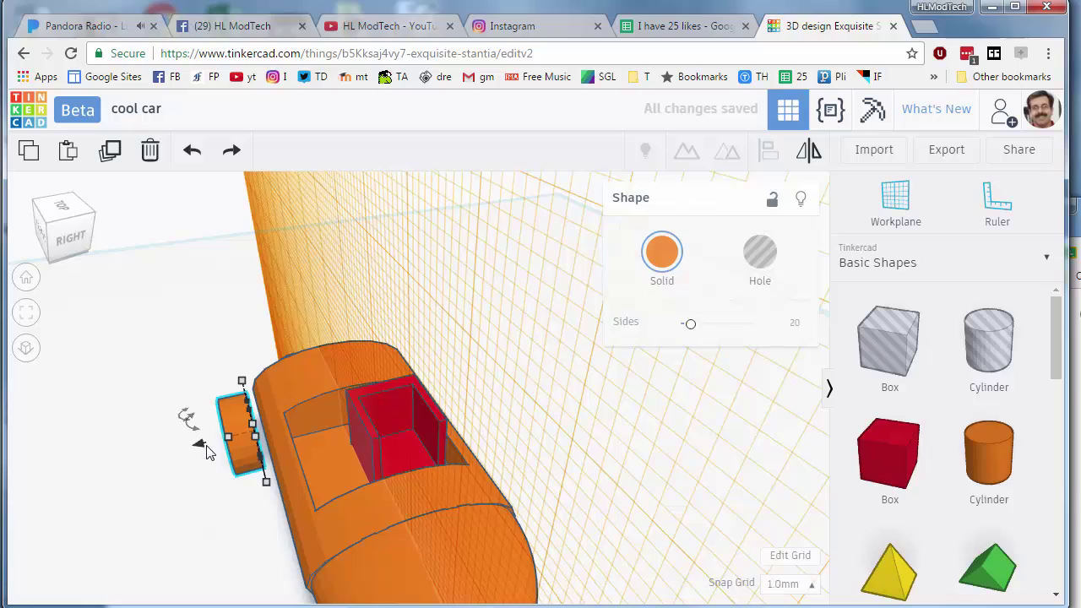
pyautogui.moveTo(206, 449); pyautogui.dragTo(192, 415)
# - Colour the rear wheel cylinder black using a preset swatch
pyautogui.moveTo(163, 449); pyautogui.dragTo(262, 427, button='right')
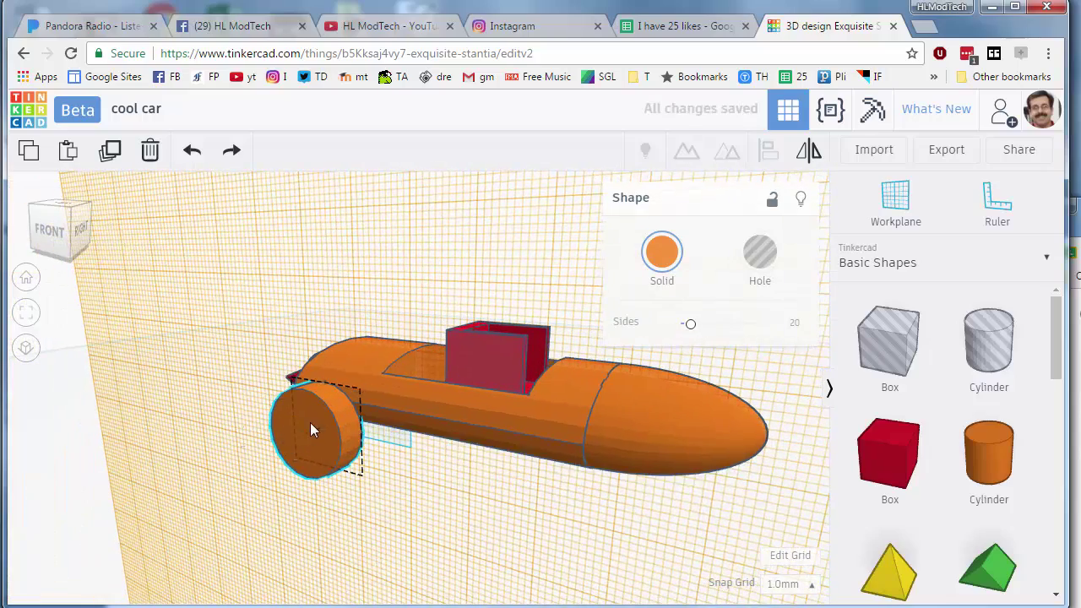
pyautogui.click(661, 251)
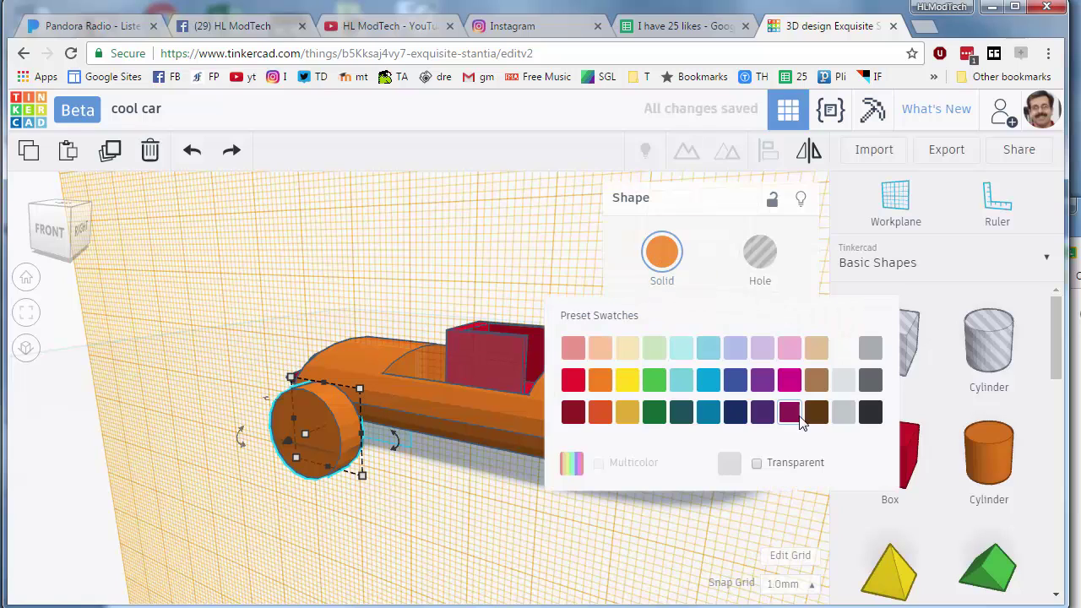
pyautogui.click(871, 413)
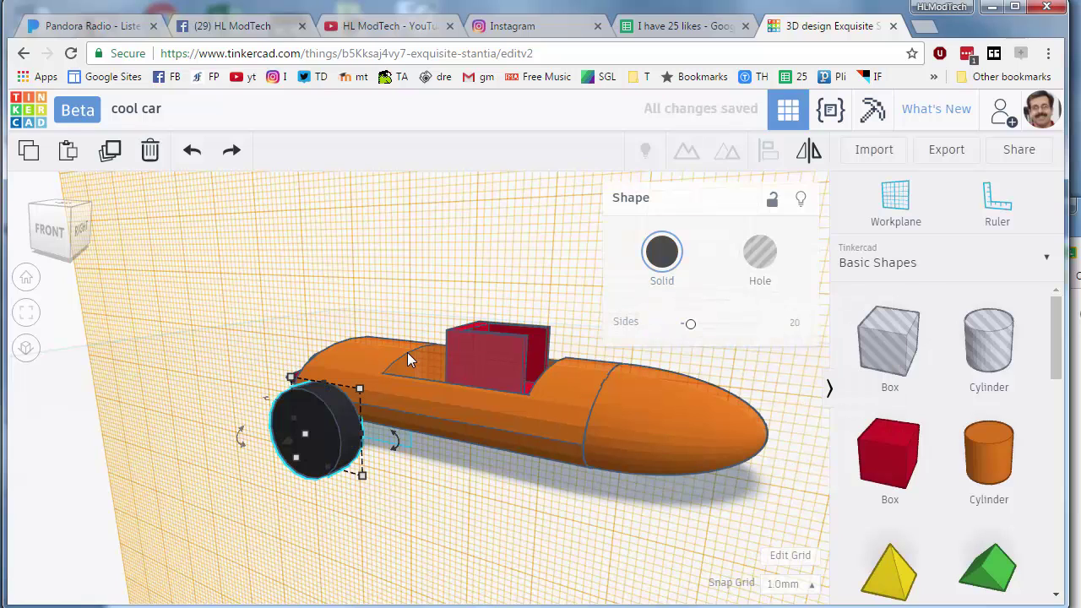
# - Duplicate the black wheel and shift the copy forward along the body to sit near the nose as the front wheel
pyautogui.hotkey('ctrl', 'd')
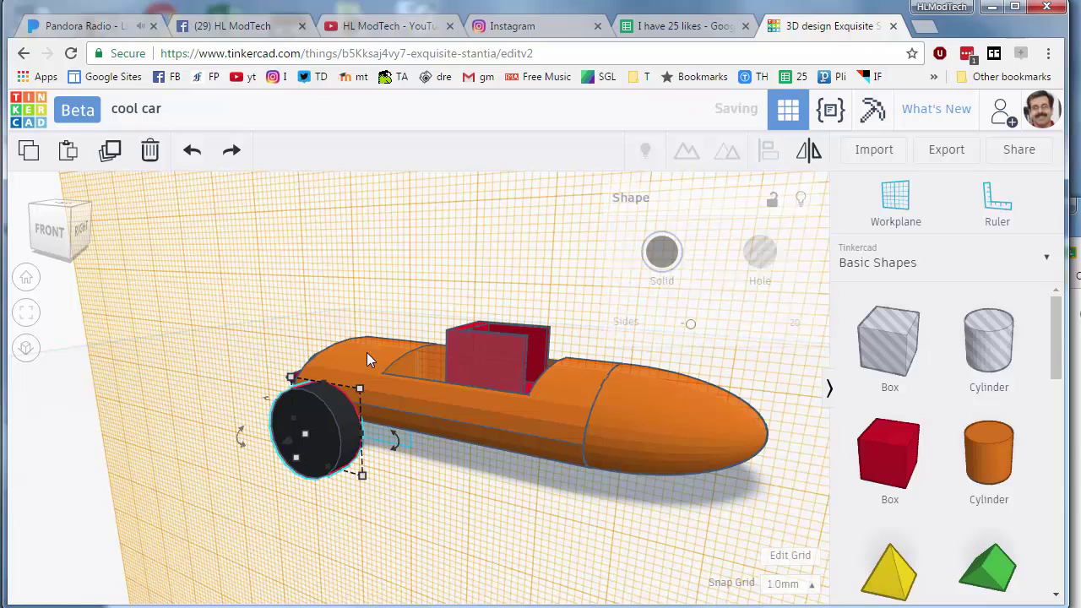
pyautogui.press('Right')
pyautogui.hotkey('shift', 'Right')
pyautogui.press('Right')
pyautogui.press('Right')
pyautogui.press('Right')
pyautogui.press('Right')
pyautogui.press('Right')
pyautogui.press('Right')
pyautogui.press('Right')
pyautogui.press('Right')
pyautogui.press('Right')
pyautogui.press('Right')
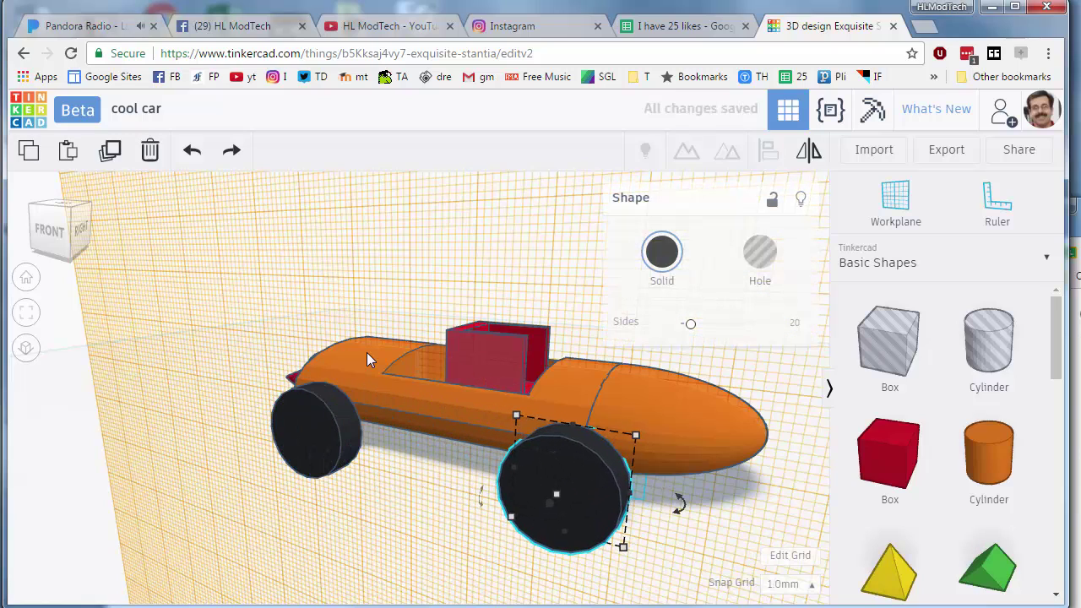
# - Group the front and rear wheels into one shape and reset the workplane to the base grid
pyautogui.keyDown('shift'); pyautogui.click(344, 456); pyautogui.keyUp('shift')
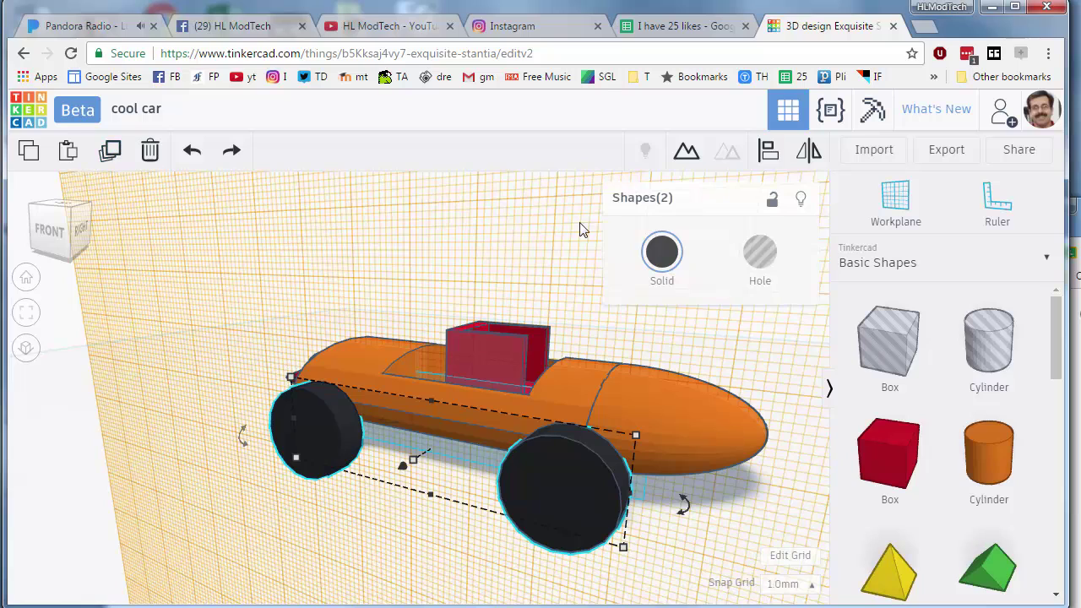
pyautogui.click(111, 151)
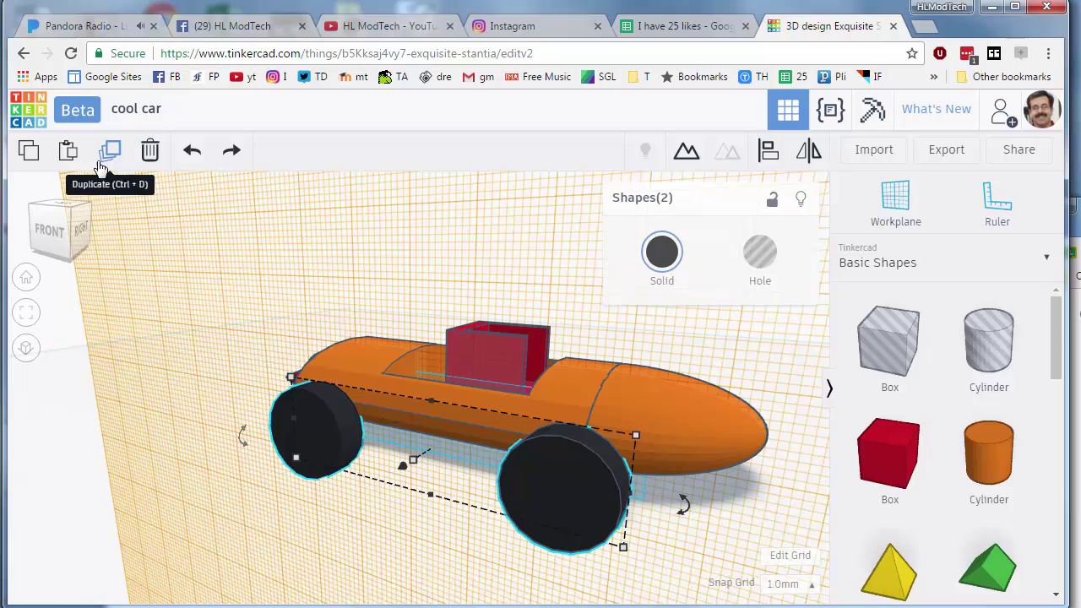
pyautogui.click(685, 157)
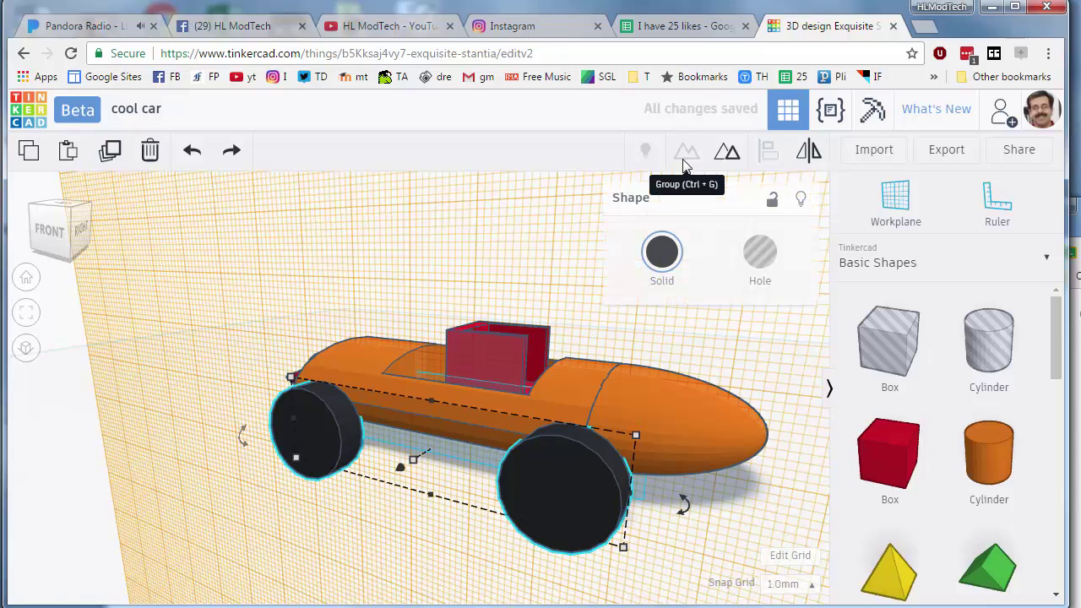
pyautogui.click(73, 379)
# - Duplicate the grouped wheel pair and shift the copy across to the opposite side of the car body
pyautogui.moveTo(124, 487); pyautogui.dragTo(43, 470, button='right')
pyautogui.hotkey('ctrl', 'd')
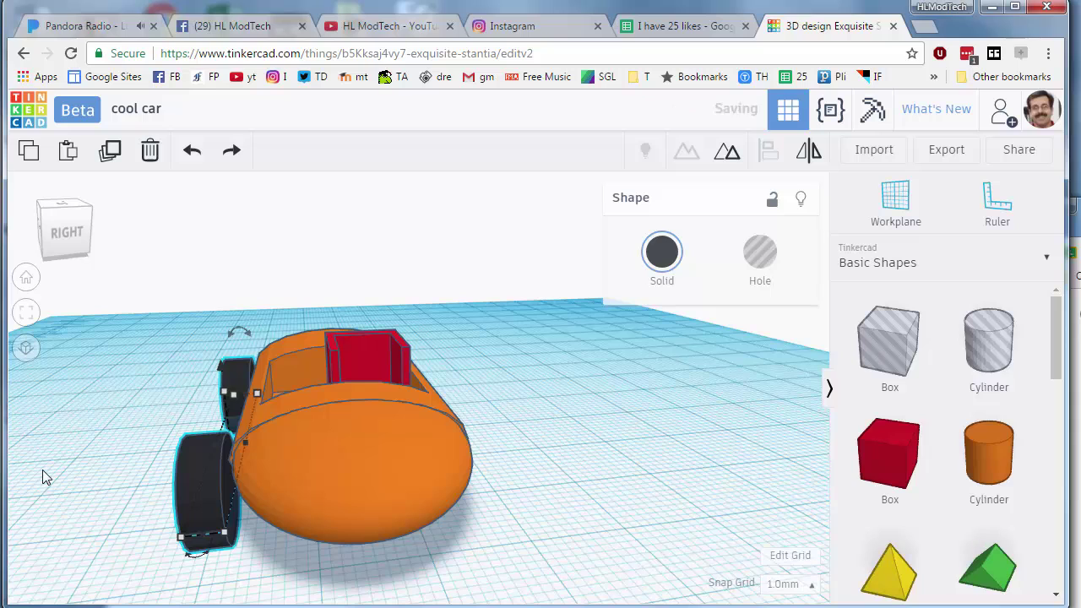
pyautogui.press('Right')
pyautogui.press('Right')
pyautogui.press('Right')
pyautogui.press('Right')
pyautogui.press('Right')
pyautogui.press('Right')
pyautogui.press('Right')
pyautogui.press('Right')
pyautogui.press('Right')
pyautogui.press('Right')
pyautogui.press('Right')
pyautogui.press('Right')
pyautogui.press('Right')
pyautogui.press('Right')
pyautogui.press('Right')
pyautogui.press('Right')
pyautogui.press('Right')
pyautogui.press('Right')
pyautogui.press('Right')
pyautogui.press('Right')
pyautogui.hotkey('ctrl', 'z')
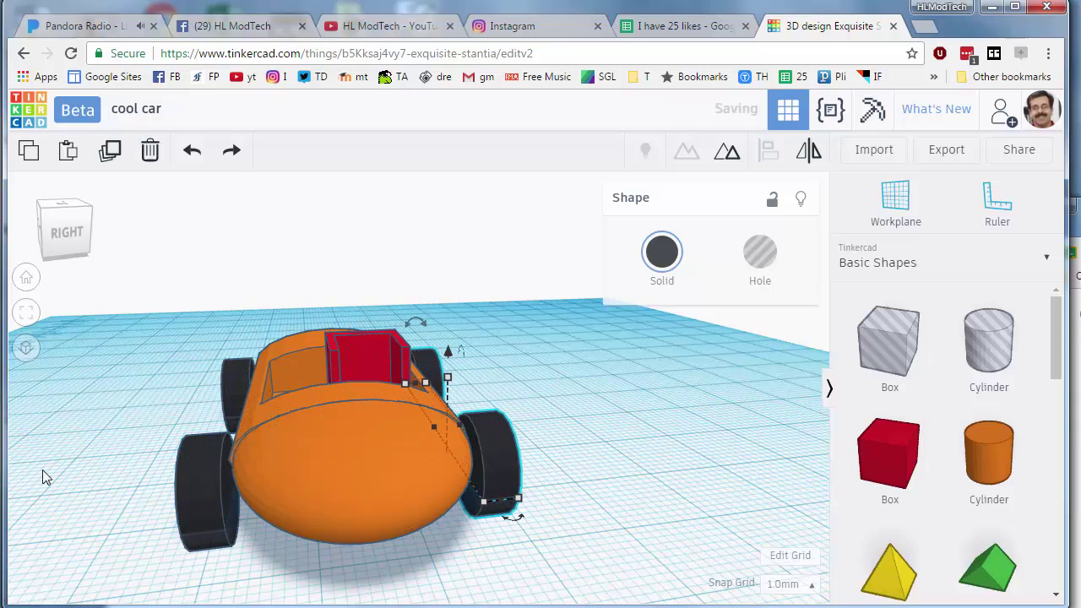
# - Place the workplane on the inner face of the front wheel from the original wheel pair
pyautogui.moveTo(591, 566); pyautogui.dragTo(566, 560, button='right')
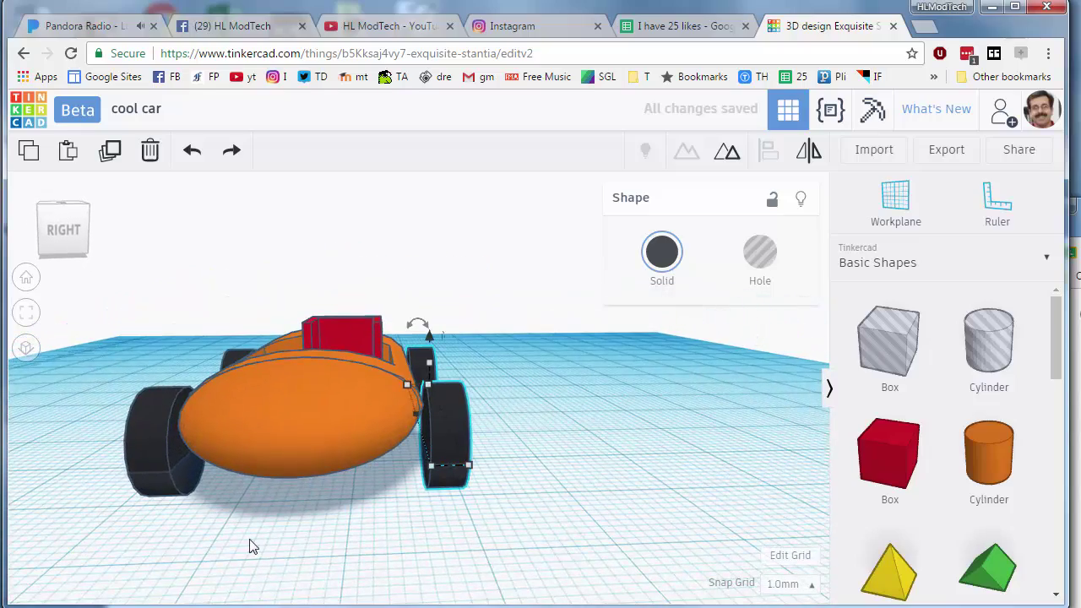
pyautogui.moveTo(249, 547); pyautogui.dragTo(279, 527, button='right')
pyautogui.moveTo(266, 522); pyautogui.dragTo(264, 532, button='right')
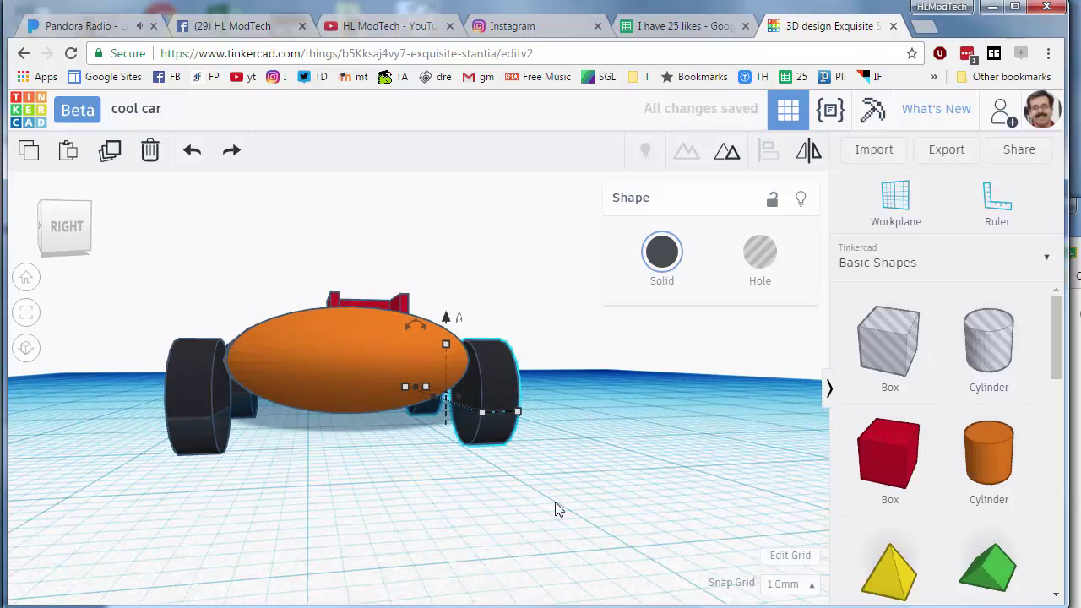
pyautogui.press('w')
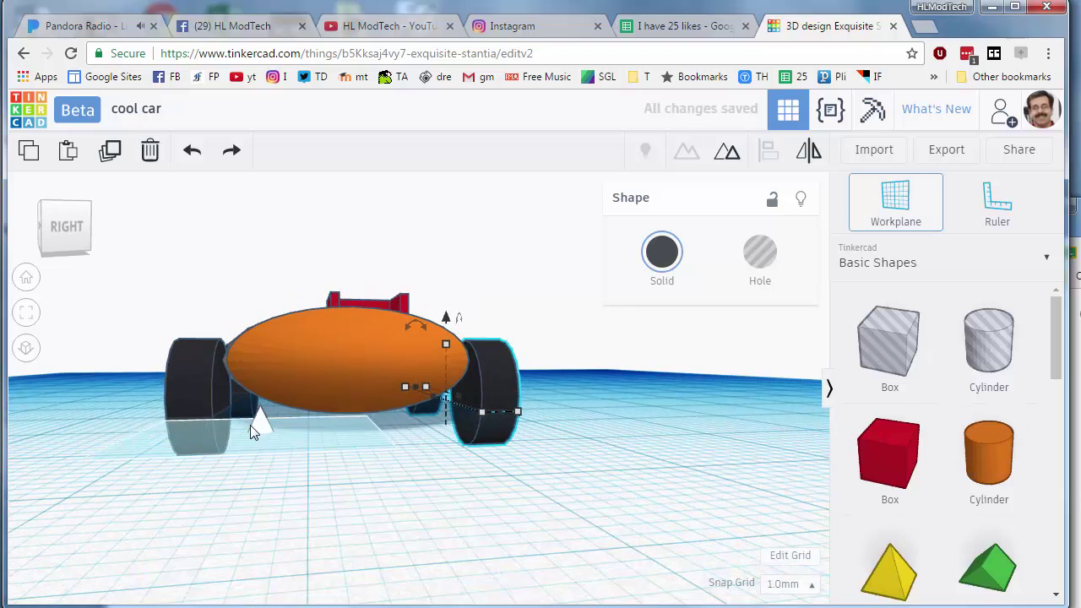
pyautogui.click(225, 397)
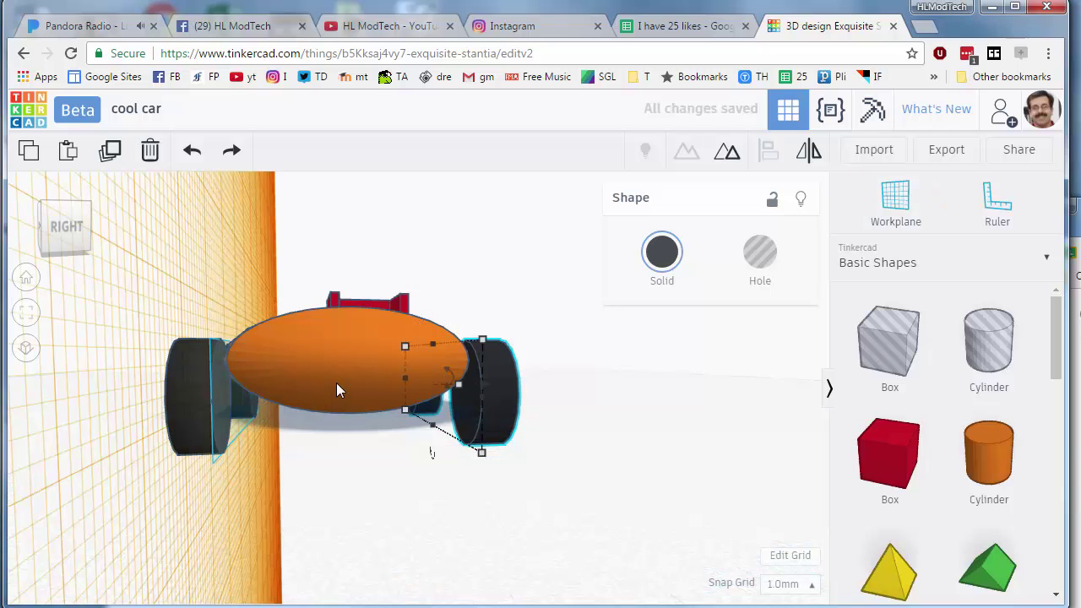
# - Hide the orange car body to expose the space between the wheels
pyautogui.click(362, 369)
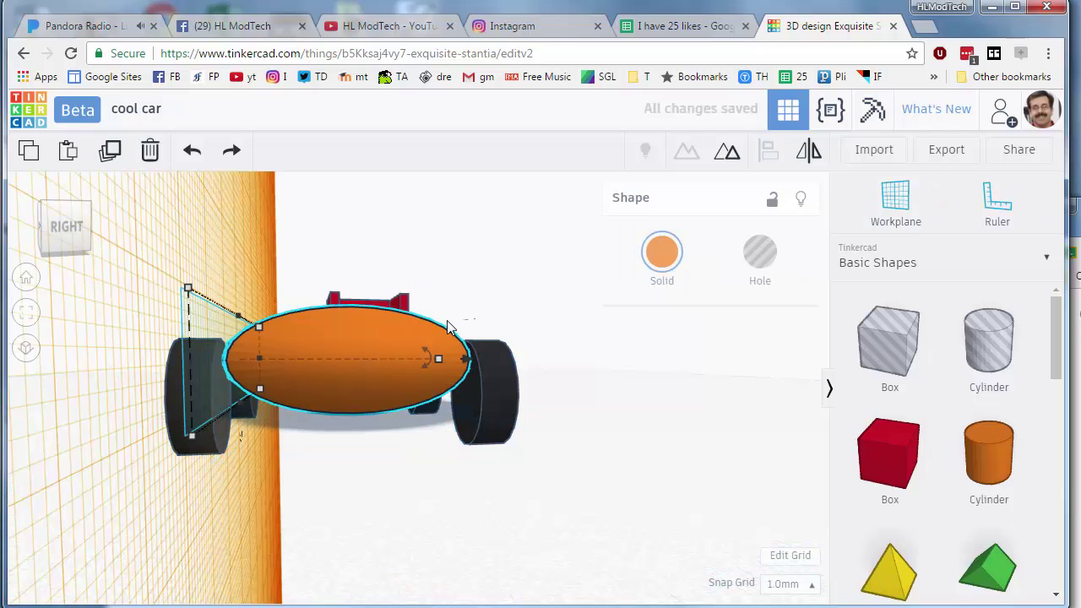
pyautogui.click(800, 199)
pyautogui.moveTo(565, 522); pyautogui.dragTo(522, 572, button='right')
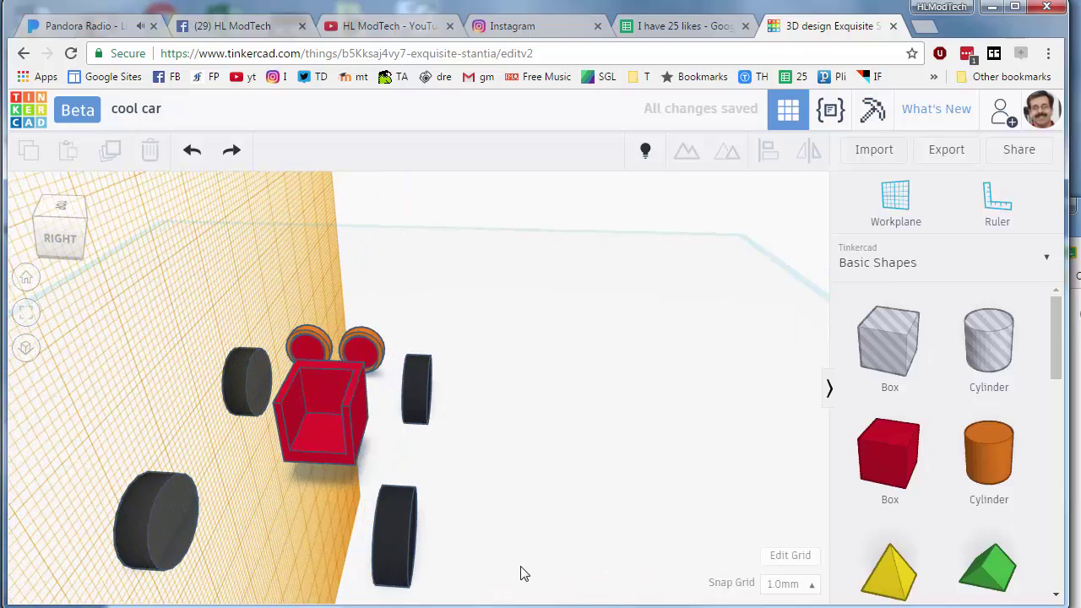
# - Add a cylinder as an axle on the front wheel's inner face and resize it to 3 by 3 mm
pyautogui.click(966, 488)
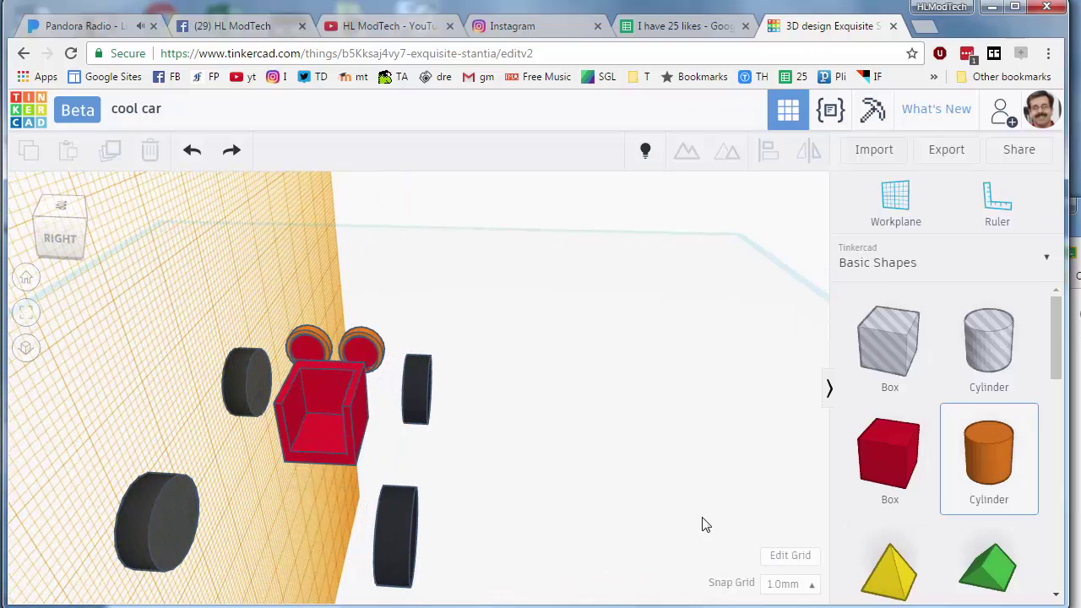
pyautogui.click(177, 539)
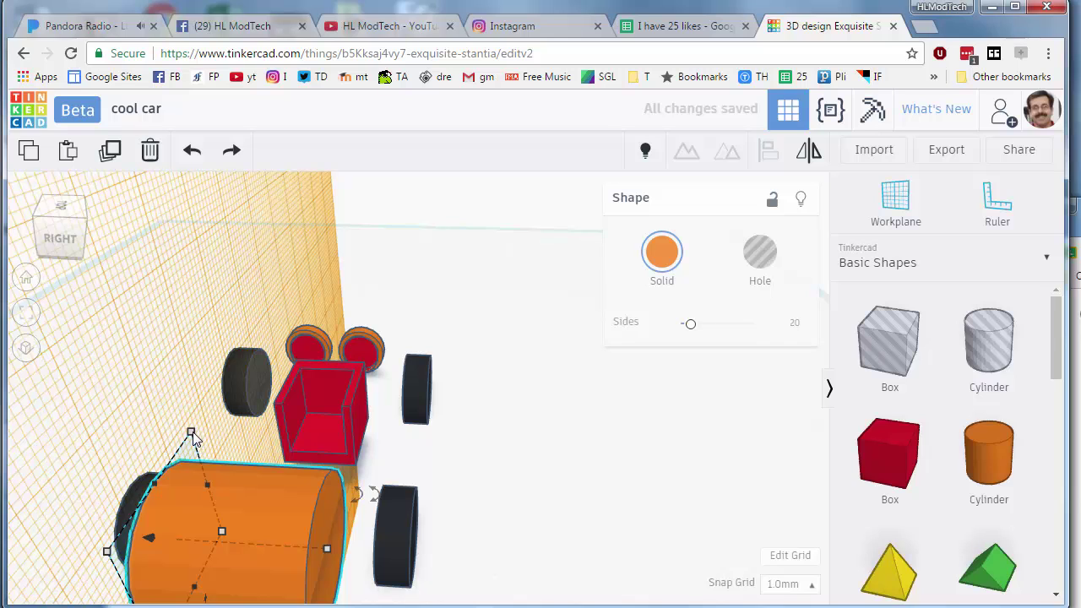
pyautogui.moveTo(193, 437); pyautogui.dragTo(174, 587)
pyautogui.scroll(-4, 248, 536)
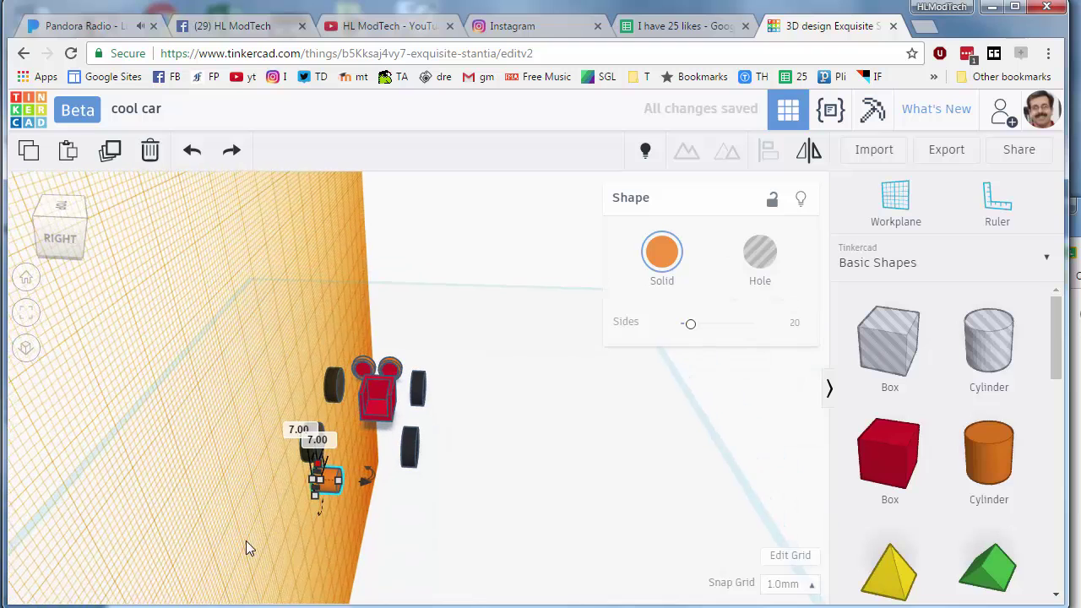
pyautogui.scroll(4, 249, 541)
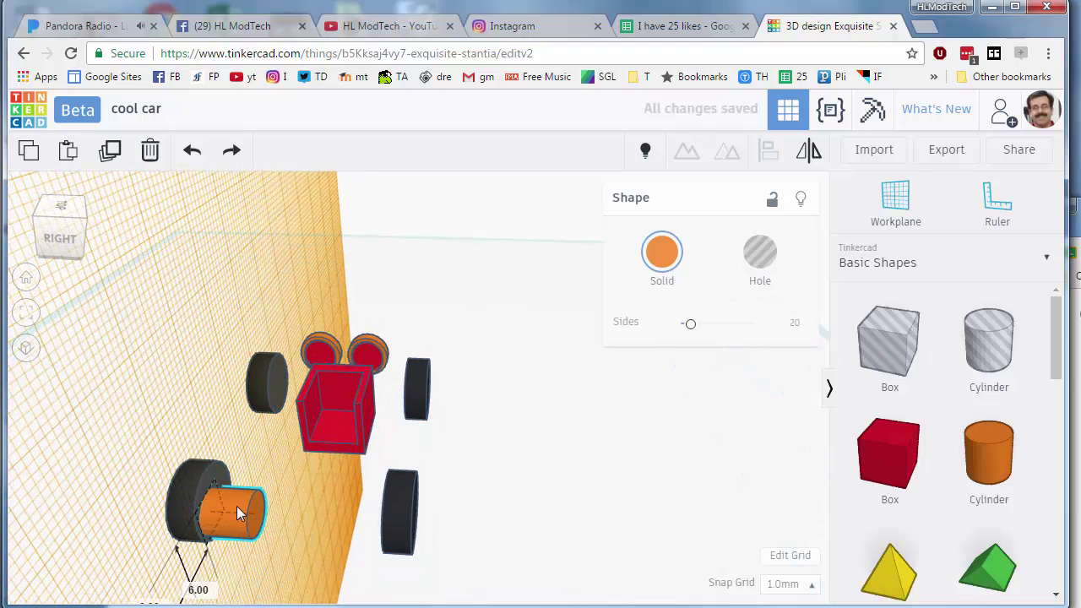
pyautogui.click(236, 499)
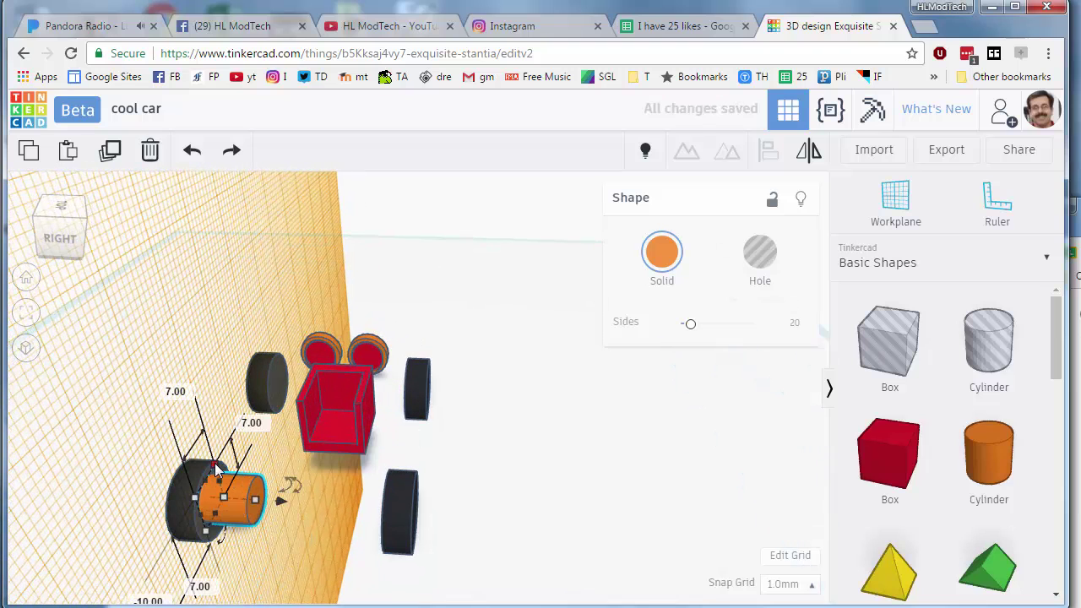
pyautogui.moveTo(218, 471); pyautogui.dragTo(222, 548)
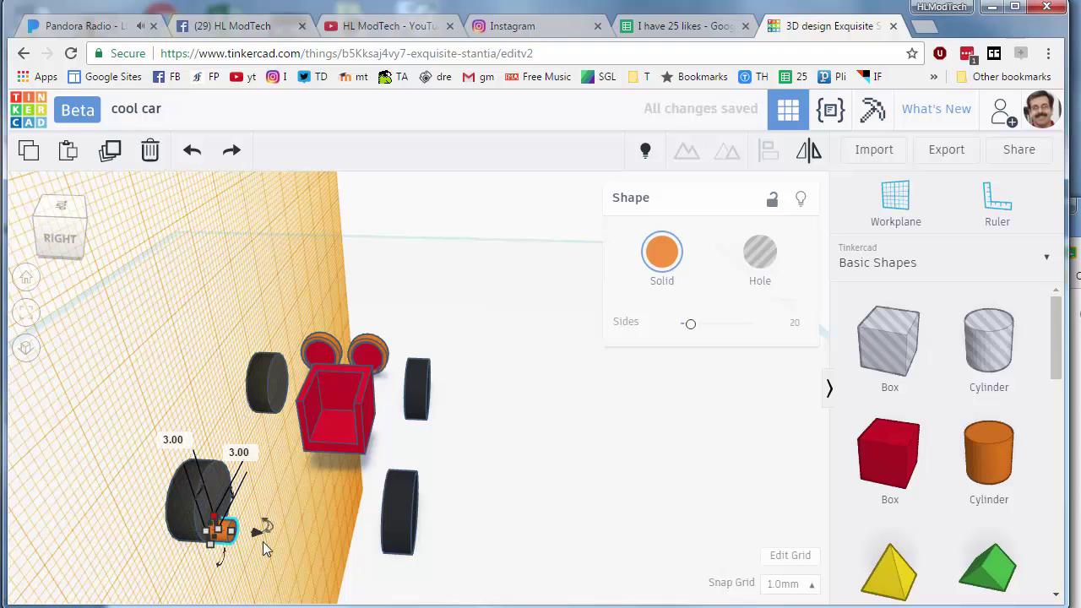
pyautogui.moveTo(262, 542); pyautogui.dragTo(246, 524, button='right')
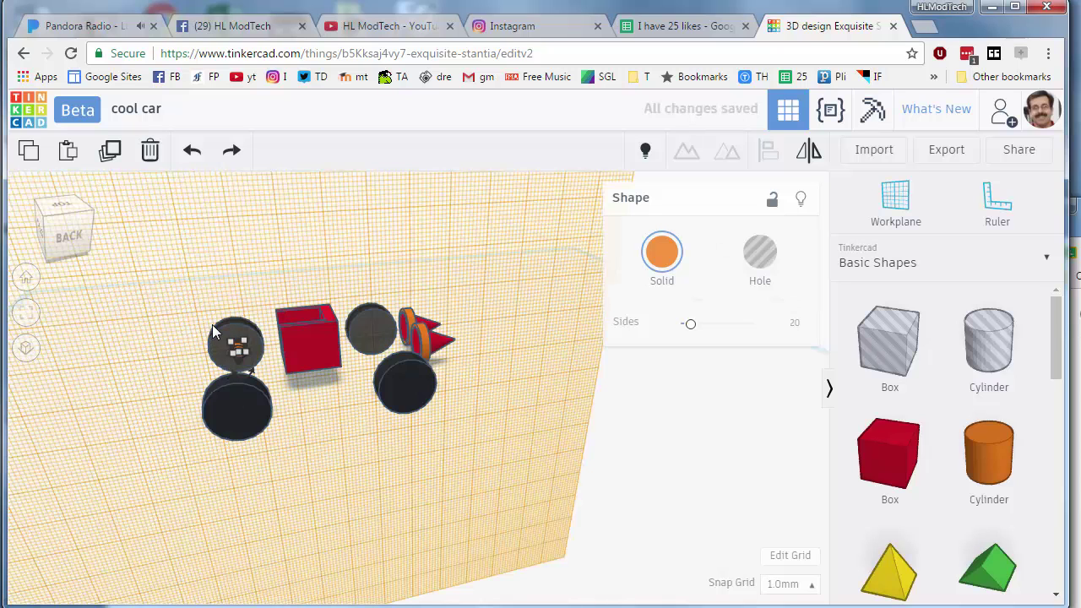
pyautogui.moveTo(202, 316); pyautogui.dragTo(312, 367)
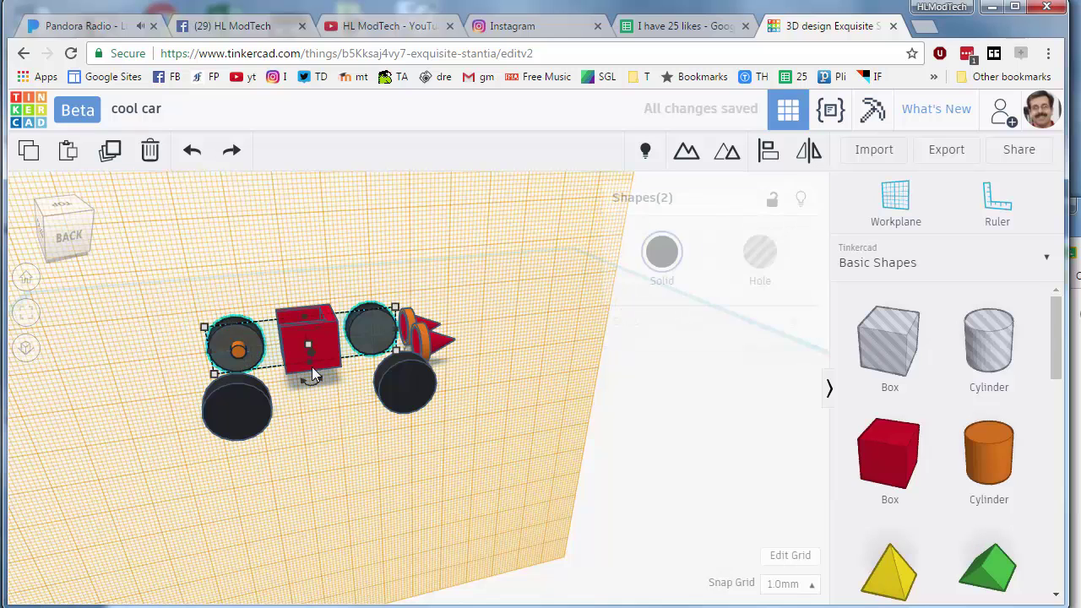
pyautogui.click(286, 361)
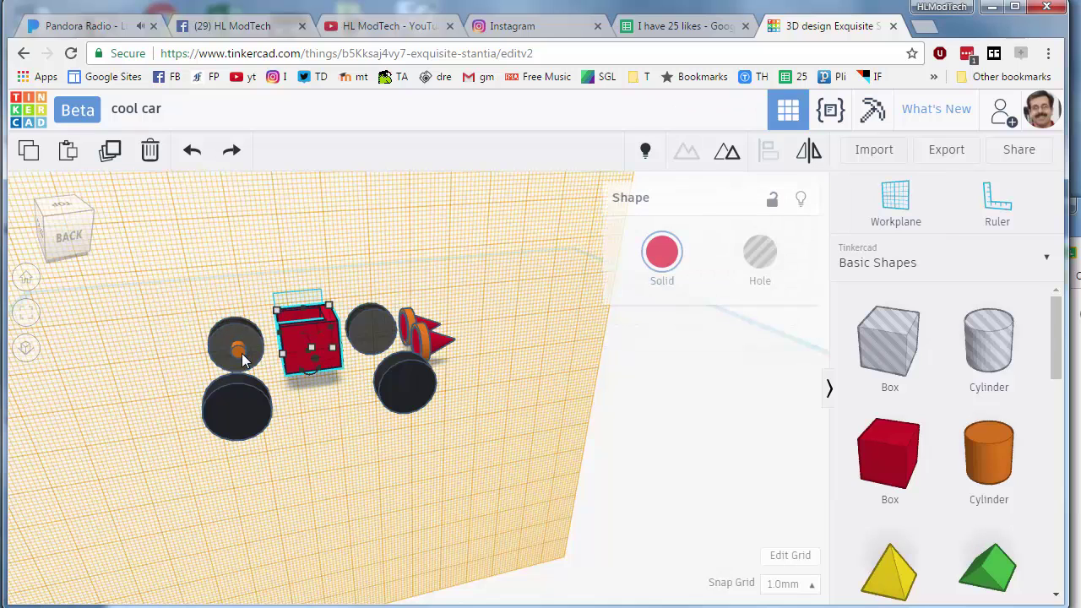
pyautogui.click(237, 350)
pyautogui.scroll(3, 418, 380)
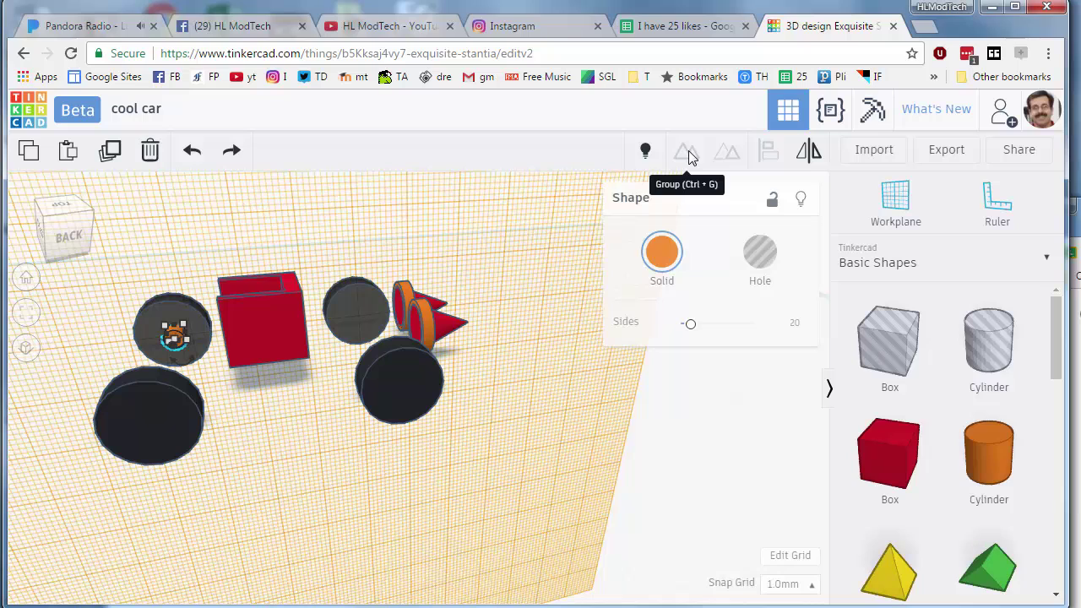
pyautogui.click(529, 225)
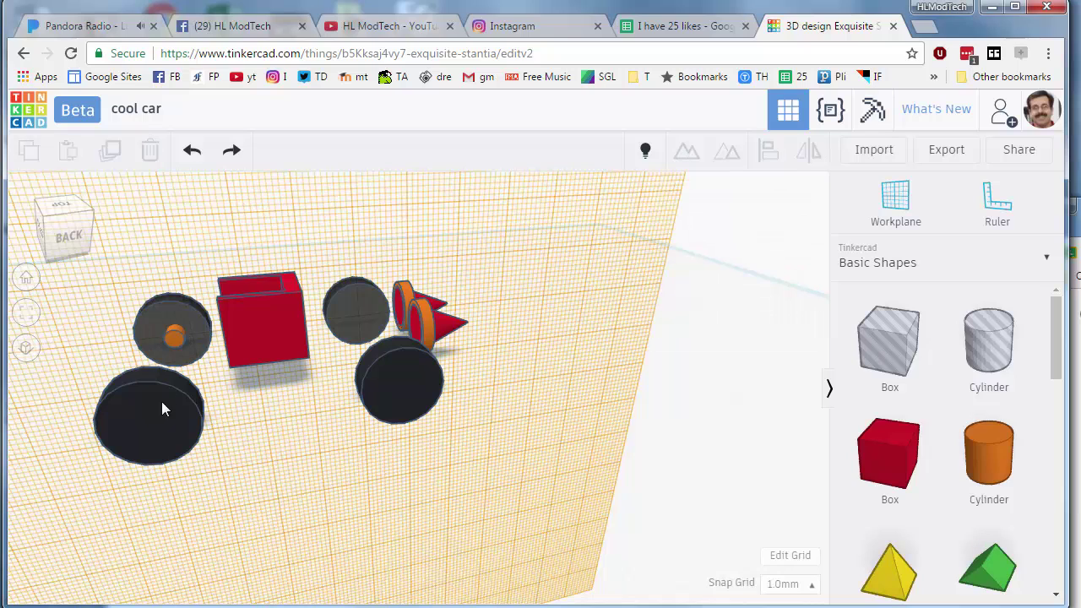
# - Ungroup the wheel pairs on both sides of the car so that each wheel can be selected individually
pyautogui.click(198, 392)
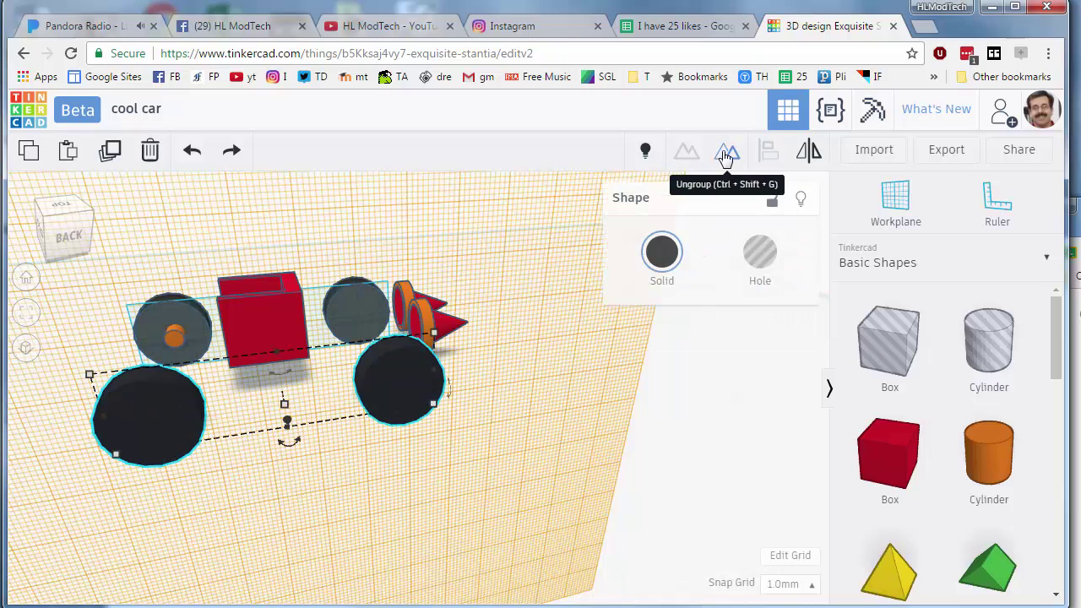
pyautogui.hotkey('ctrl', 'shift', 'g')
pyautogui.click(146, 273)
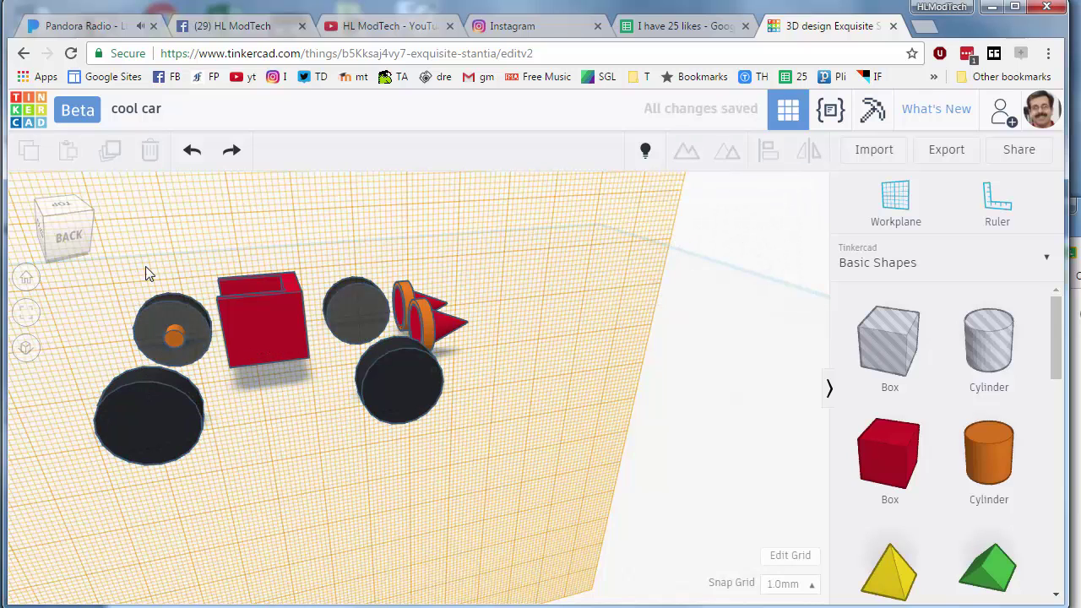
pyautogui.click(154, 315)
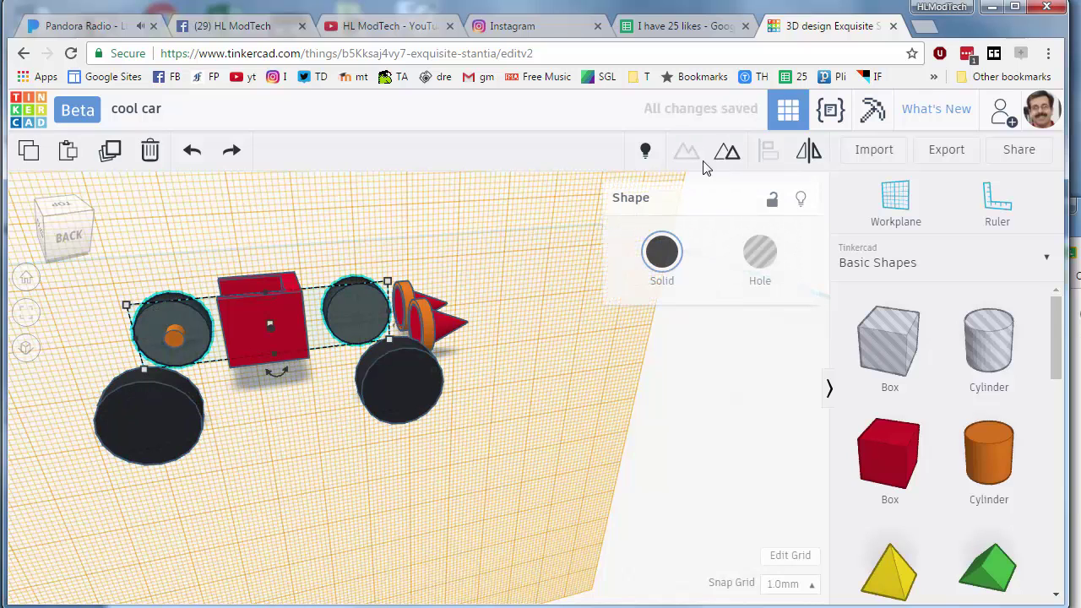
pyautogui.click(726, 150)
pyautogui.click(143, 431)
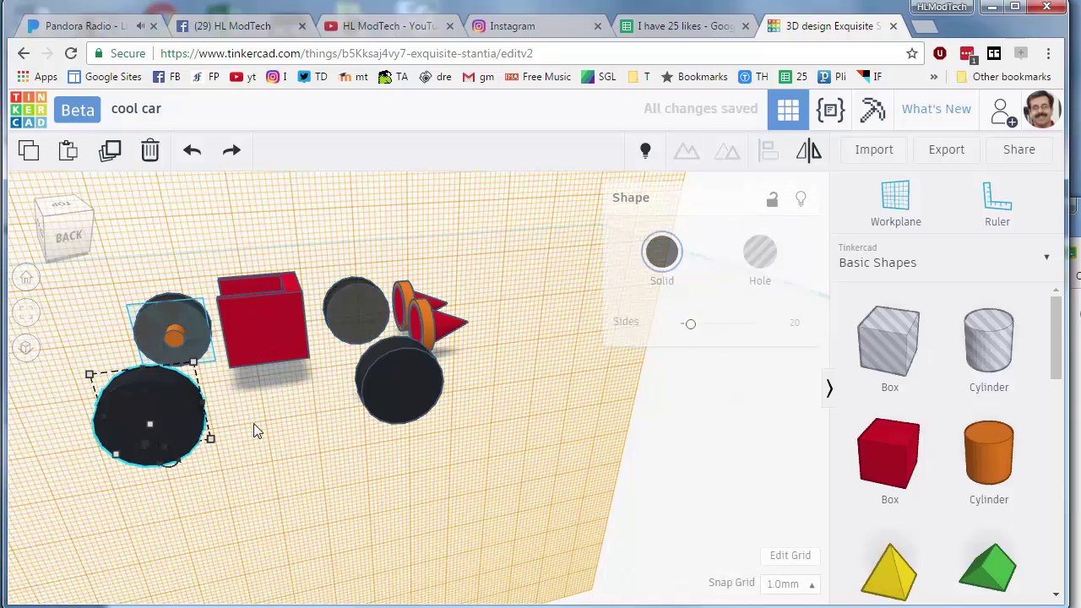
pyautogui.click(160, 329)
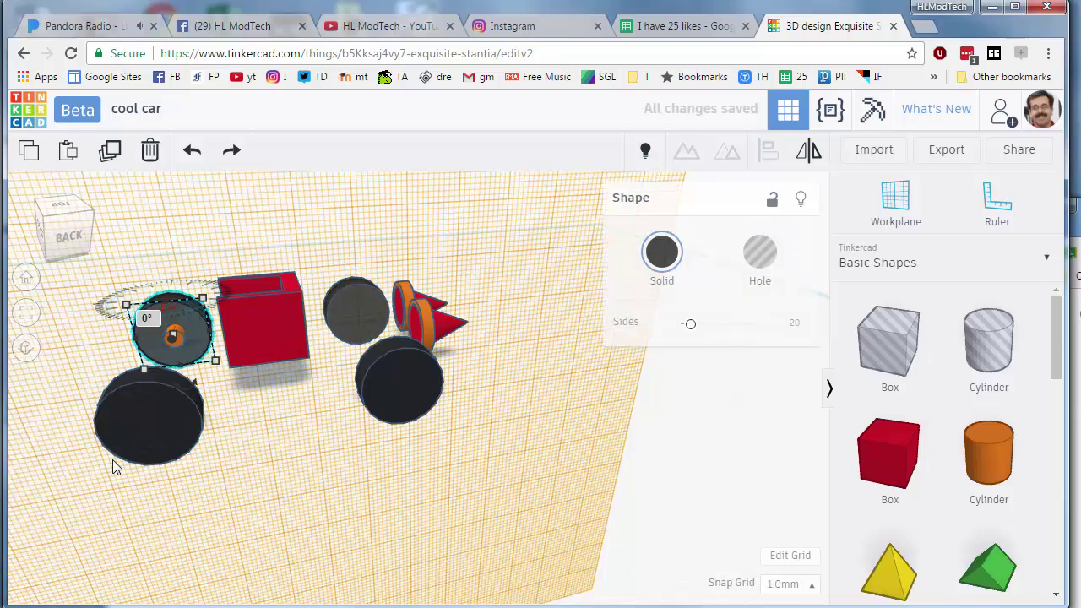
# - Group the two front wheels and align the orange axle cylinder to the centre of the wheel pair
pyautogui.keyDown('shift'); pyautogui.click(150, 423); pyautogui.keyUp('shift')
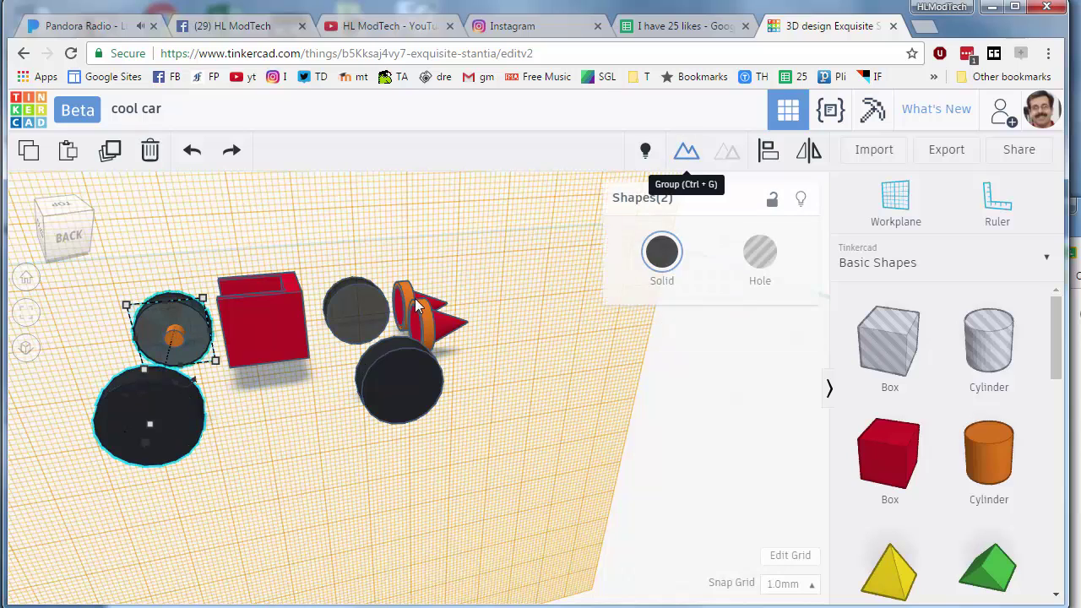
pyautogui.hotkey('ctrl', 'g')
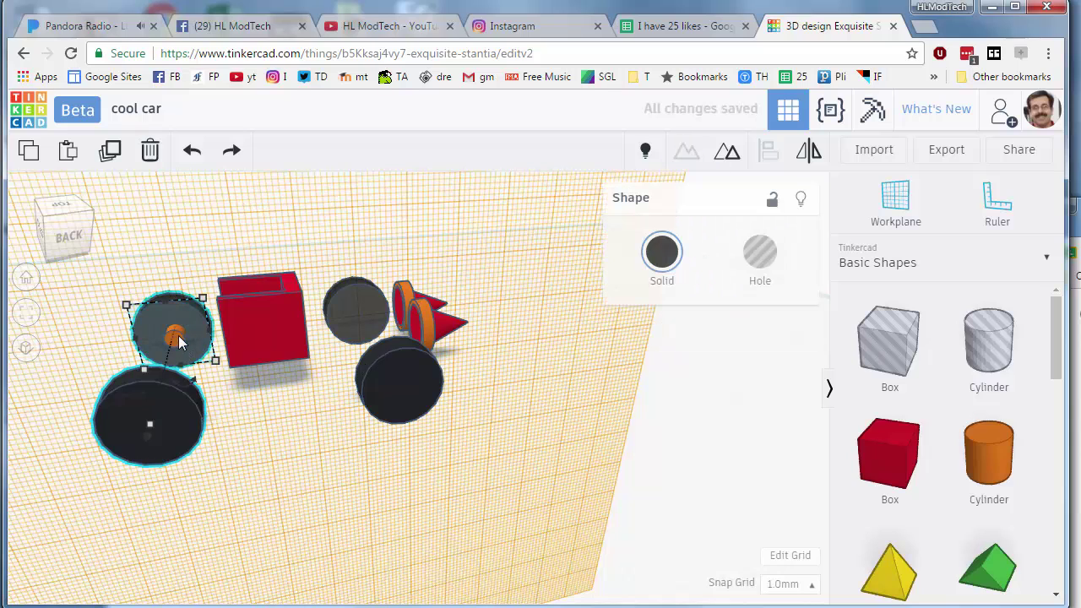
pyautogui.click(176, 337)
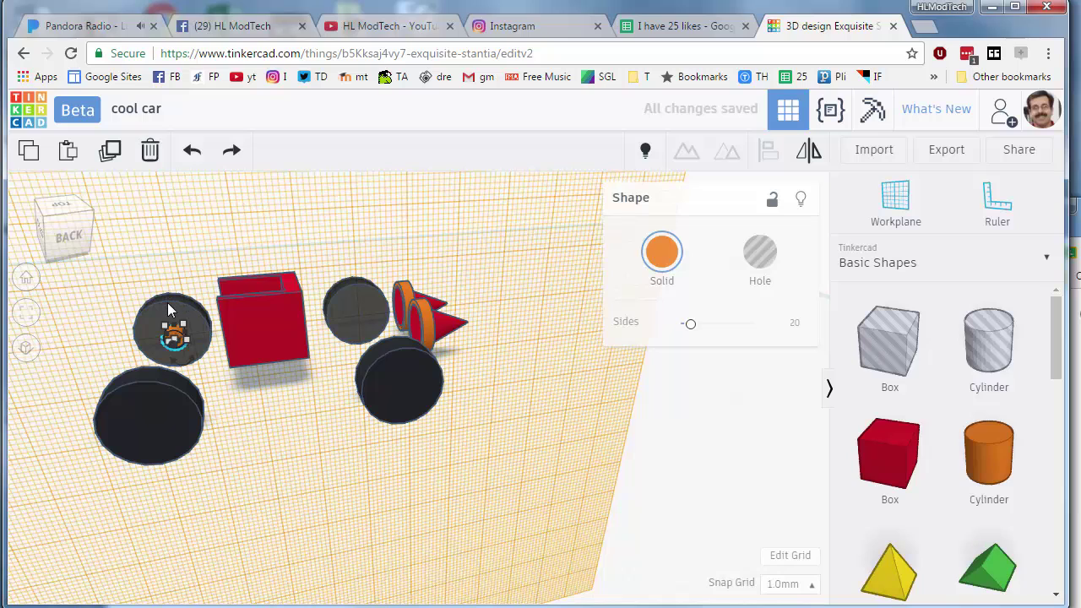
pyautogui.keyDown('shift'); pyautogui.click(160, 325); pyautogui.keyUp('shift')
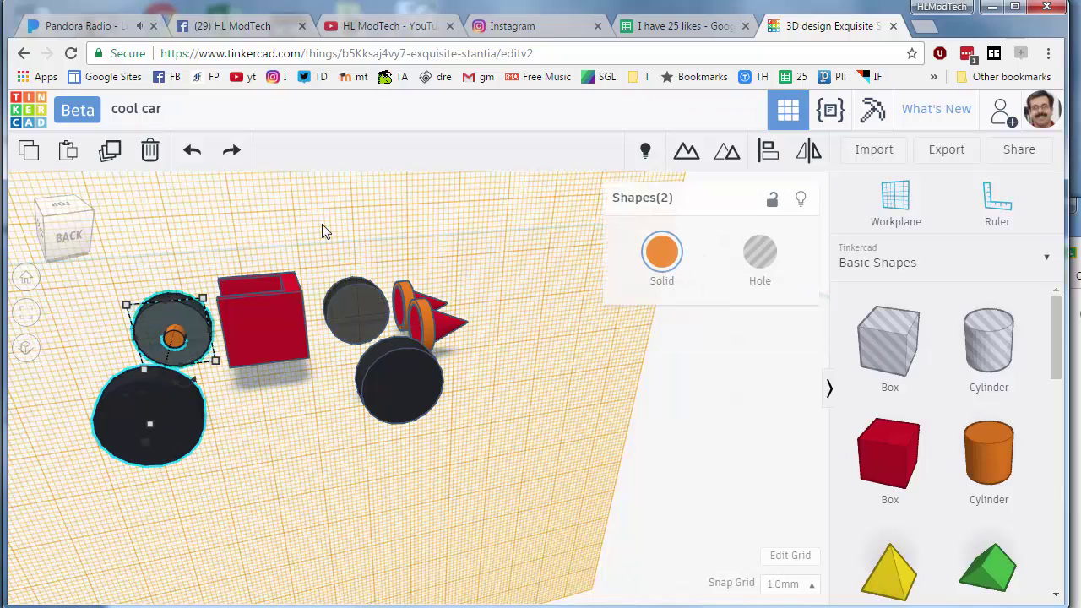
pyautogui.click(767, 150)
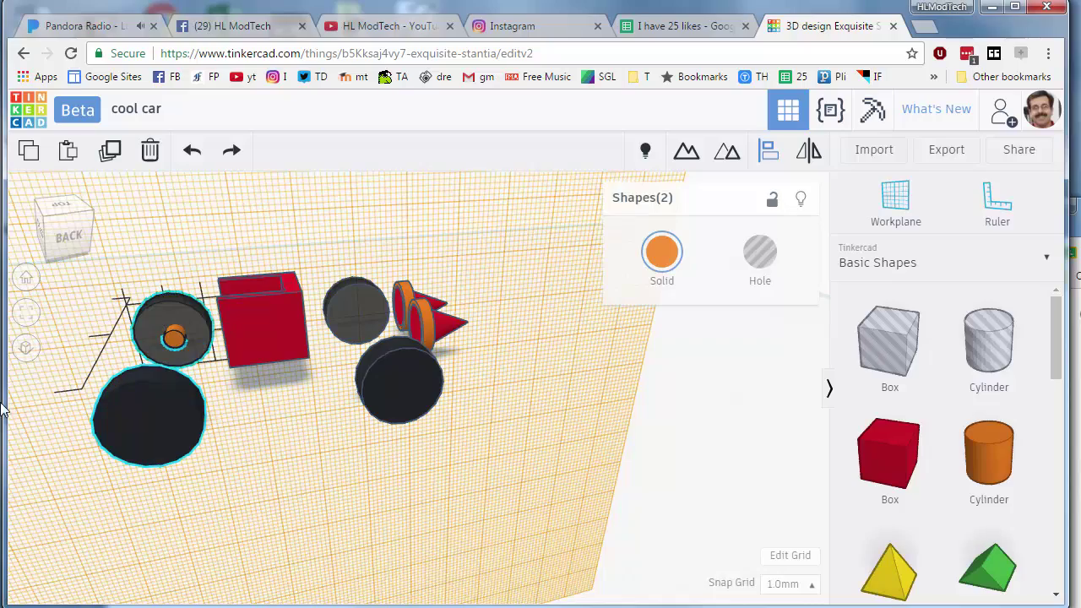
pyautogui.moveTo(101, 506); pyautogui.dragTo(129, 486, button='right')
pyautogui.scroll(-6, 96, 404)
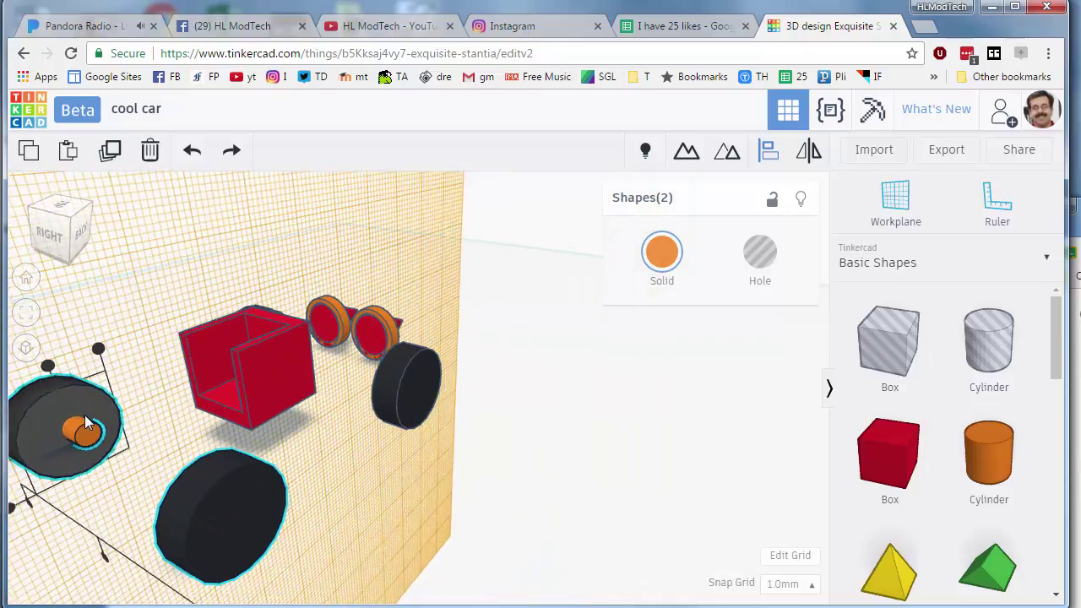
pyautogui.click(311, 372)
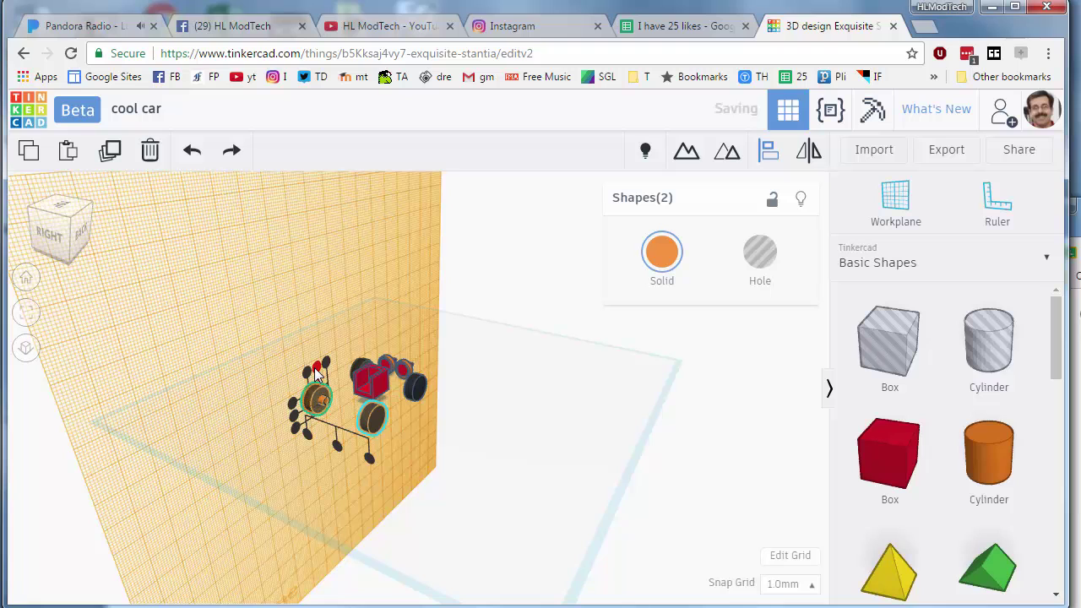
pyautogui.click(295, 417)
pyautogui.scroll(5, 335, 419)
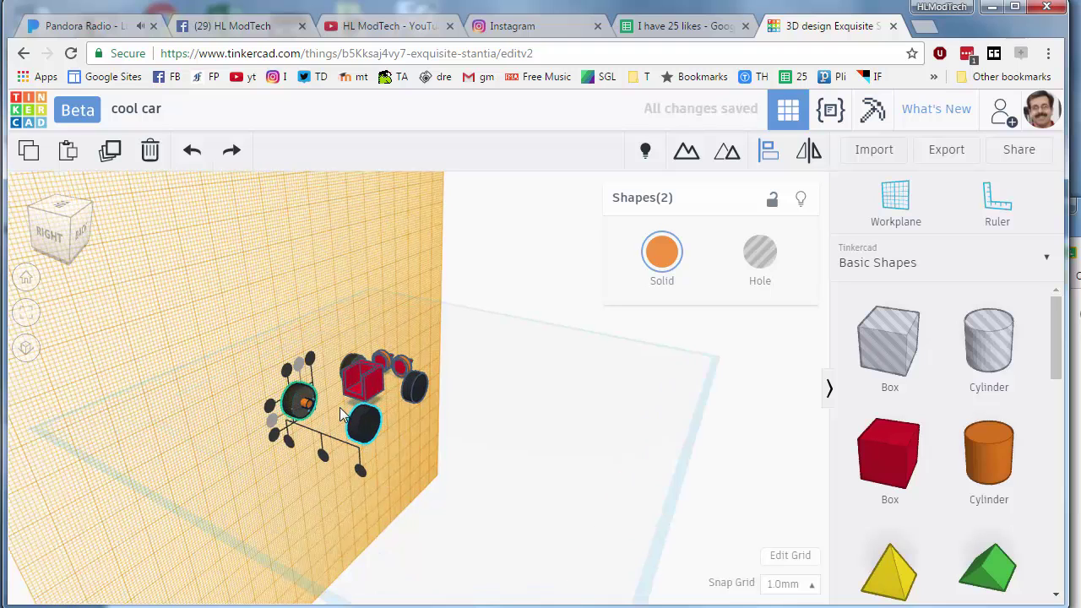
pyautogui.click(222, 420)
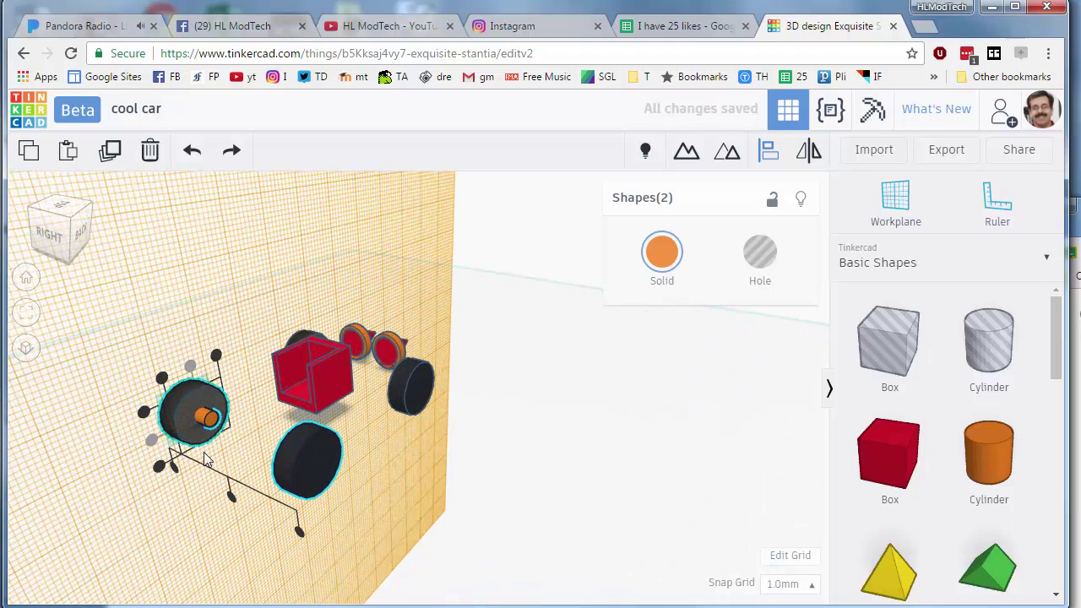
pyautogui.click(203, 478)
# - Stretch the front axle cylinder across until it reaches the opposite front wheel
pyautogui.click(212, 421)
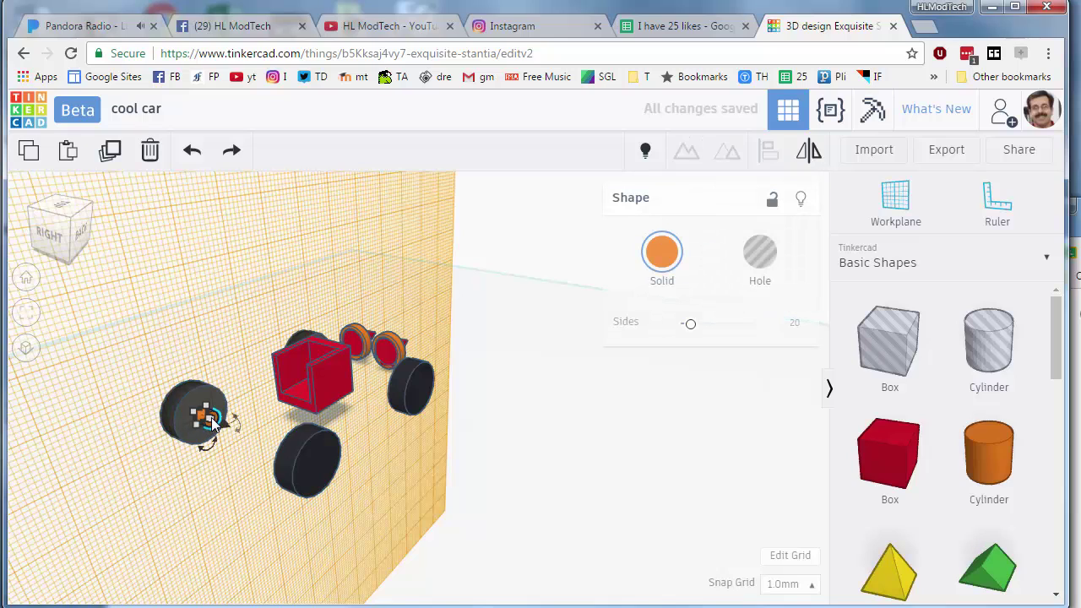
pyautogui.moveTo(211, 421); pyautogui.dragTo(298, 452)
pyautogui.moveTo(239, 533); pyautogui.dragTo(280, 493, button='right')
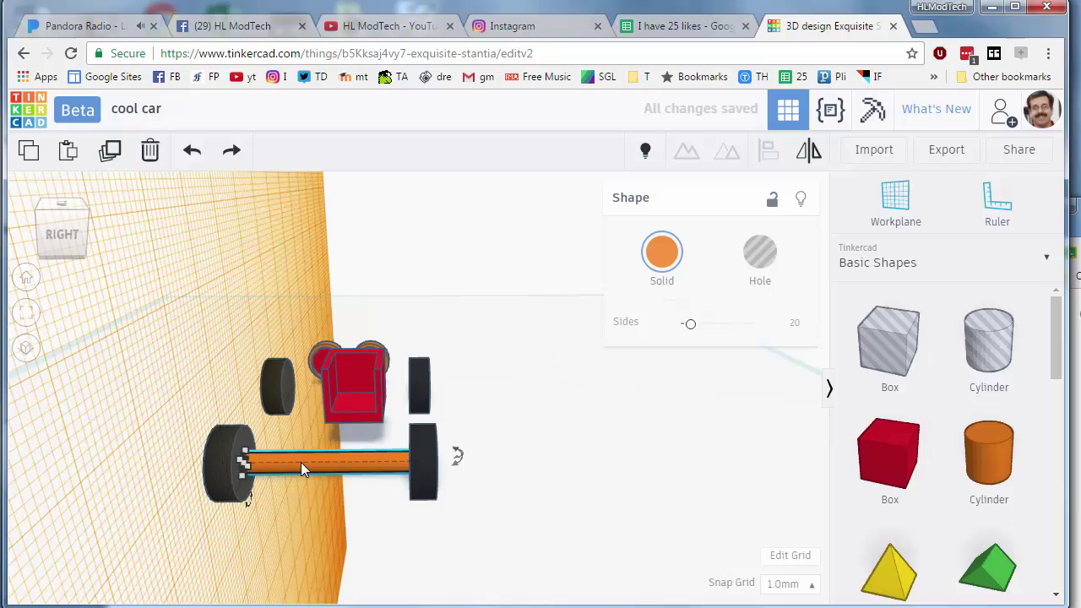
# - Duplicate the front axle and move the copy back until it sits between the two rear wheels
pyautogui.hotkey('ctrl', 'd')
pyautogui.press('Up')
pyautogui.press('Up')
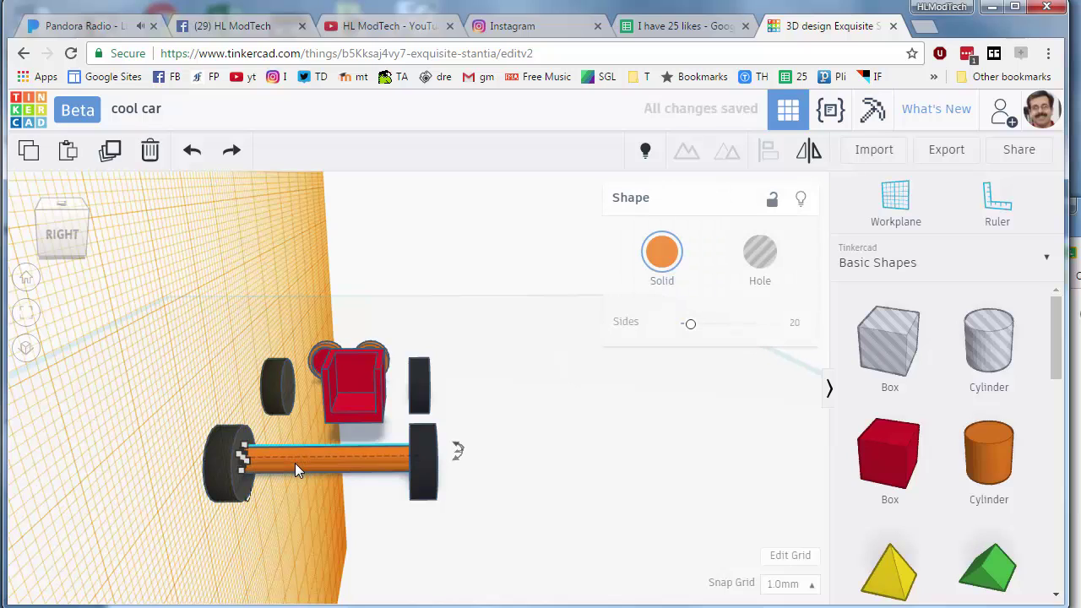
pyautogui.press('Up')
pyautogui.press('Up')
pyautogui.press('Up')
pyautogui.press('Up')
pyautogui.press('Up')
pyautogui.press('Up')
pyautogui.press('Up')
pyautogui.press('Up')
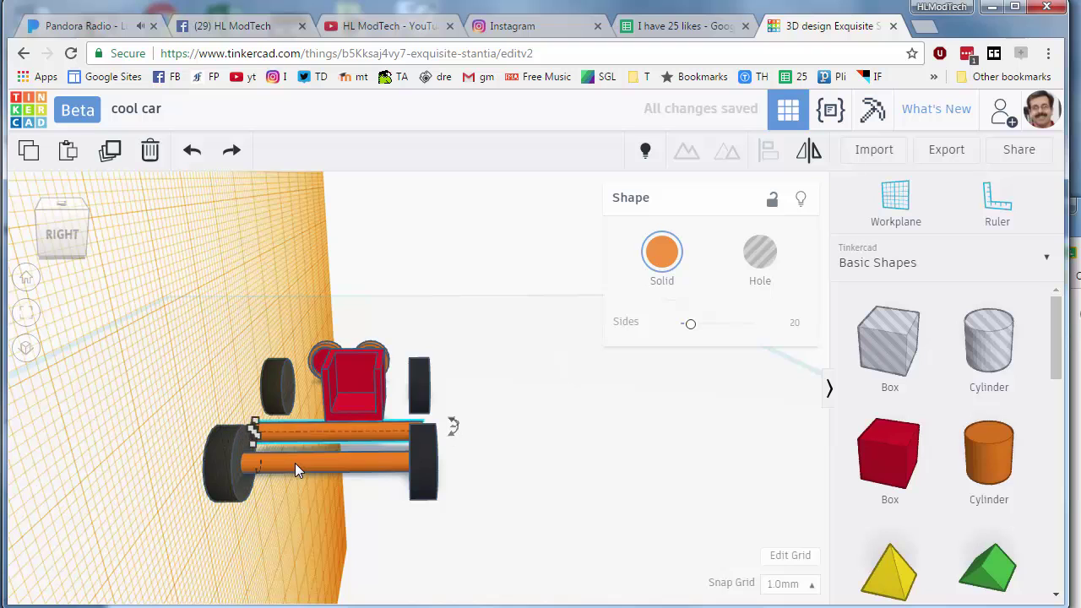
pyautogui.press('Up')
pyautogui.press('Up')
pyautogui.press('Up')
pyautogui.press('Up')
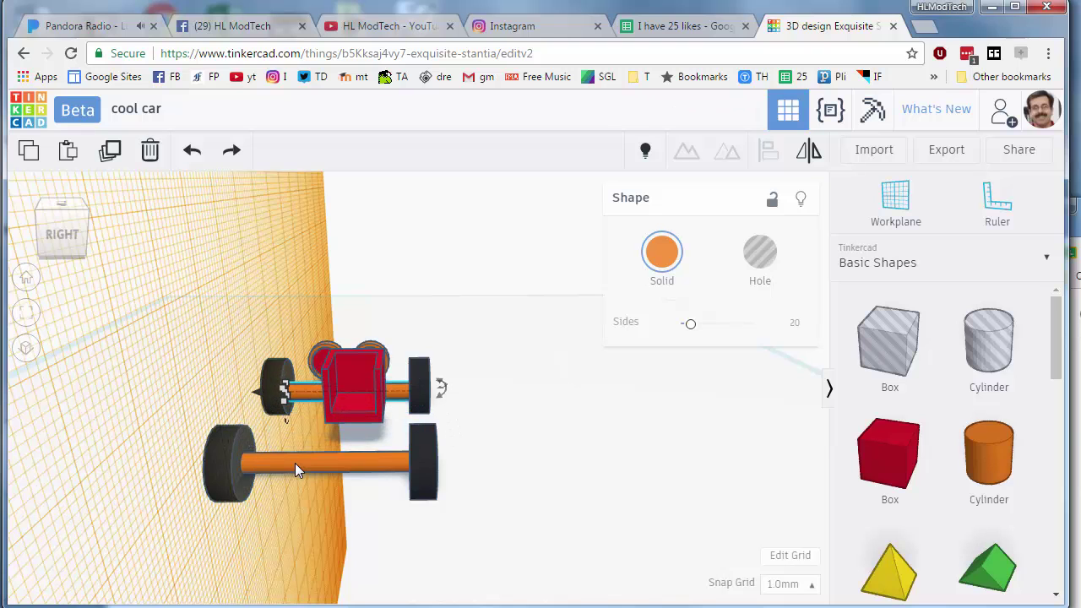
# - Select both rear wheels and group them into one wheel pair
pyautogui.moveTo(557, 405); pyautogui.dragTo(254, 464, button='right')
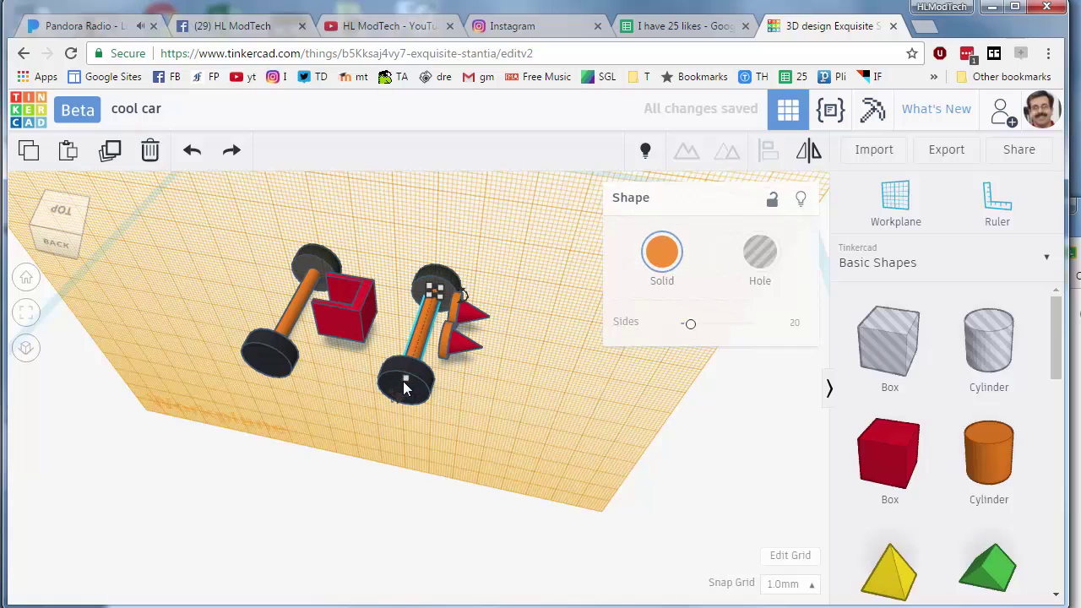
pyautogui.moveTo(404, 387)
pyautogui.mouseDown()
pyautogui.moveTo(461, 387)
pyautogui.moveTo(416, 390)
pyautogui.mouseUp()
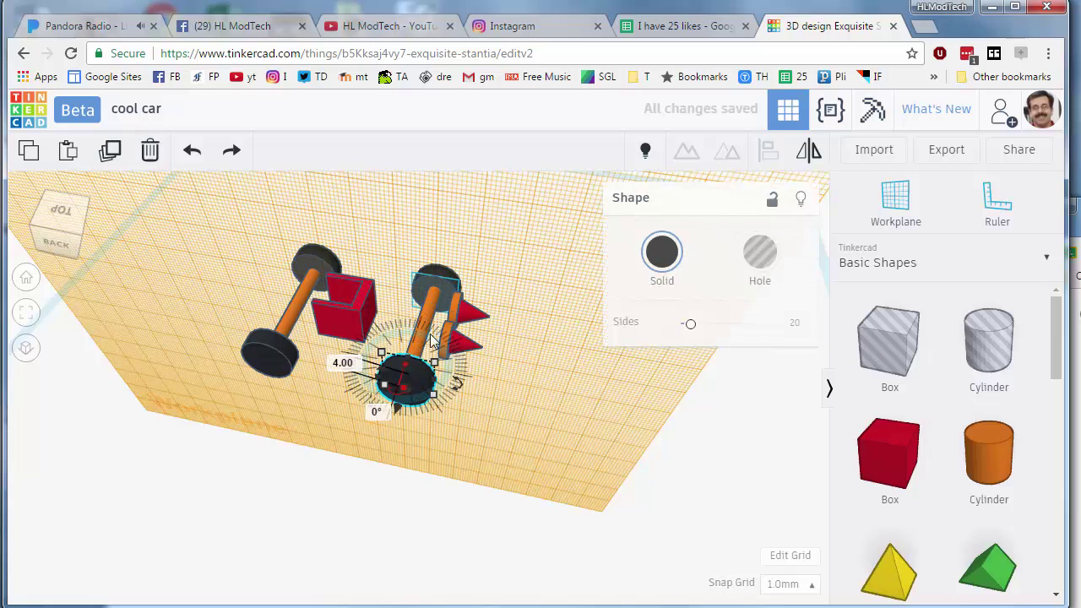
pyautogui.click(445, 434)
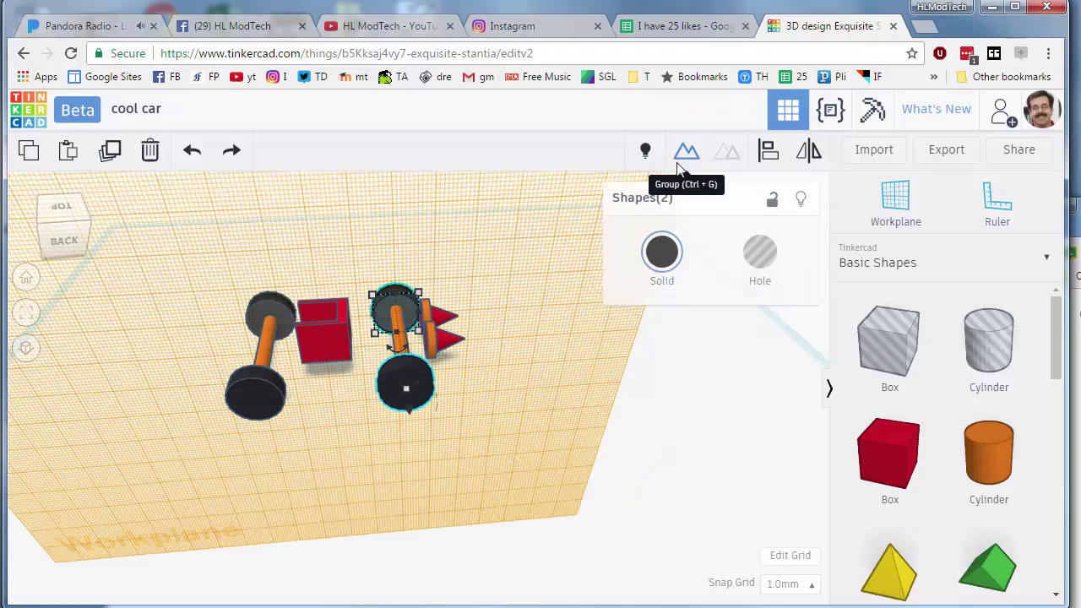
pyautogui.click(684, 154)
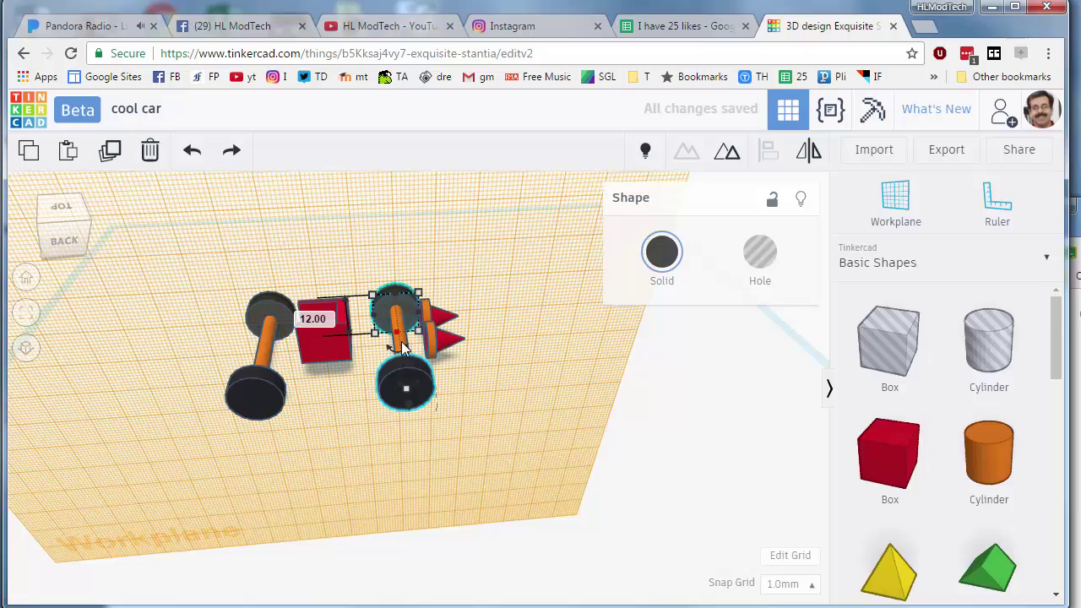
# - Align the rear axle to the centre of the grouped rear wheel pair
pyautogui.moveTo(404, 348); pyautogui.dragTo(400, 348)
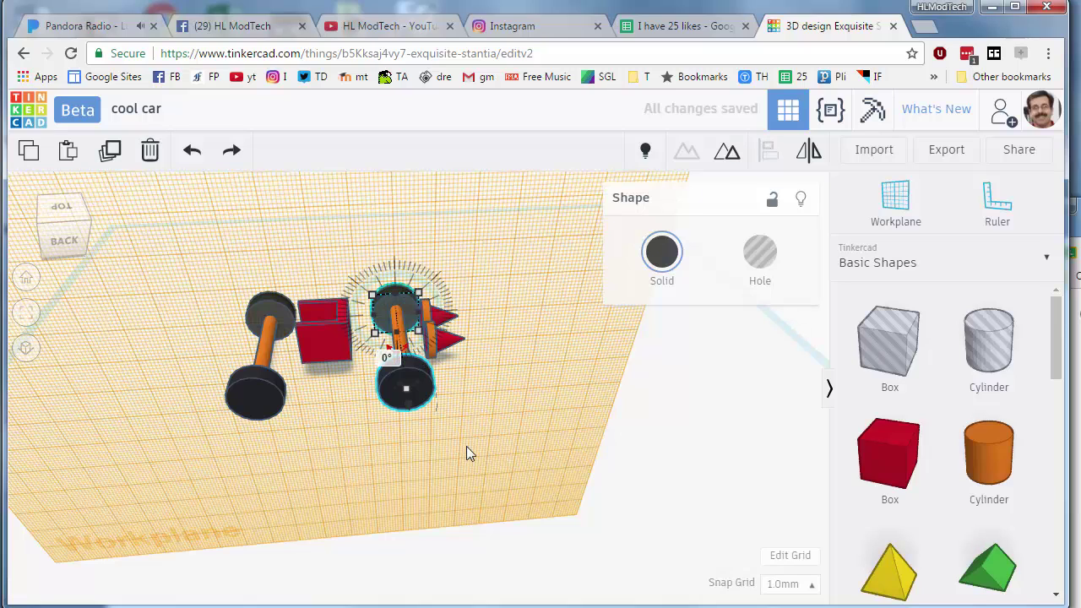
pyautogui.moveTo(458, 440); pyautogui.dragTo(414, 369, button='right')
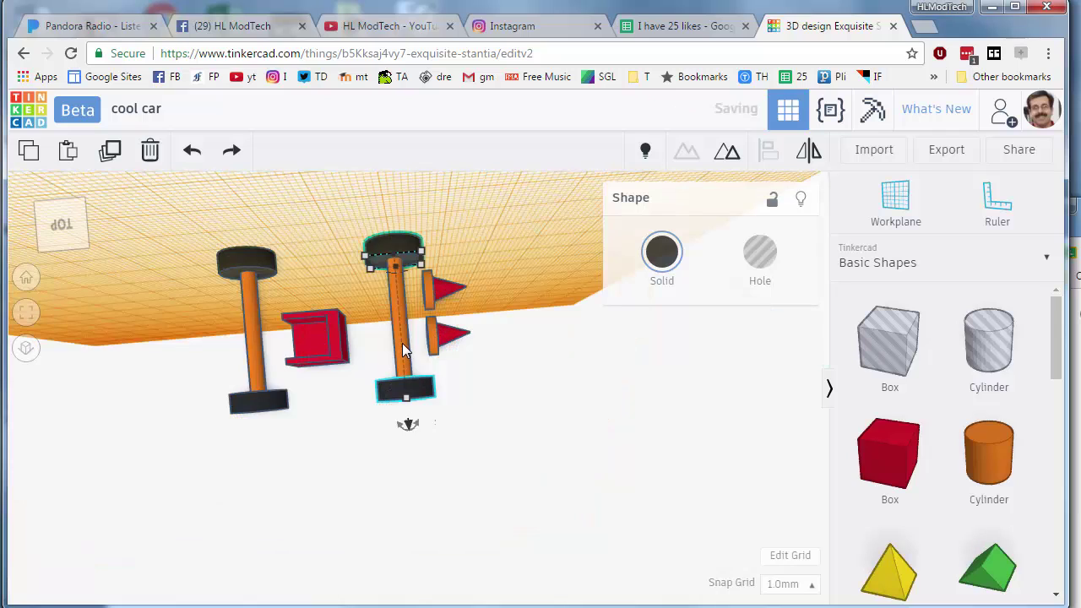
pyautogui.click(402, 343)
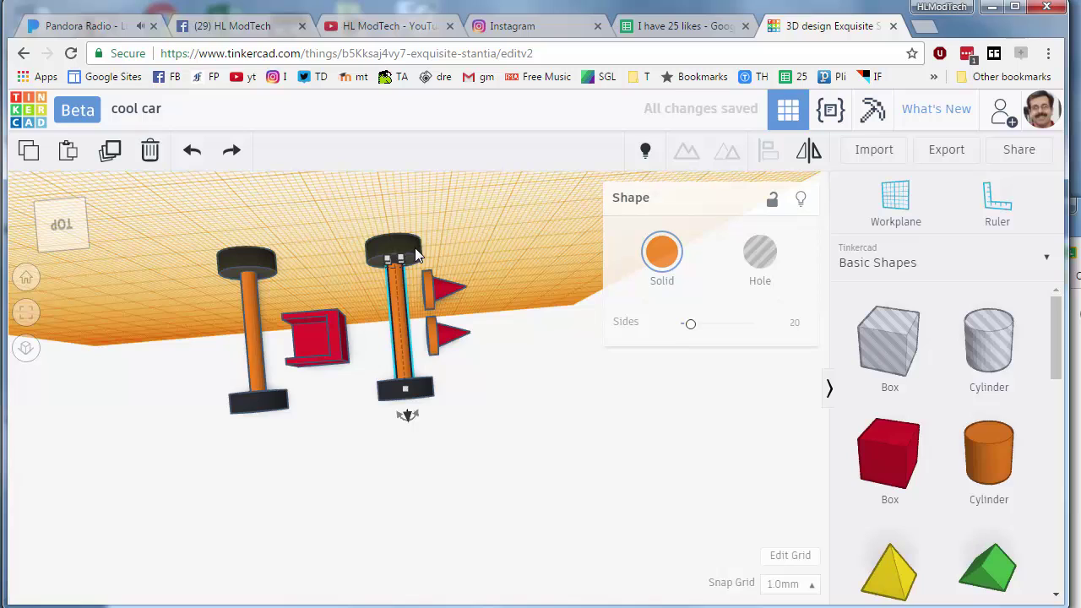
pyautogui.keyDown('shift'); pyautogui.click(419, 391); pyautogui.keyUp('shift')
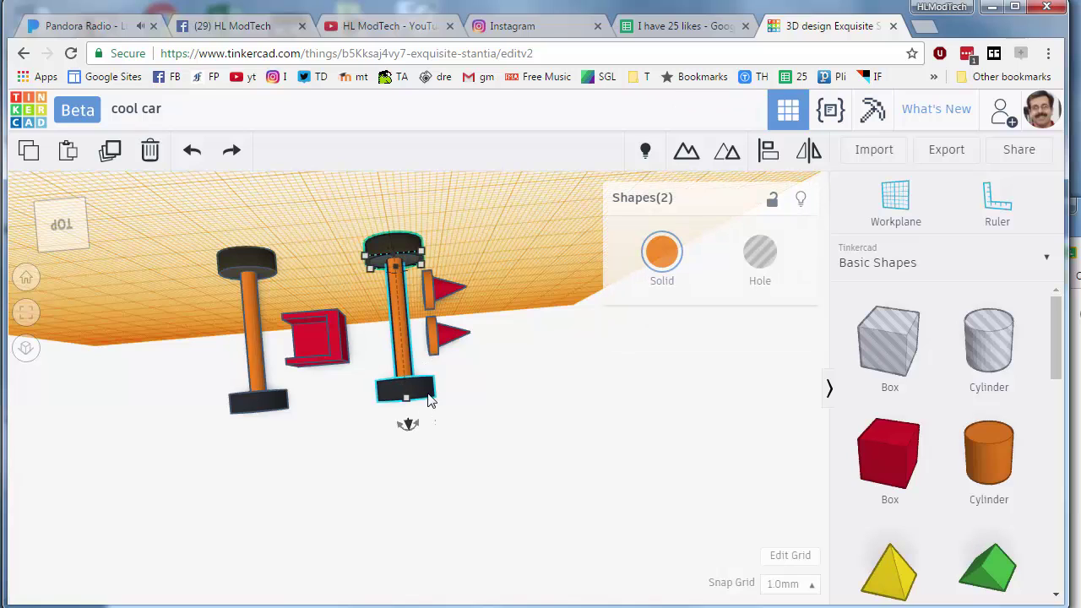
pyautogui.click(768, 150)
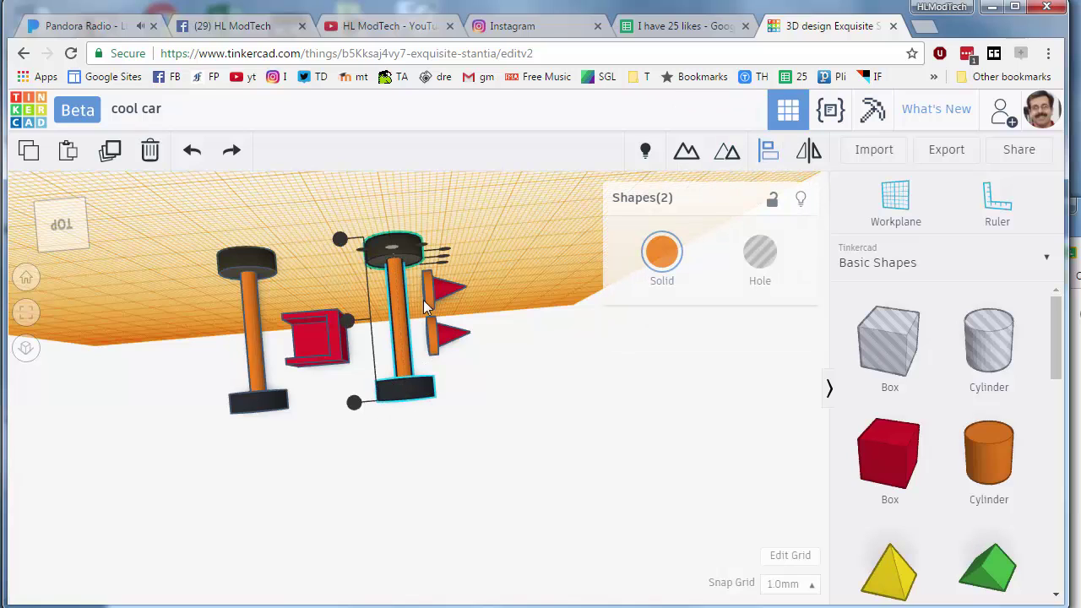
pyautogui.click(444, 256)
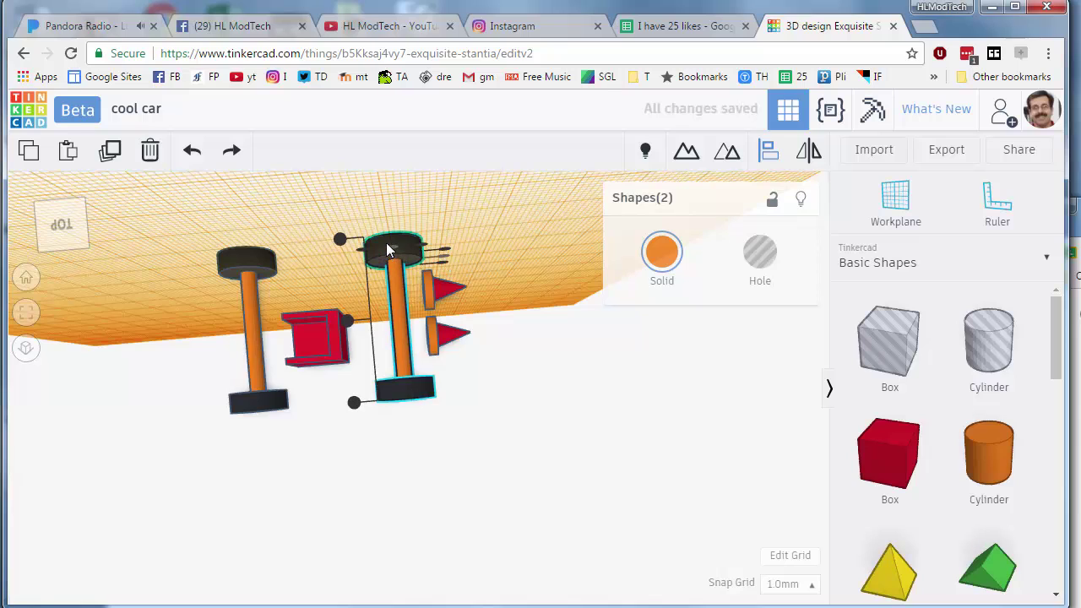
# - Group the front axle with the front wheels and colour the assembly black
pyautogui.moveTo(344, 470); pyautogui.dragTo(336, 349, button='right')
pyautogui.moveTo(251, 471); pyautogui.dragTo(402, 475, button='right')
pyautogui.moveTo(107, 347); pyautogui.dragTo(216, 432)
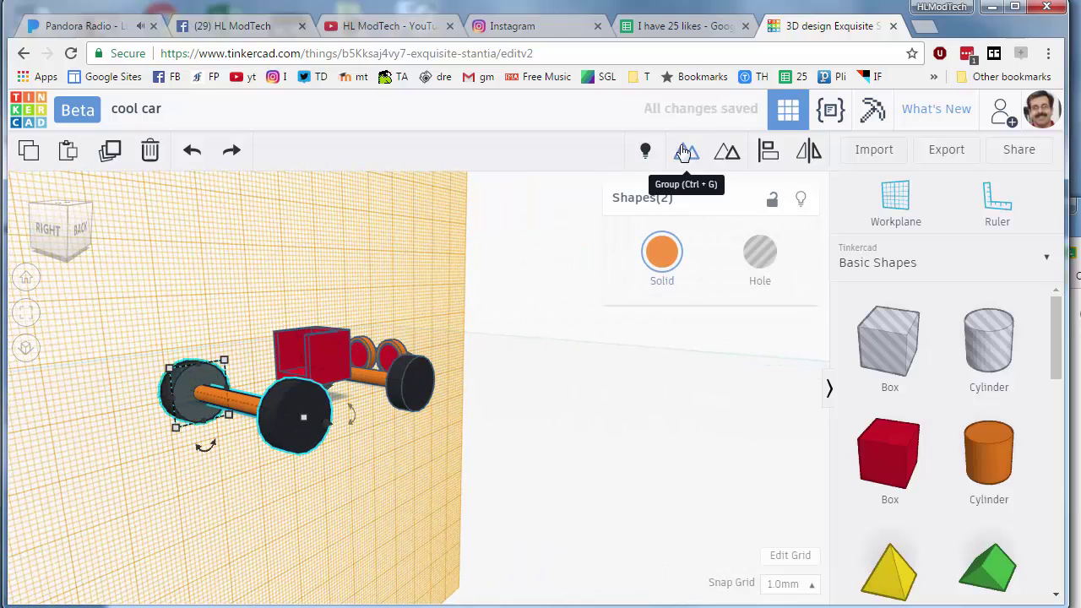
pyautogui.hotkey('ctrl', 'g')
pyautogui.moveTo(386, 572); pyautogui.dragTo(369, 411, button='right')
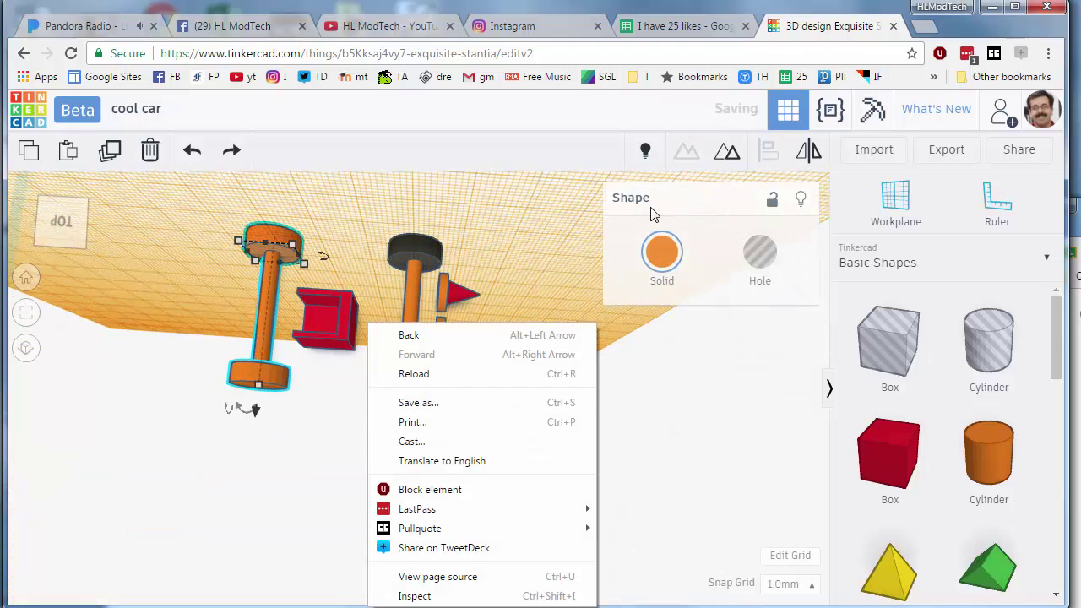
pyautogui.click(654, 252)
pyautogui.click(868, 411)
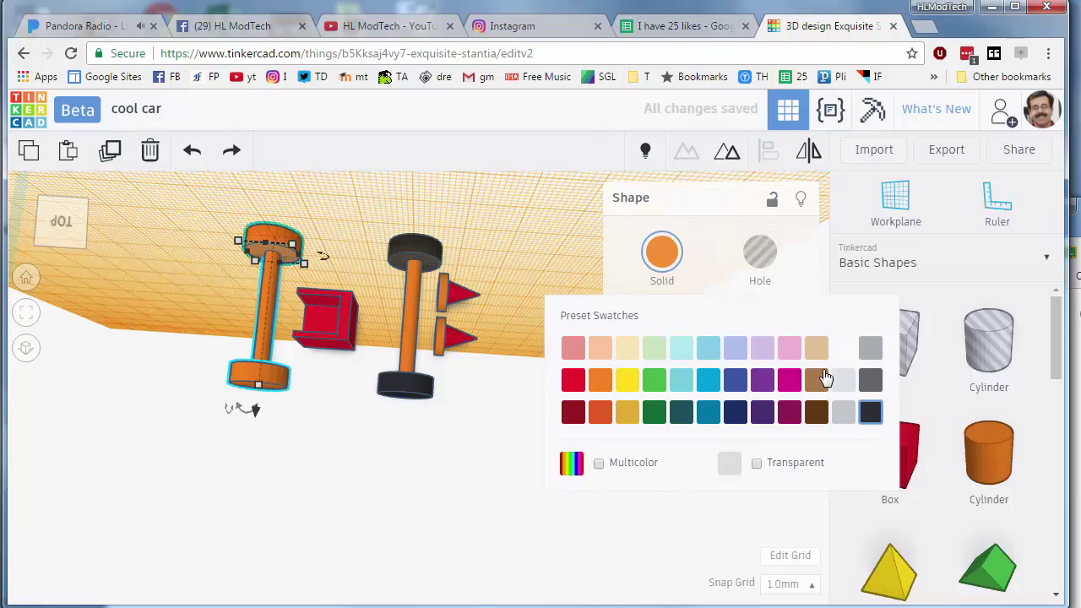
pyautogui.click(871, 411)
# - Colour the rear axle and rear wheels black together
pyautogui.moveTo(425, 424); pyautogui.dragTo(427, 424)
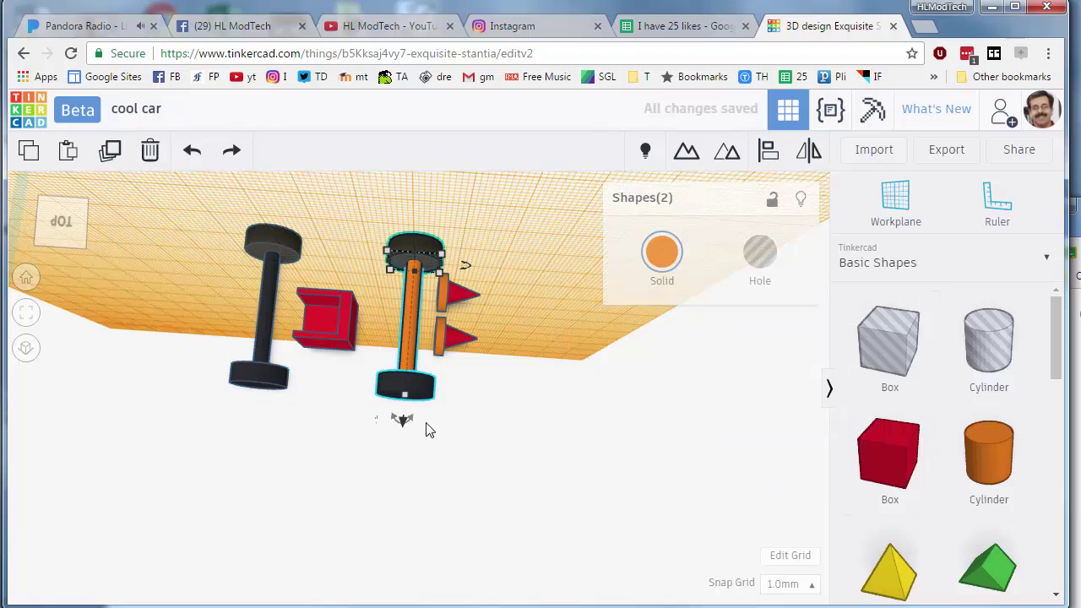
pyautogui.click(662, 252)
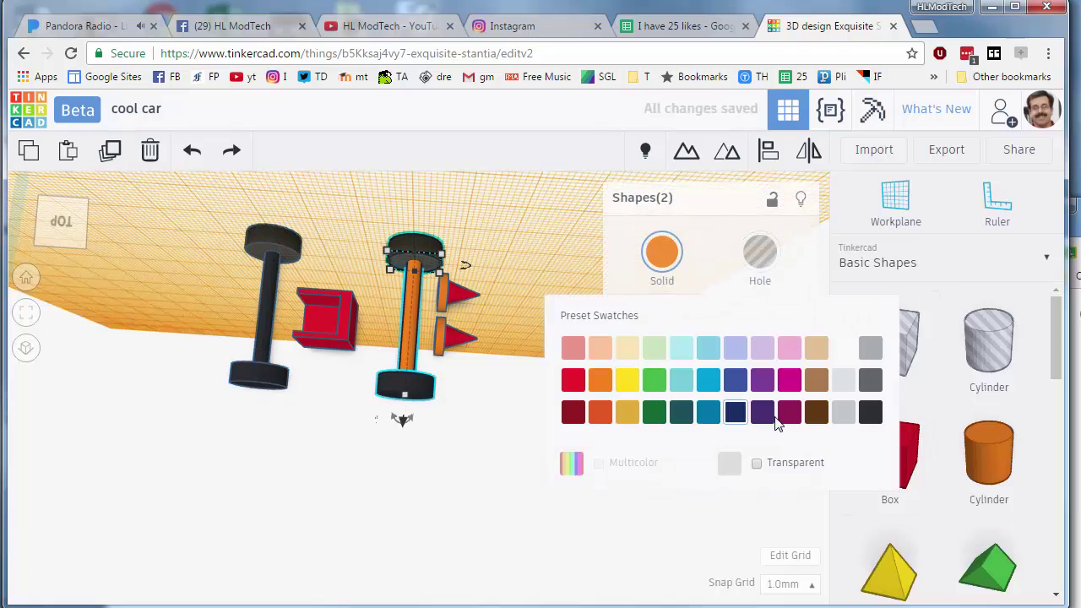
pyautogui.click(871, 414)
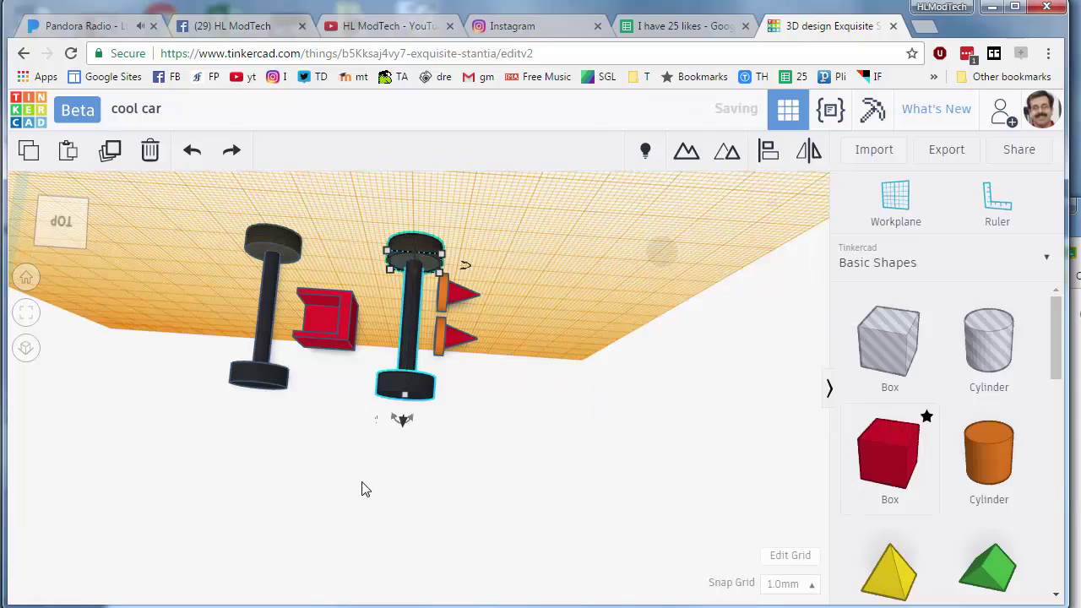
# - Show all hidden shapes to bring back the orange car body, and inspect the car from the side
pyautogui.click(643, 152)
pyautogui.moveTo(280, 486); pyautogui.dragTo(309, 314, button='right')
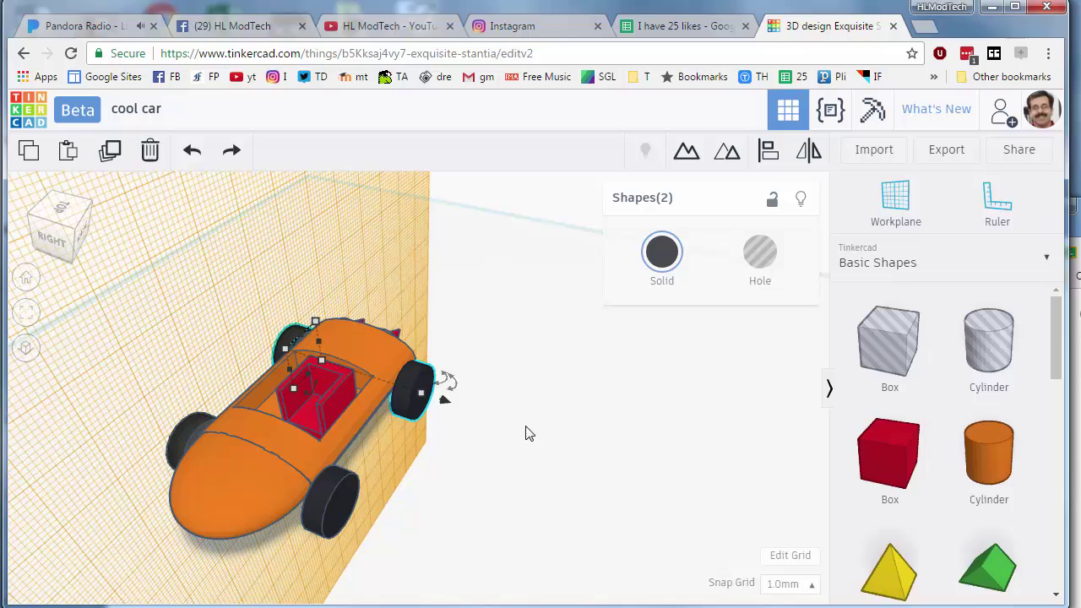
pyautogui.moveTo(418, 446); pyautogui.dragTo(292, 431, button='right')
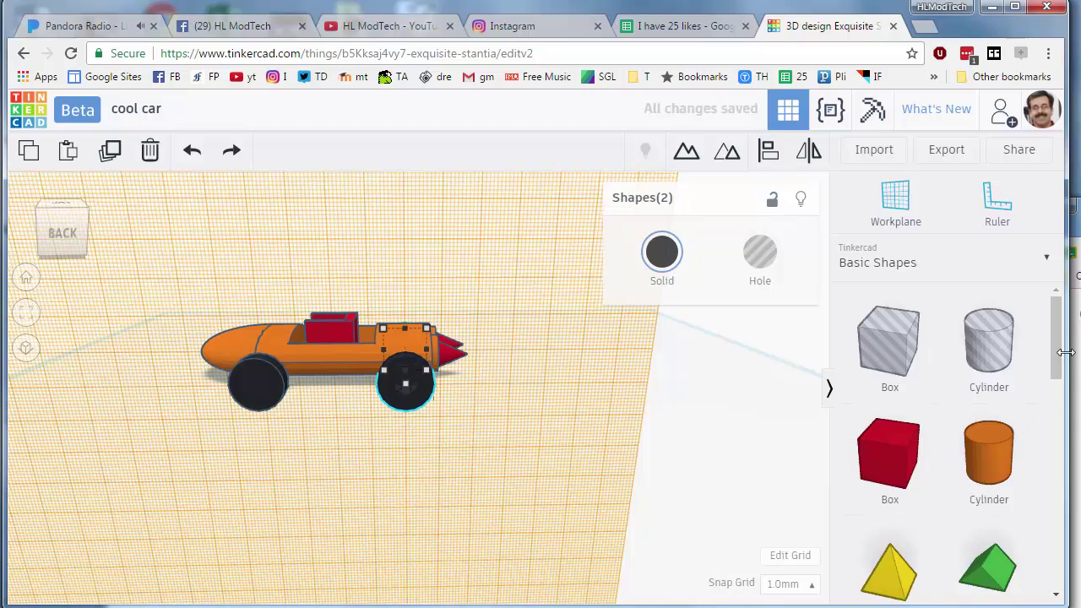
# - Find the Half Sphere among the basic shapes and place the workplane on the top surface of the red seat
pyautogui.moveTo(1057, 355); pyautogui.dragTo(1061, 439)
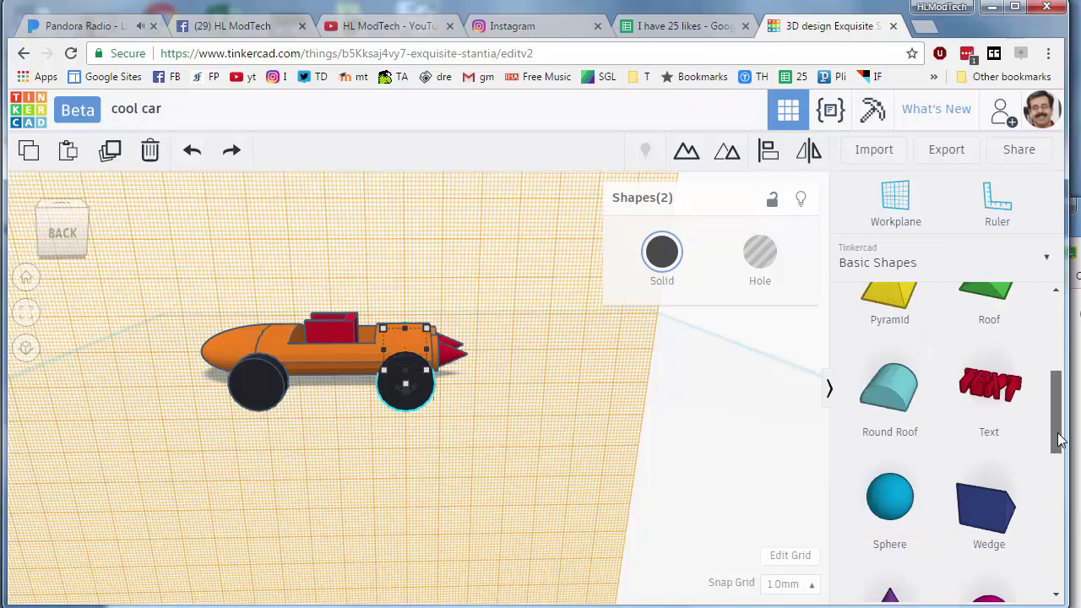
pyautogui.scroll(-2, 955, 442)
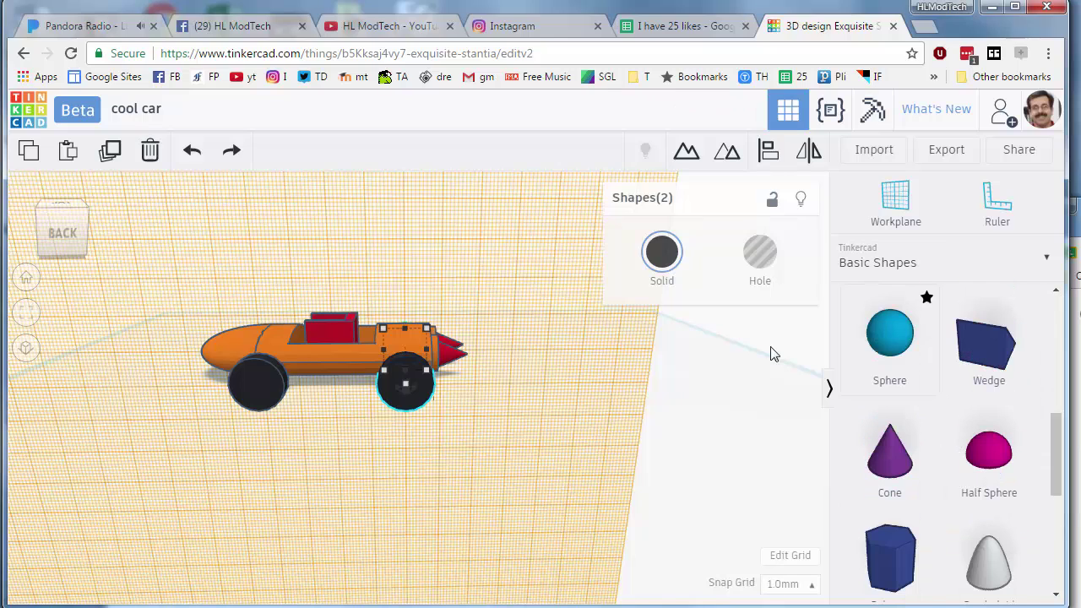
pyautogui.click(350, 316)
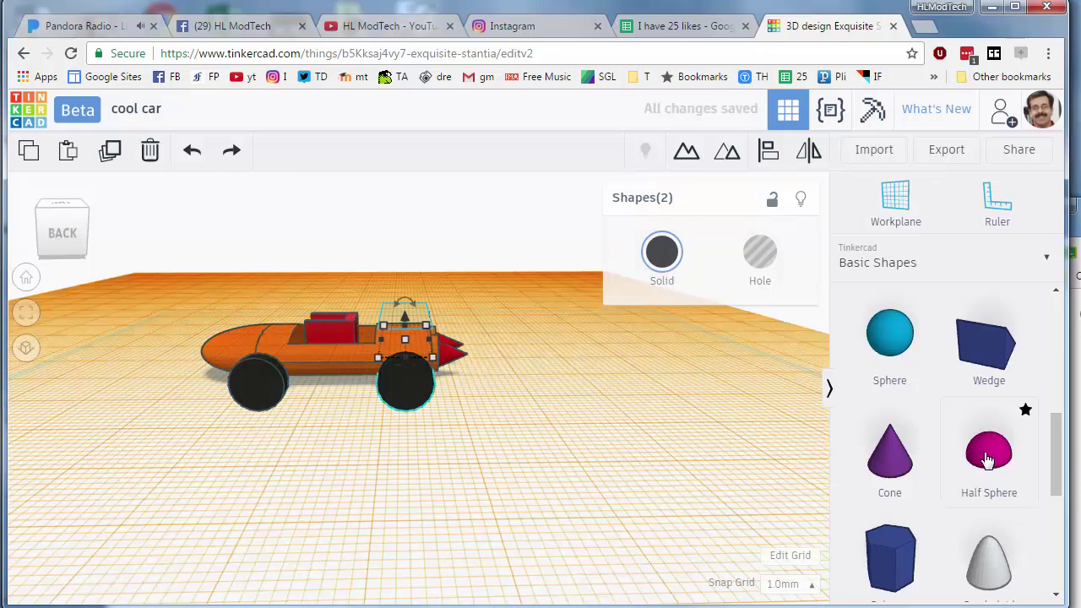
# - Place a Half Sphere on the workplane above the red seat and make it transparent
pyautogui.moveTo(988, 458); pyautogui.dragTo(345, 395)
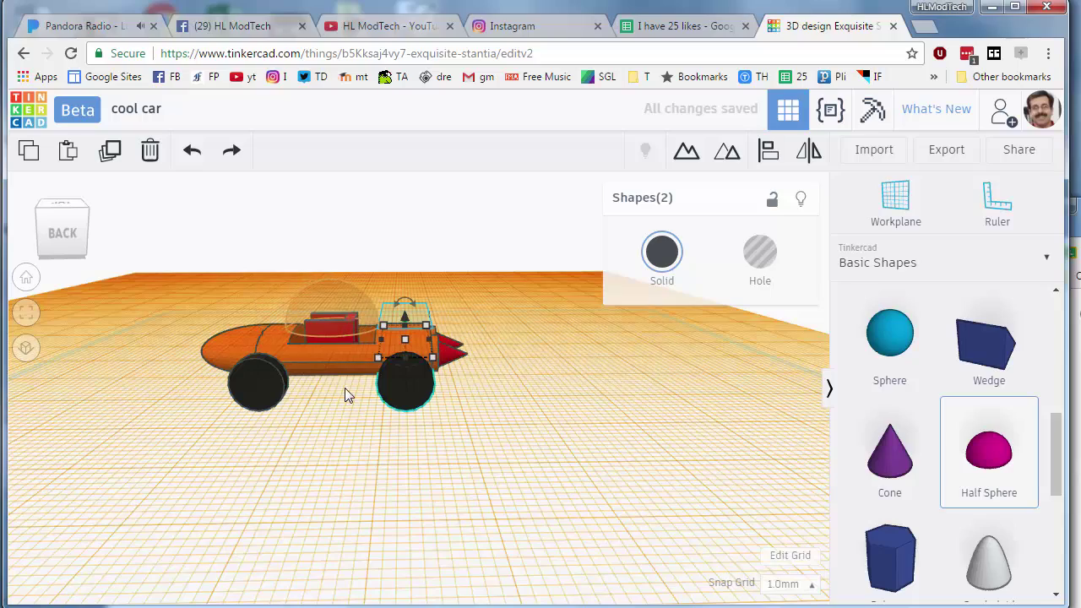
pyautogui.moveTo(408, 493); pyautogui.dragTo(473, 414, button='right')
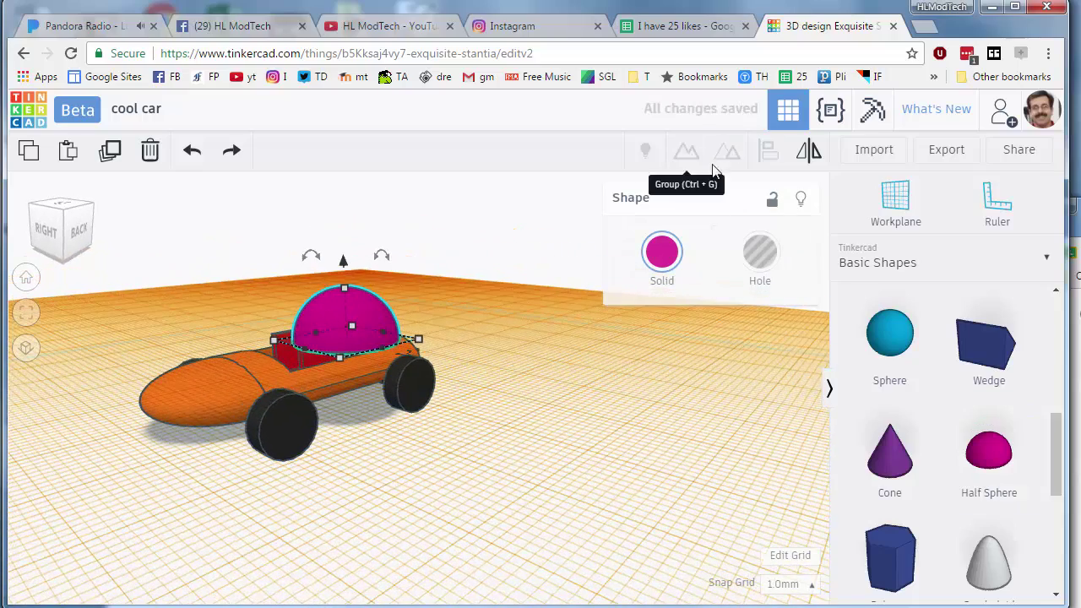
pyautogui.click(661, 257)
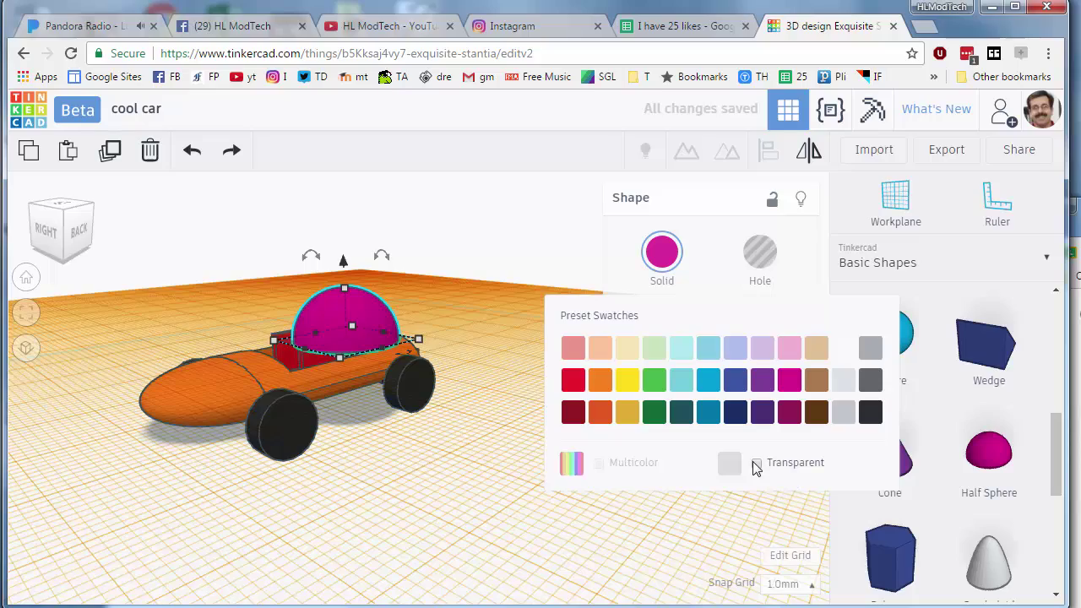
pyautogui.click(756, 463)
# - Move the transparent dome over the cockpit opening and stretch it to 32 mm along the car's length
pyautogui.moveTo(507, 503); pyautogui.dragTo(393, 446, button='right')
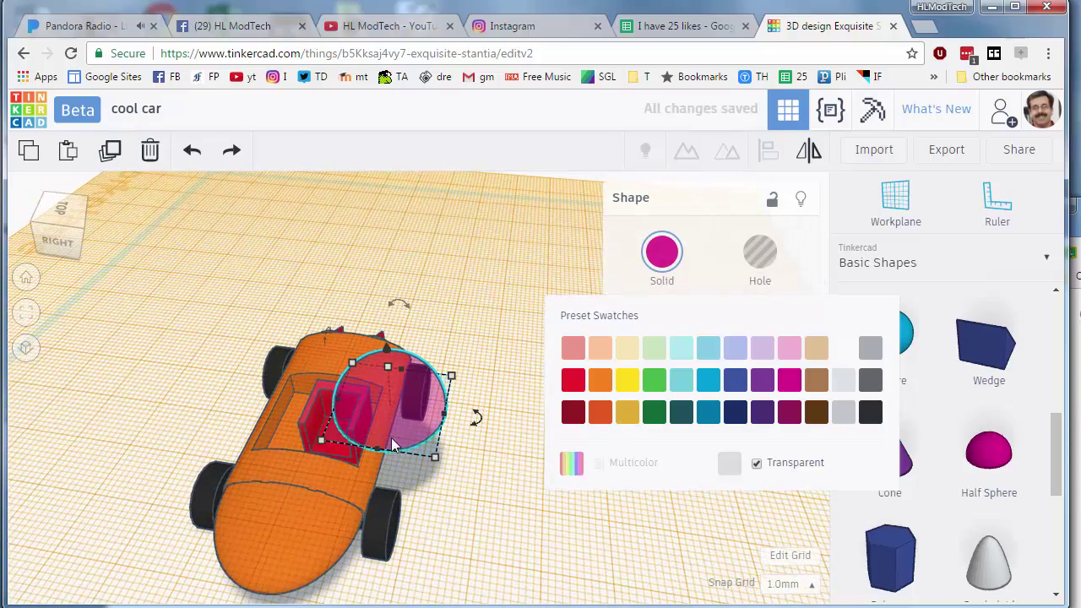
pyautogui.moveTo(393, 445); pyautogui.dragTo(314, 444)
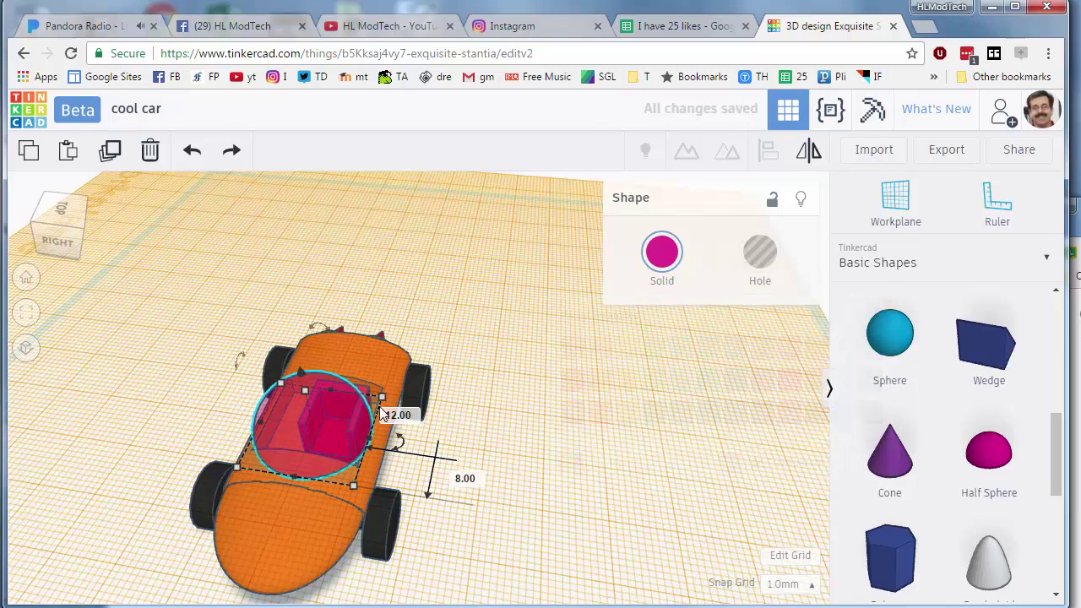
pyautogui.moveTo(331, 390); pyautogui.dragTo(343, 348)
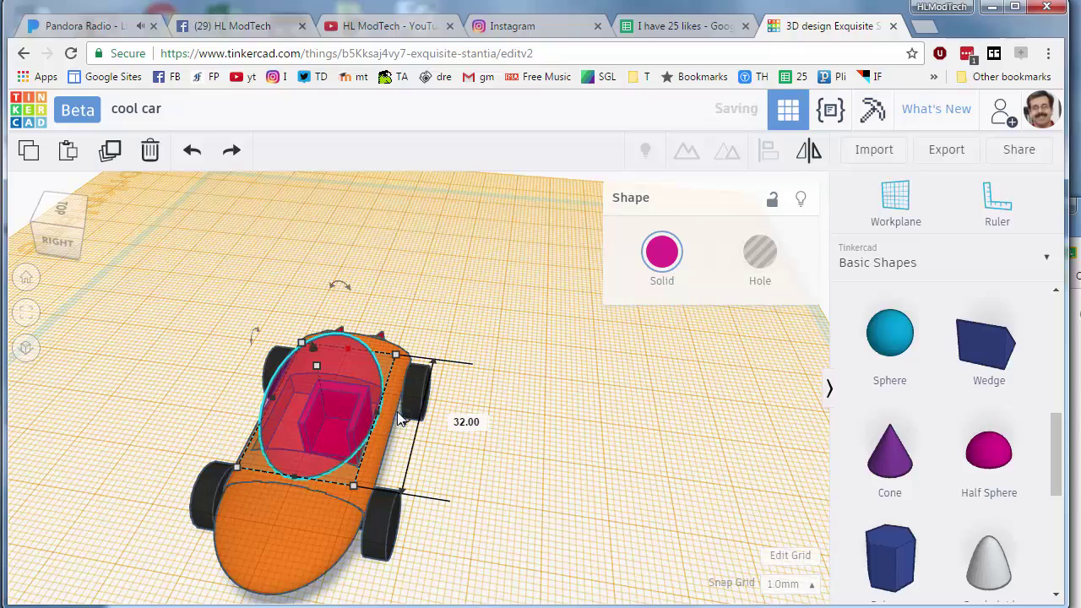
# - Widen the transparent dome to 25 mm across the cockpit and lower it 6 mm into the car body
pyautogui.moveTo(420, 454); pyautogui.dragTo(381, 414, button='right')
pyautogui.moveTo(360, 382)
pyautogui.mouseDown()
pyautogui.moveTo(378, 397)
pyautogui.moveTo(370, 386)
pyautogui.mouseUp()
pyautogui.moveTo(422, 444); pyautogui.dragTo(375, 420, button='right')
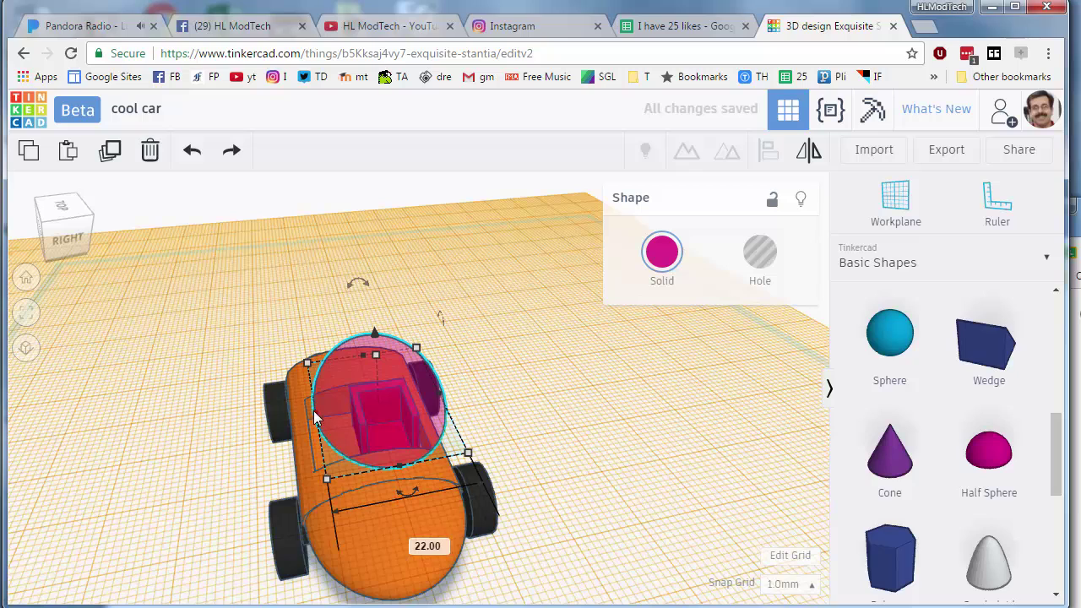
pyautogui.moveTo(309, 417); pyautogui.dragTo(297, 414)
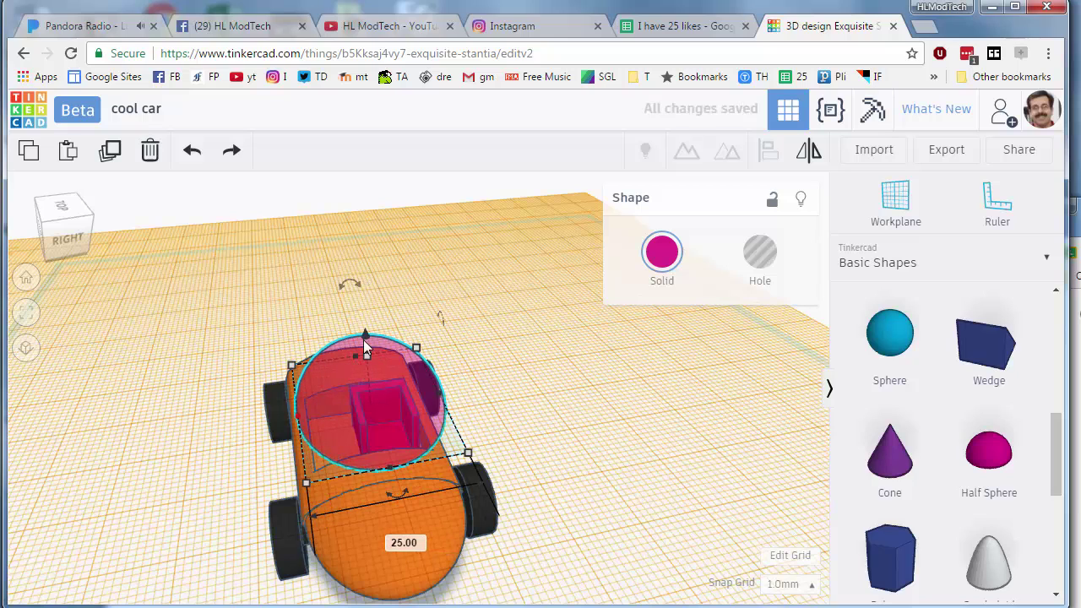
pyautogui.moveTo(363, 335); pyautogui.dragTo(360, 368)
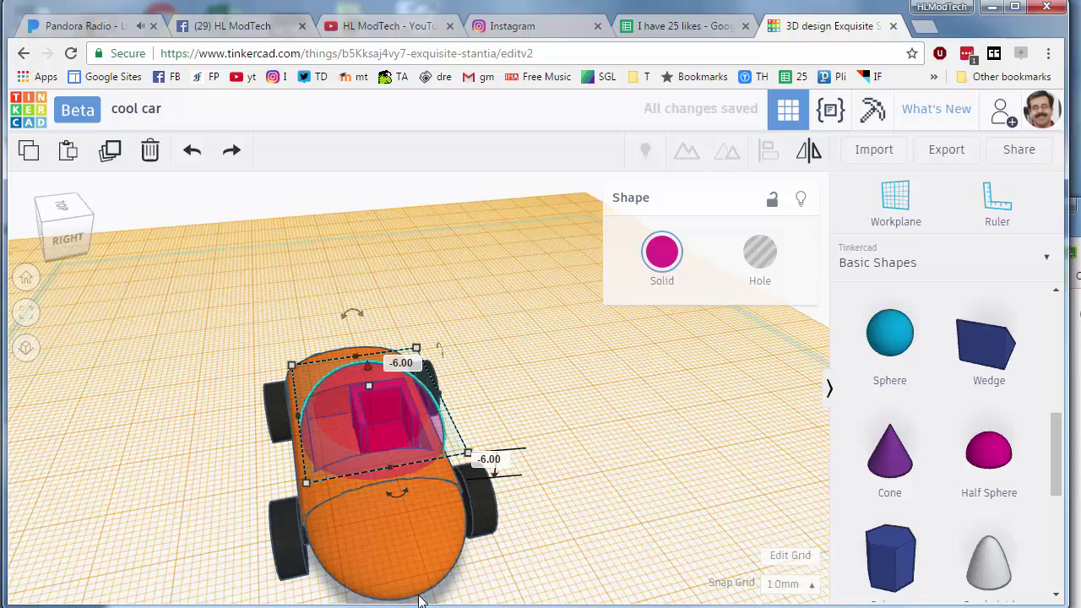
# - Align the transparent dome and the orange car body to their common centre across the car's width
pyautogui.moveTo(474, 585); pyautogui.dragTo(425, 533, button='right')
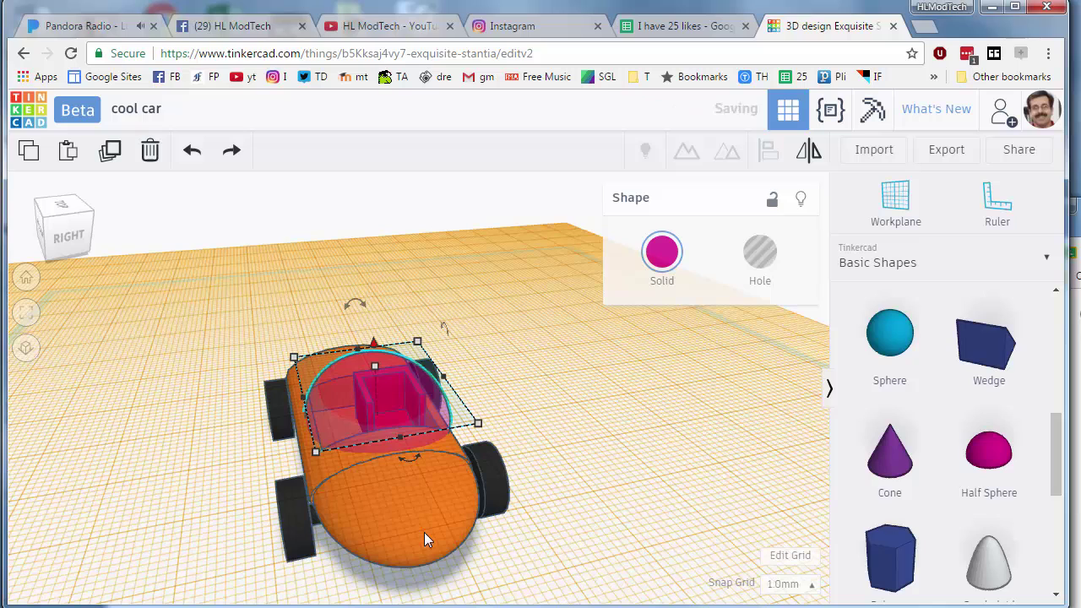
pyautogui.keyDown('shift'); pyautogui.click(424, 534); pyautogui.keyUp('shift')
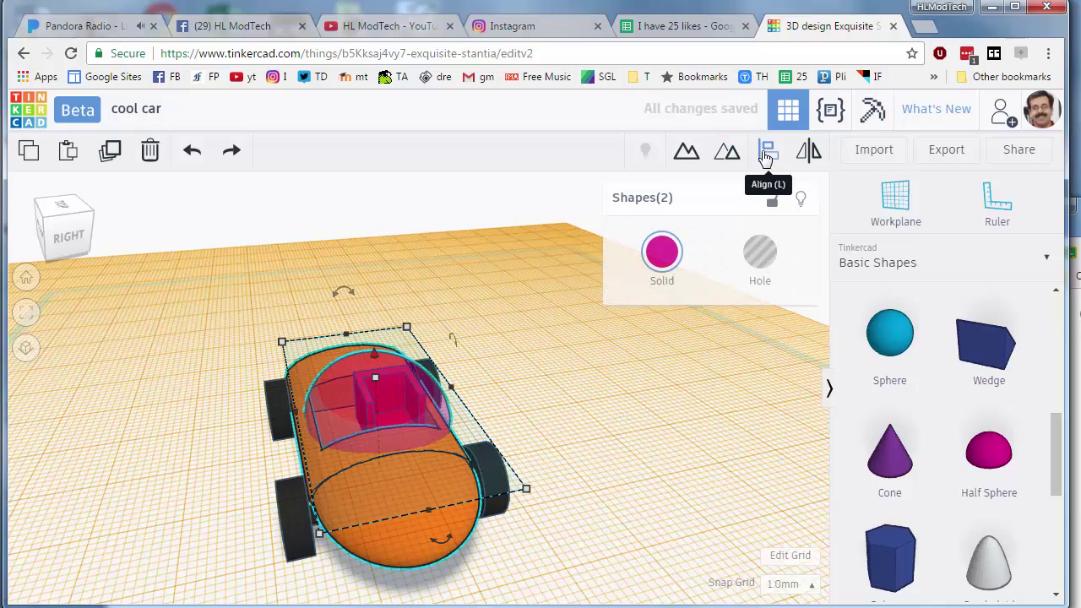
pyautogui.click(768, 152)
pyautogui.click(441, 537)
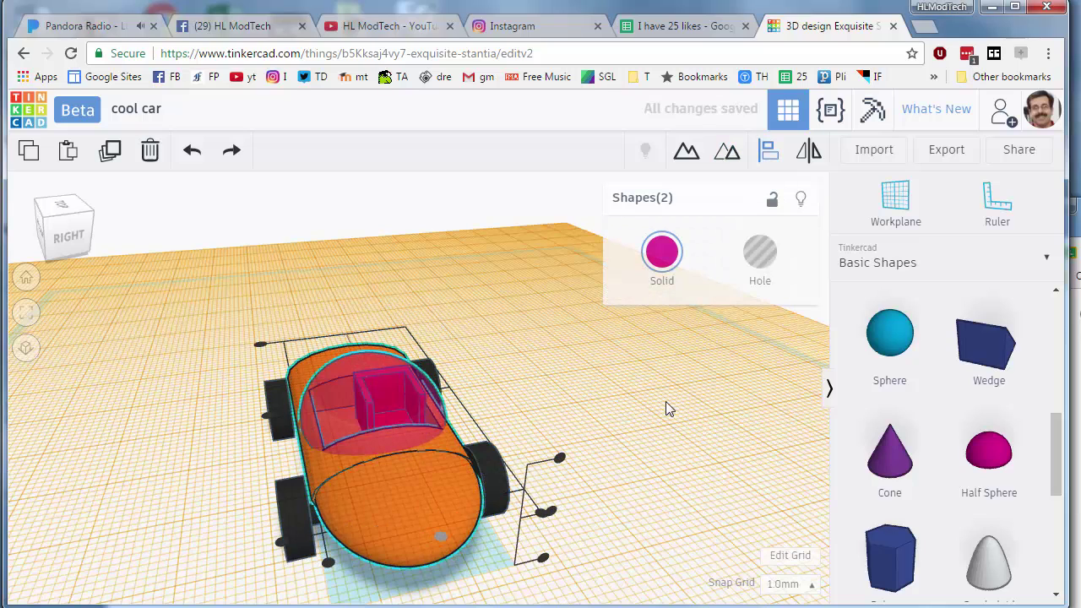
pyautogui.click(692, 418)
# - Nudge the front and rear wheel assemblies sideways so both sit centred under the car body
pyautogui.moveTo(691, 418); pyautogui.dragTo(441, 512, button='right')
pyautogui.click(425, 523)
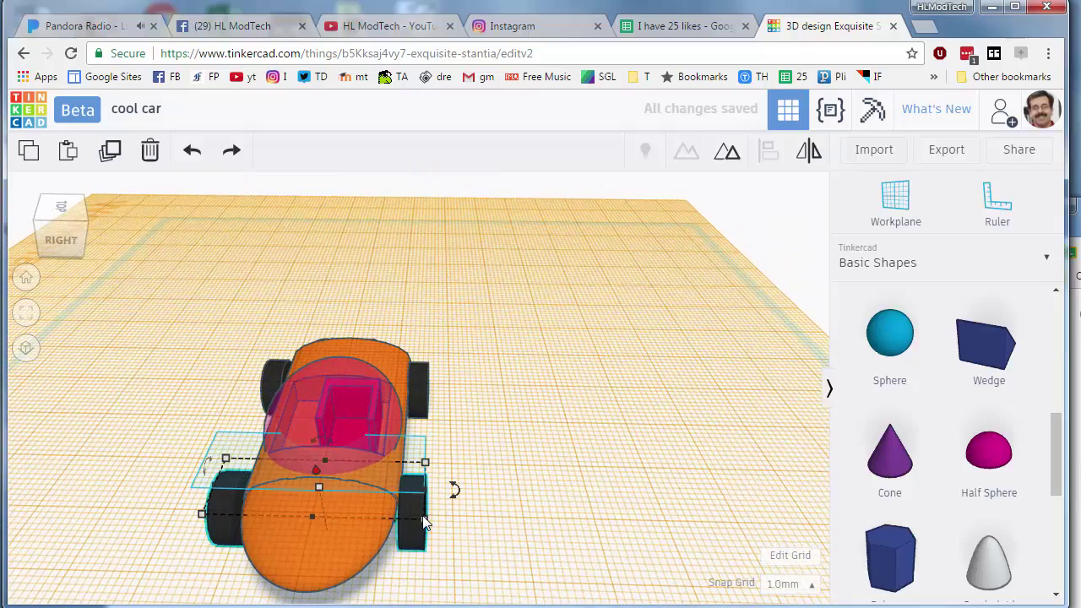
pyautogui.press('Right')
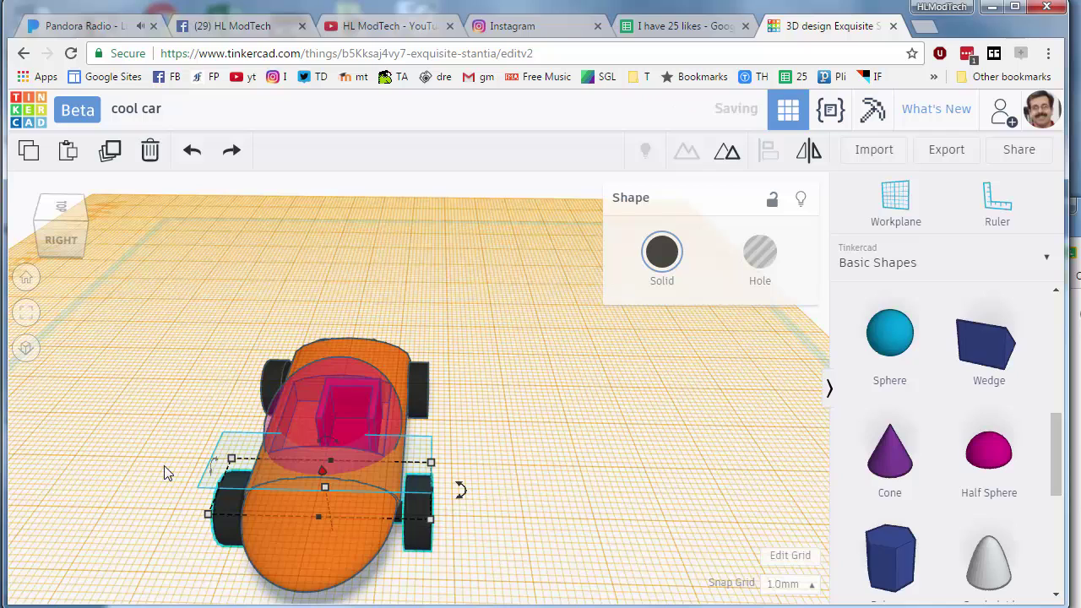
pyautogui.click(422, 381)
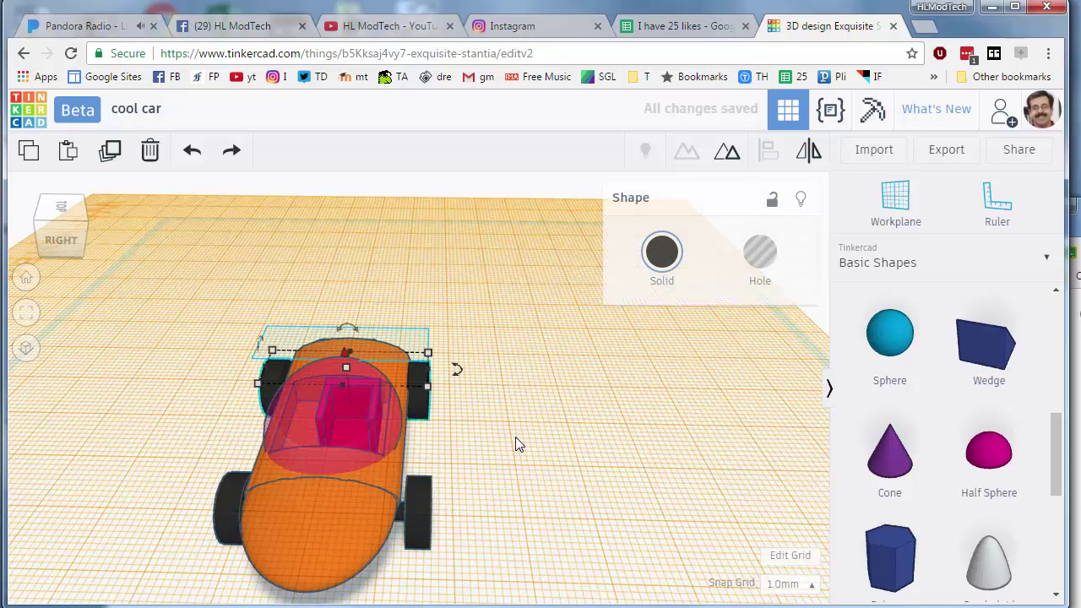
pyautogui.press('Right')
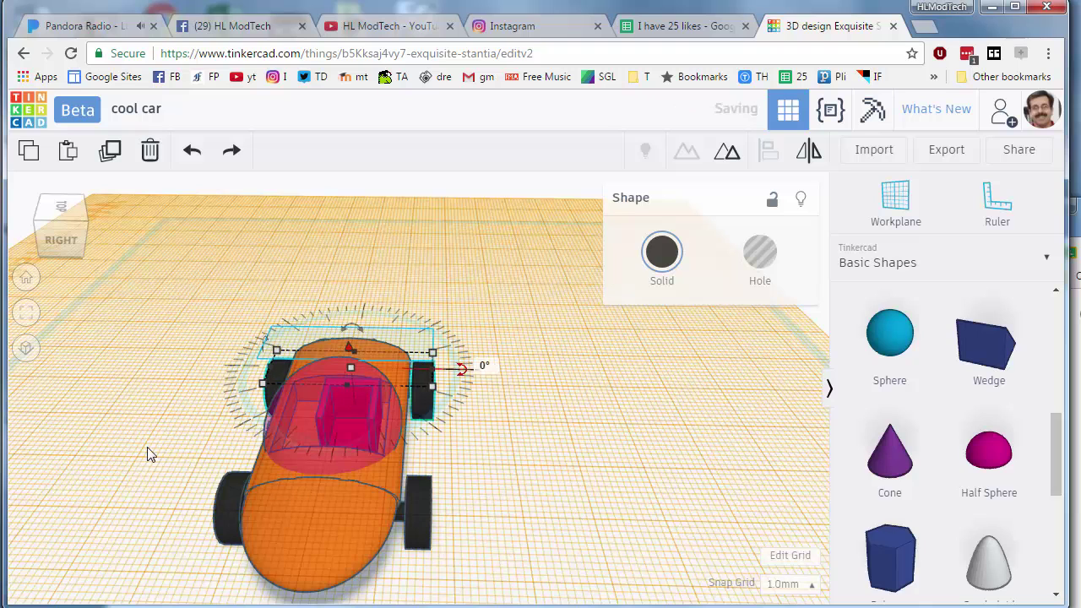
pyautogui.moveTo(150, 451); pyautogui.dragTo(389, 408, button='right')
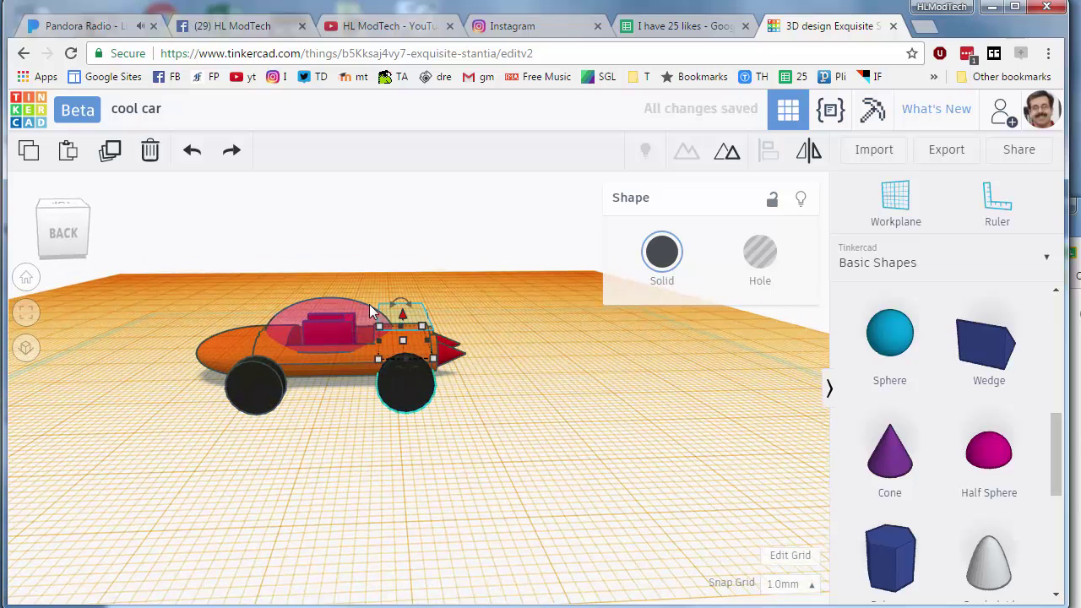
pyautogui.press('Escape')
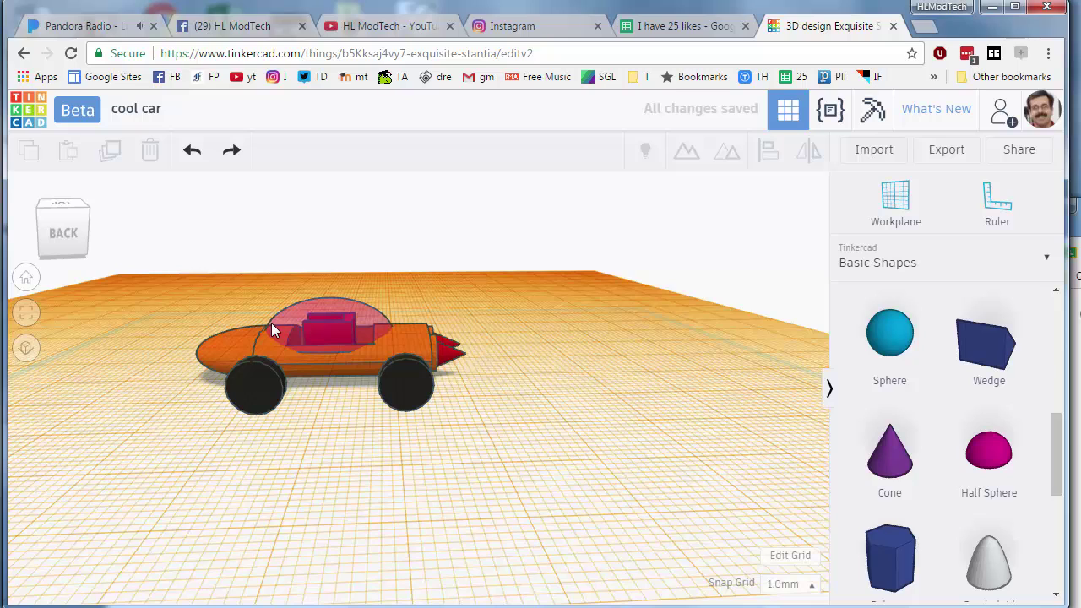
# - Hide the orange car body and the red seat so the dome can be edited alone
pyautogui.click(411, 346)
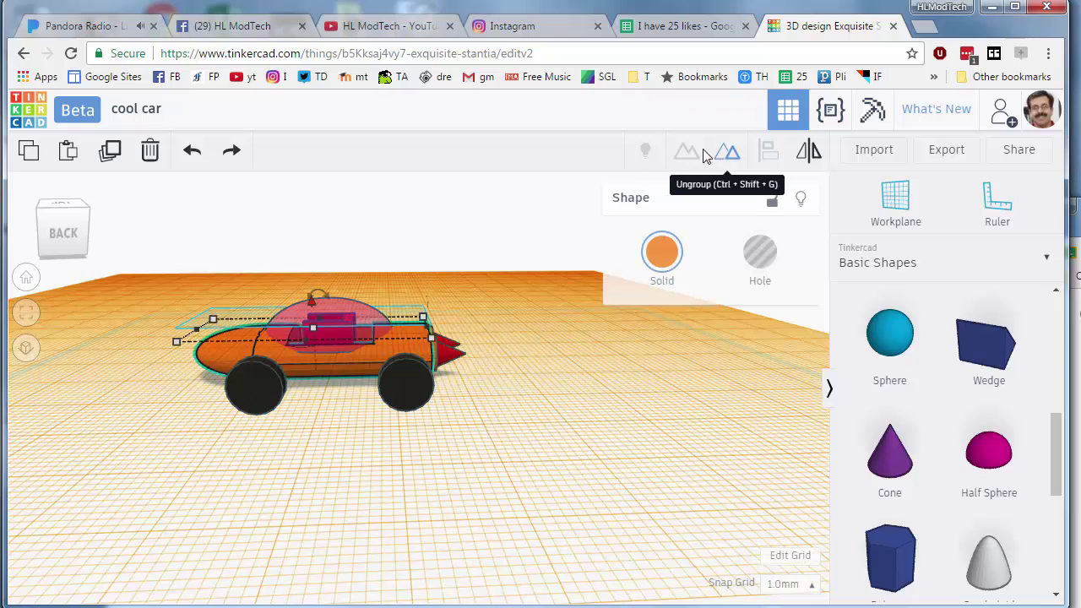
pyautogui.click(799, 200)
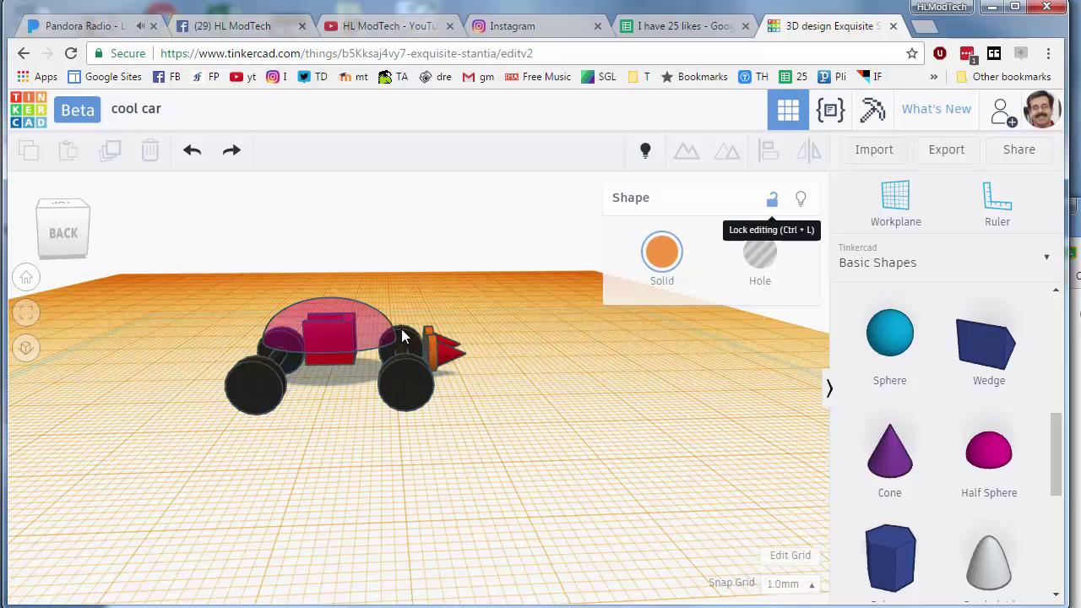
pyautogui.click(347, 359)
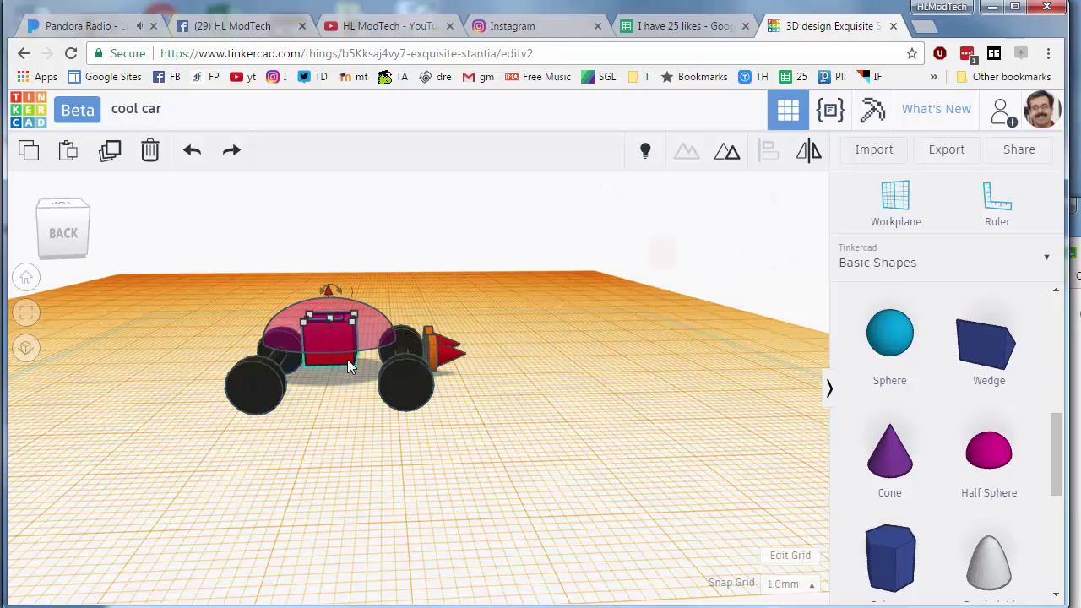
pyautogui.click(804, 203)
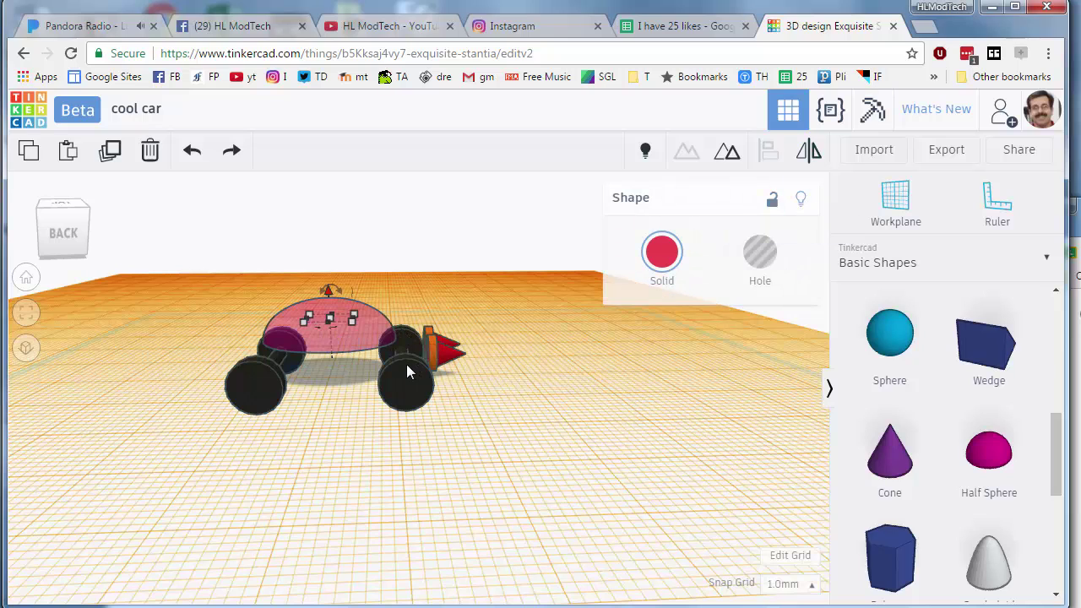
# - Duplicate the transparent dome in place and colour the copy green
pyautogui.click(356, 337)
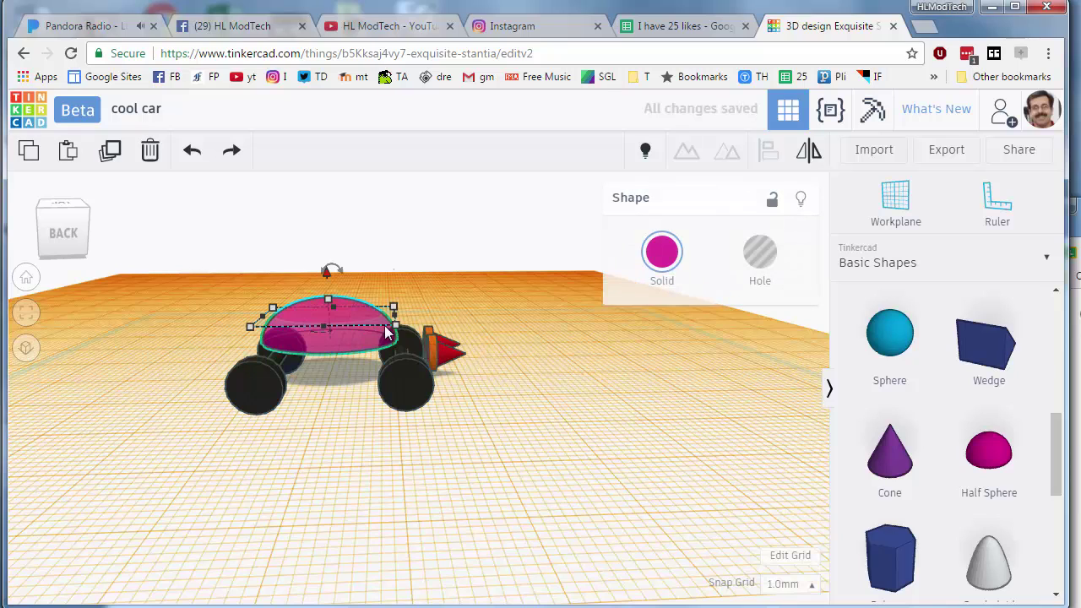
pyautogui.click(663, 291)
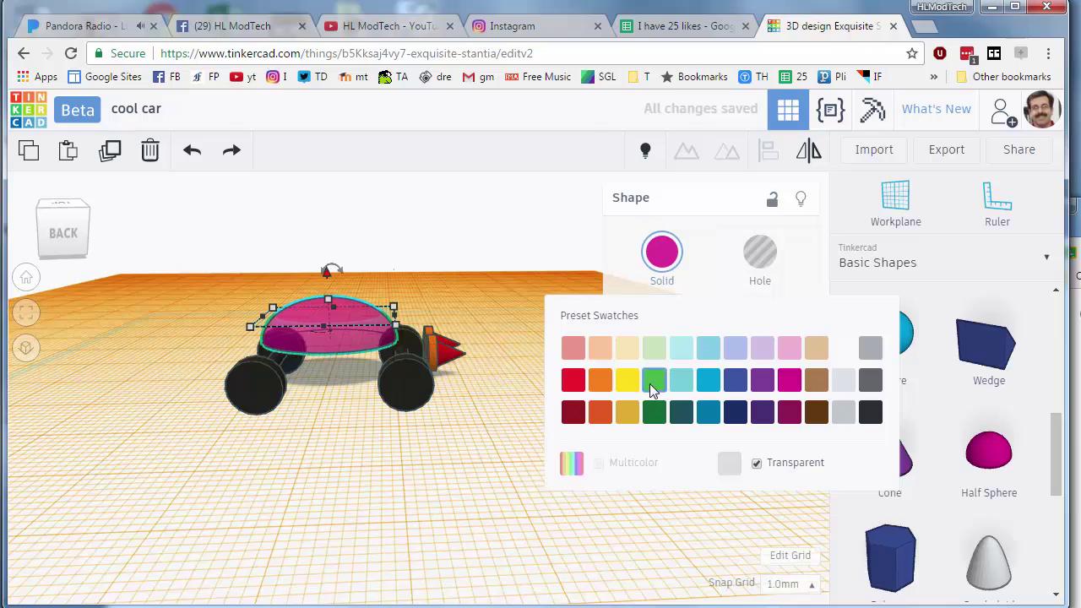
pyautogui.click(649, 384)
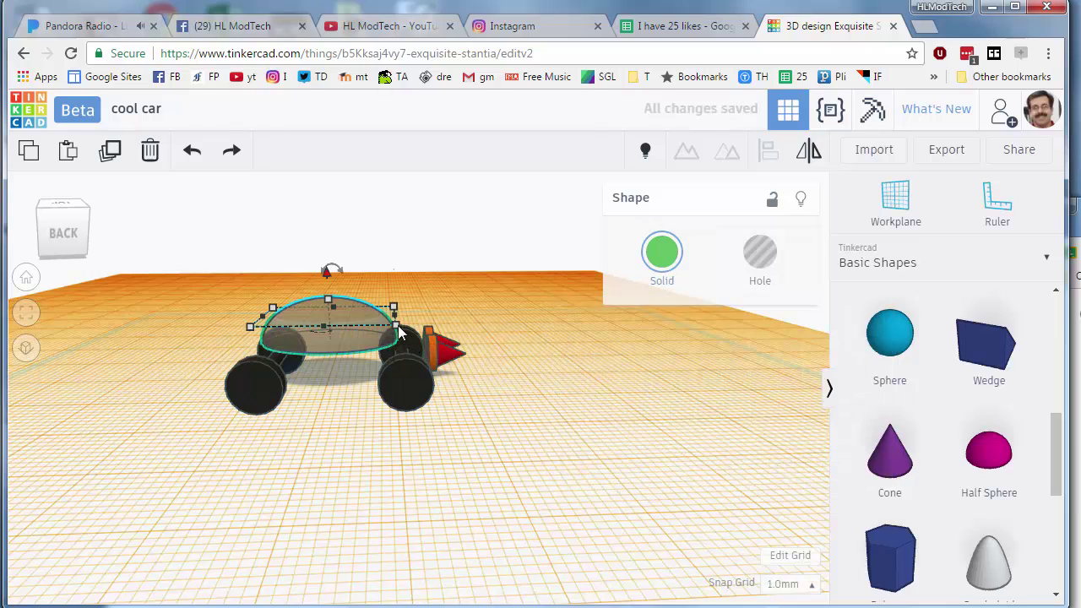
# - Resize the green dome copy to 30 mm long and 23 mm wide
pyautogui.moveTo(399, 332)
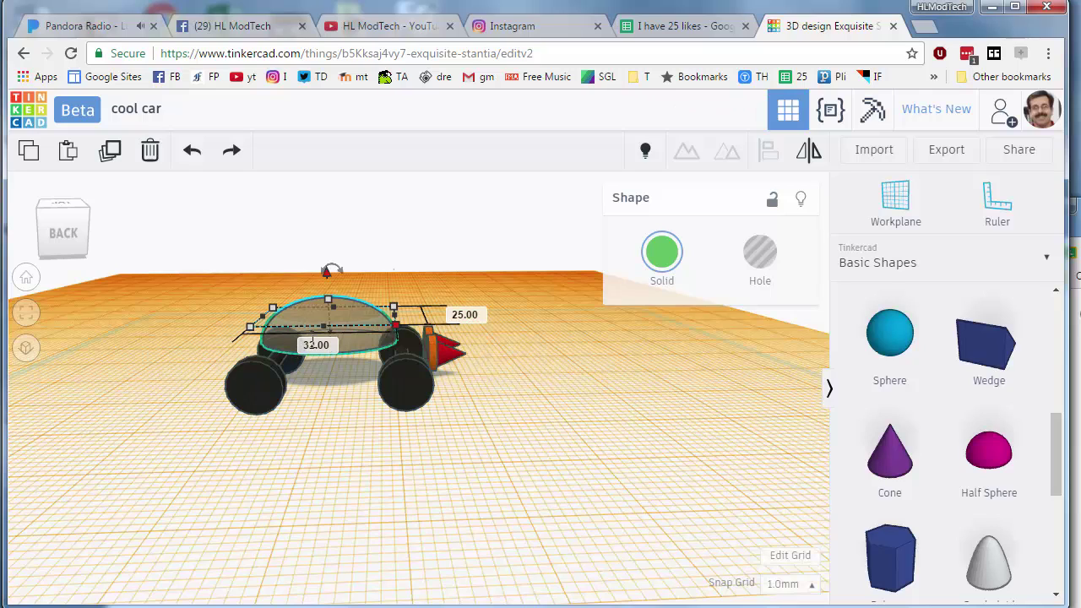
pyautogui.click(313, 343)
pyautogui.write('30')
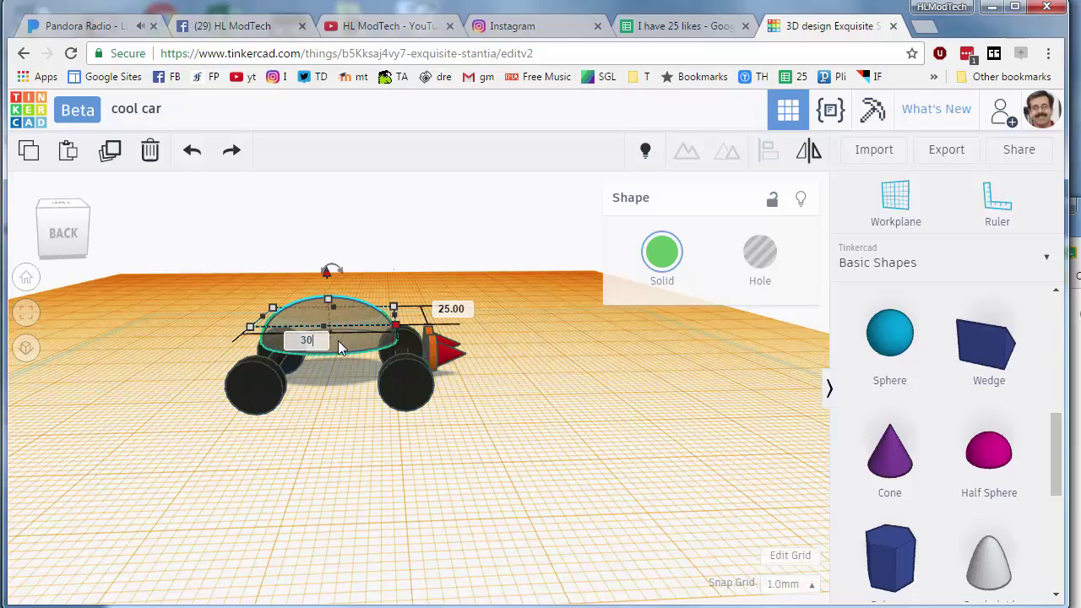
pyautogui.press('Return')
pyautogui.click(445, 309)
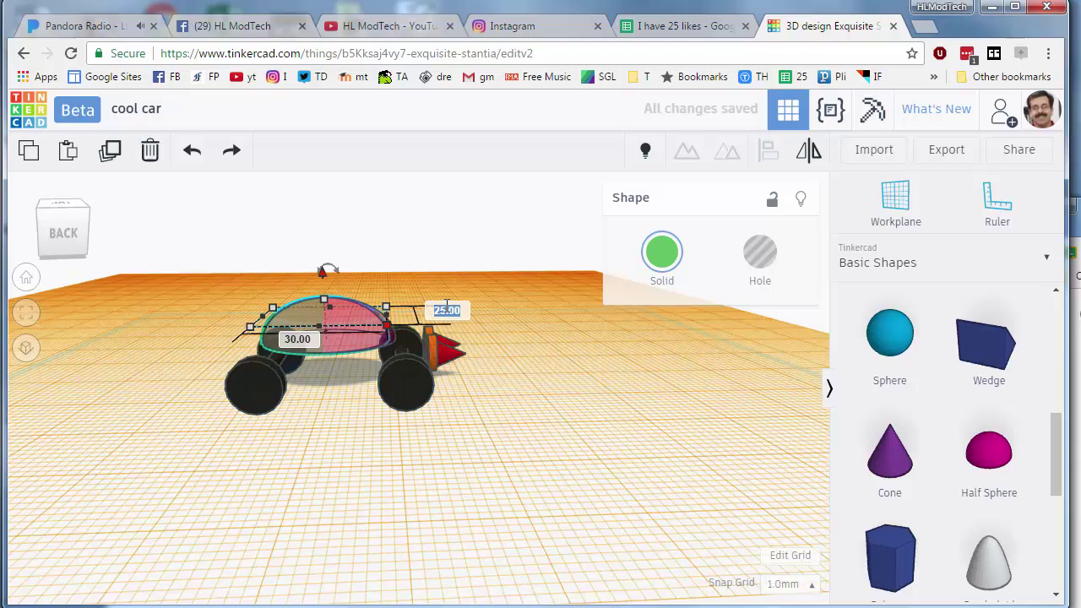
pyautogui.write('23')
pyautogui.press('Return')
# - Select the green and pink domes together and hide them
pyautogui.moveTo(325, 445); pyautogui.dragTo(401, 537, button='right')
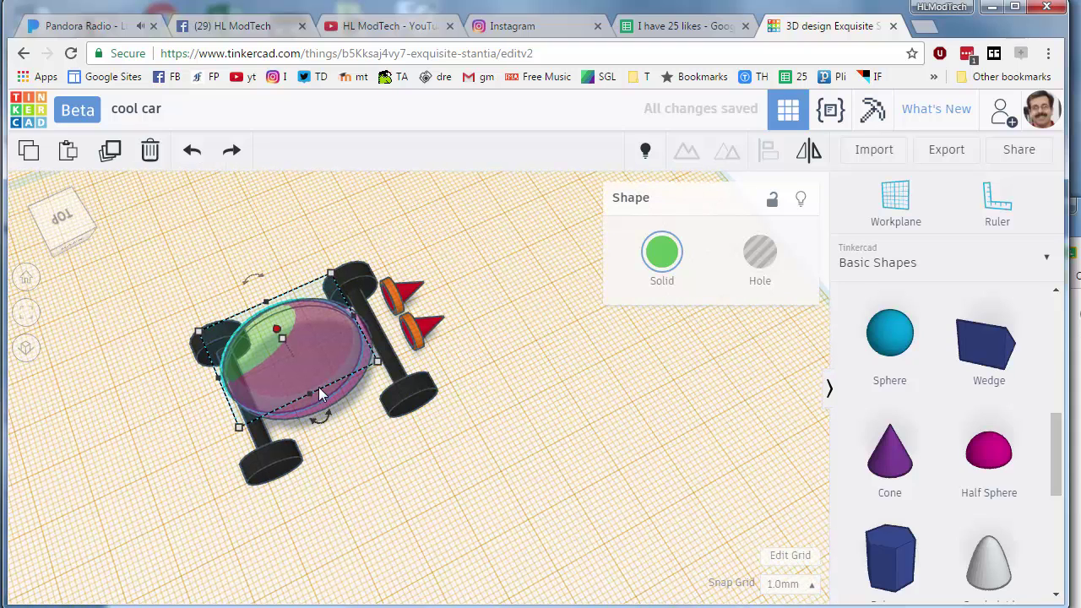
pyautogui.keyDown('shift'); pyautogui.click(316, 386); pyautogui.keyUp('shift')
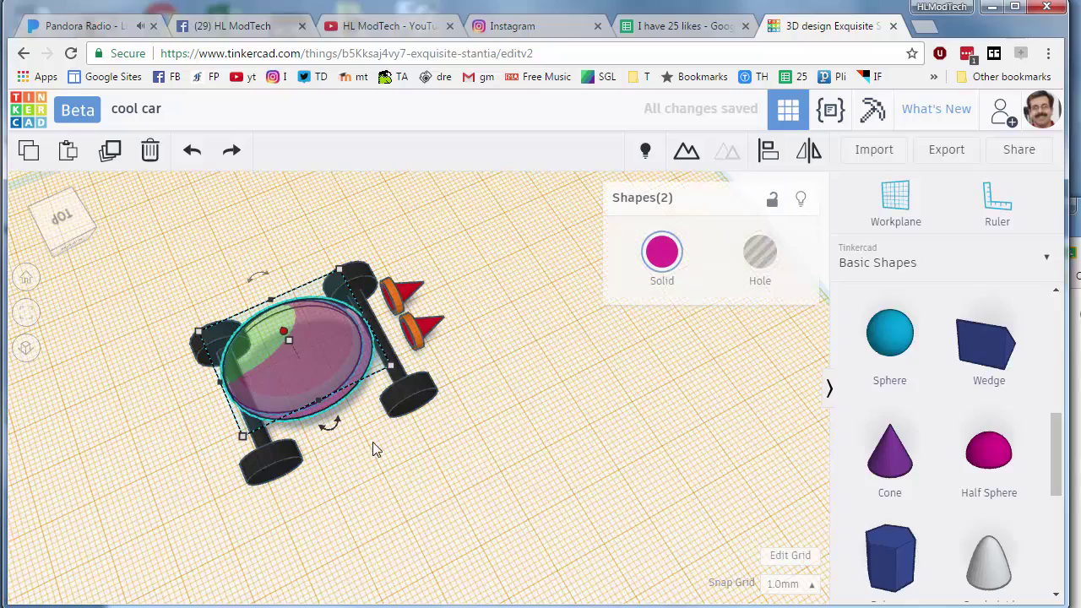
pyautogui.moveTo(359, 444); pyautogui.dragTo(331, 397, button='right')
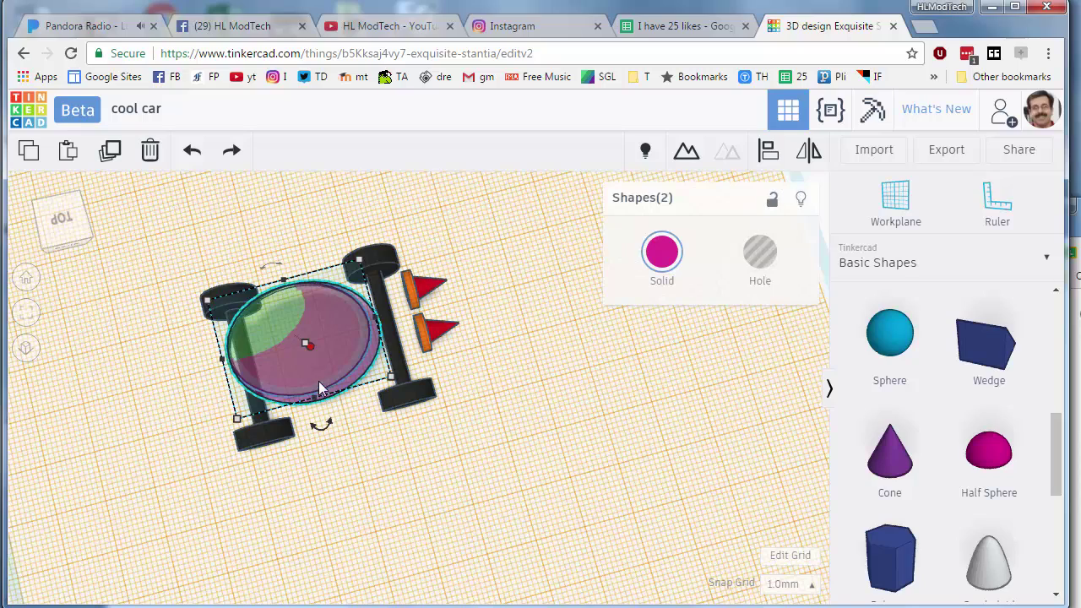
pyautogui.moveTo(319, 382); pyautogui.dragTo(355, 369, button='right')
pyautogui.hotkey('ctrl', 'g')
pyautogui.click(332, 343)
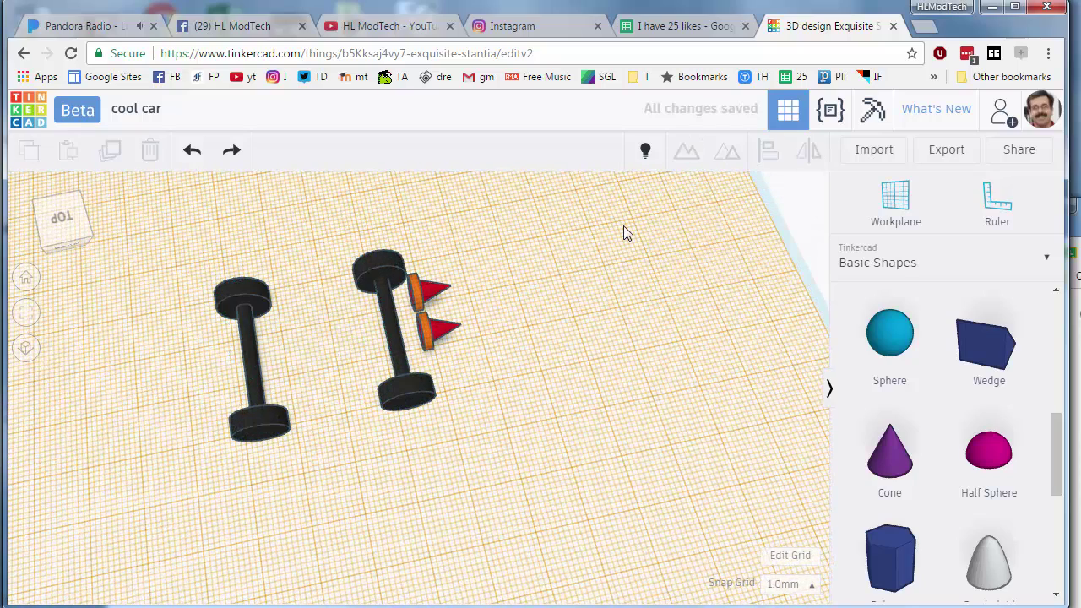
# - Show all hidden shapes and hide only the orange car body again
pyautogui.click(644, 151)
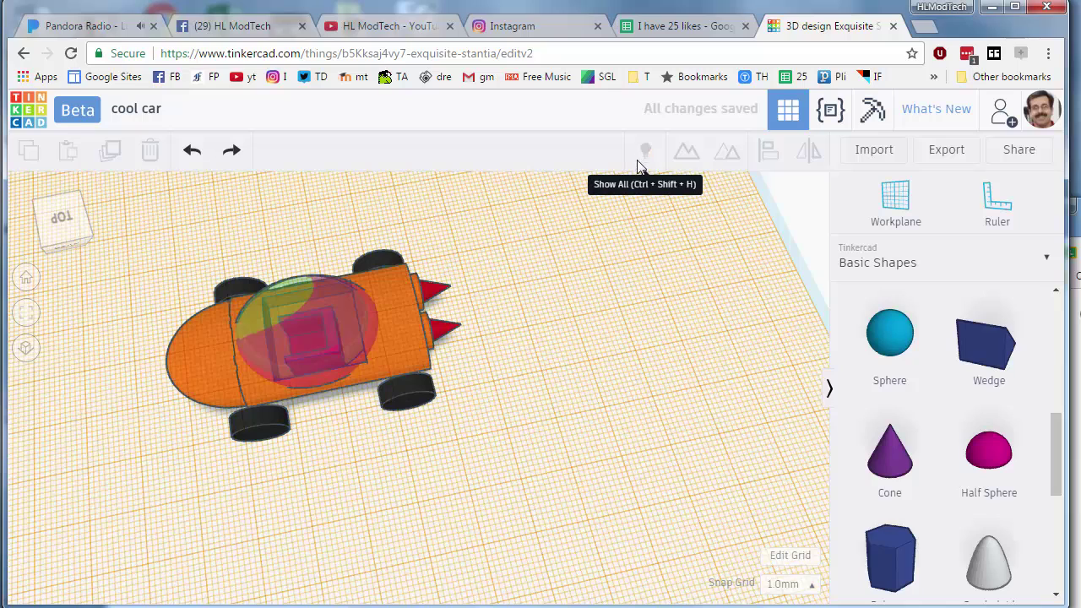
pyautogui.click(197, 375)
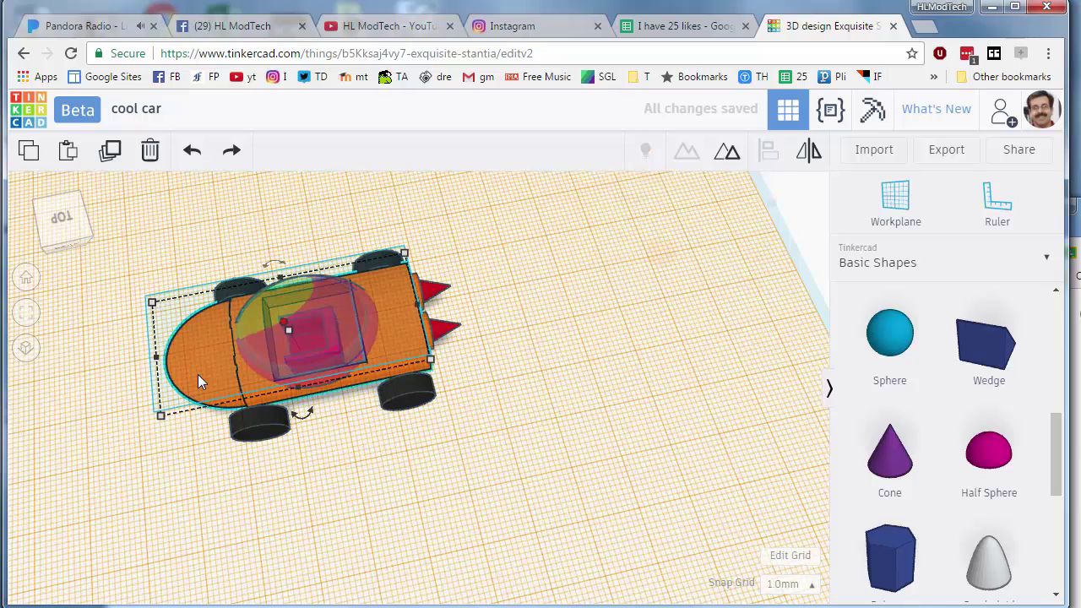
pyautogui.click(801, 201)
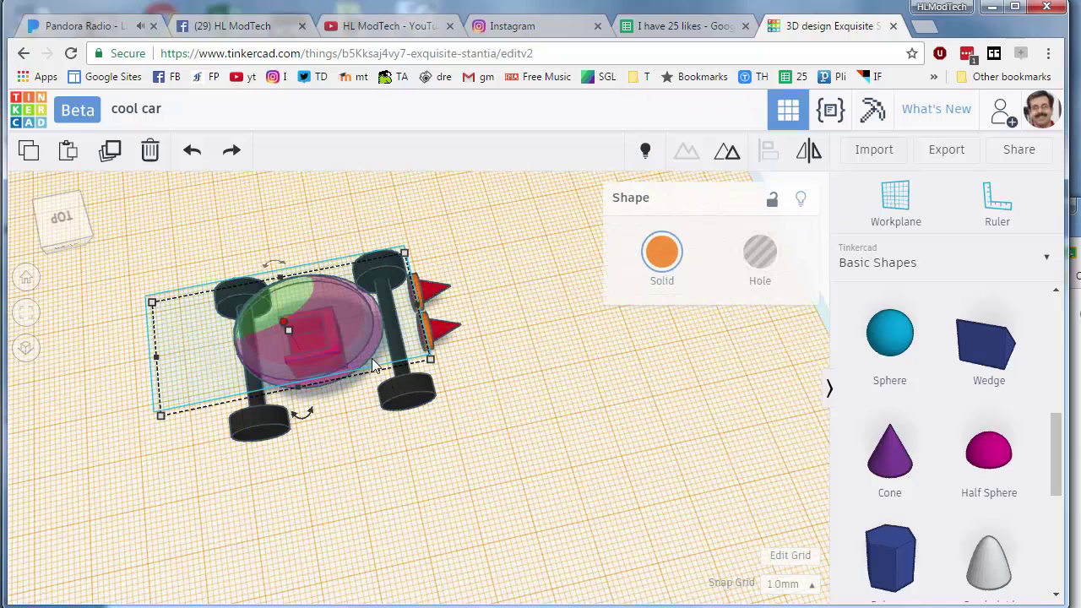
# - Turn the green dome into a hole and centre it on the pink dome in both horizontal directions
pyautogui.click(288, 300)
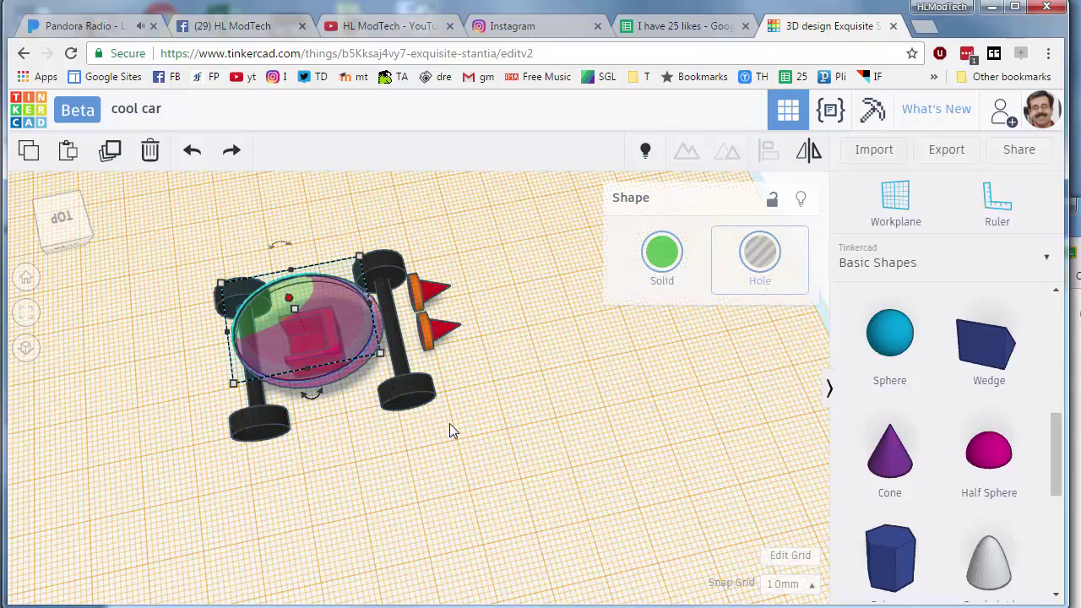
pyautogui.keyDown('shift'); pyautogui.click(354, 366); pyautogui.keyUp('shift')
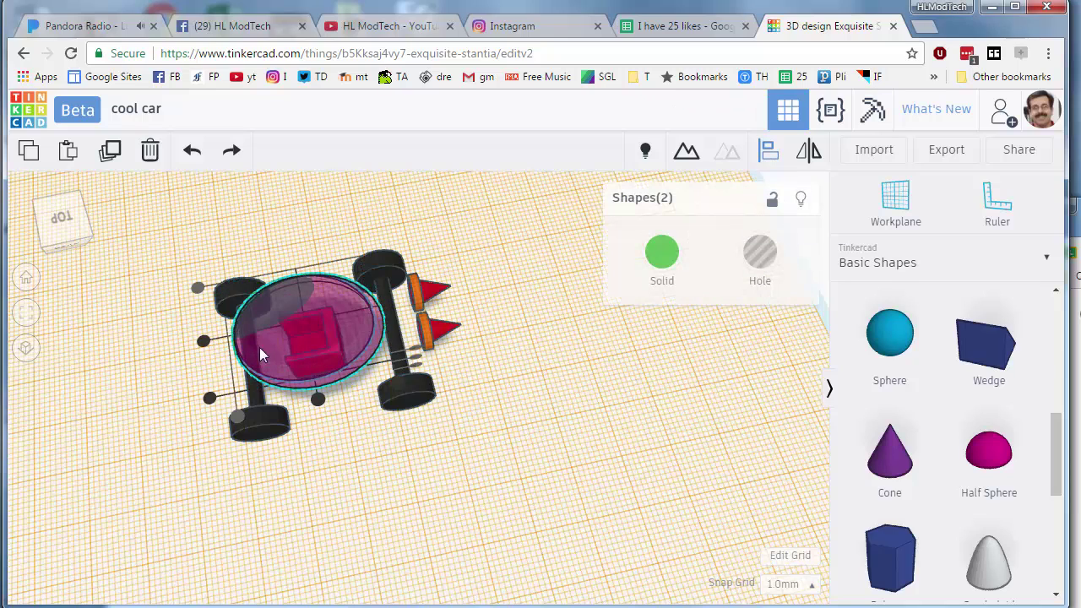
pyautogui.click(207, 342)
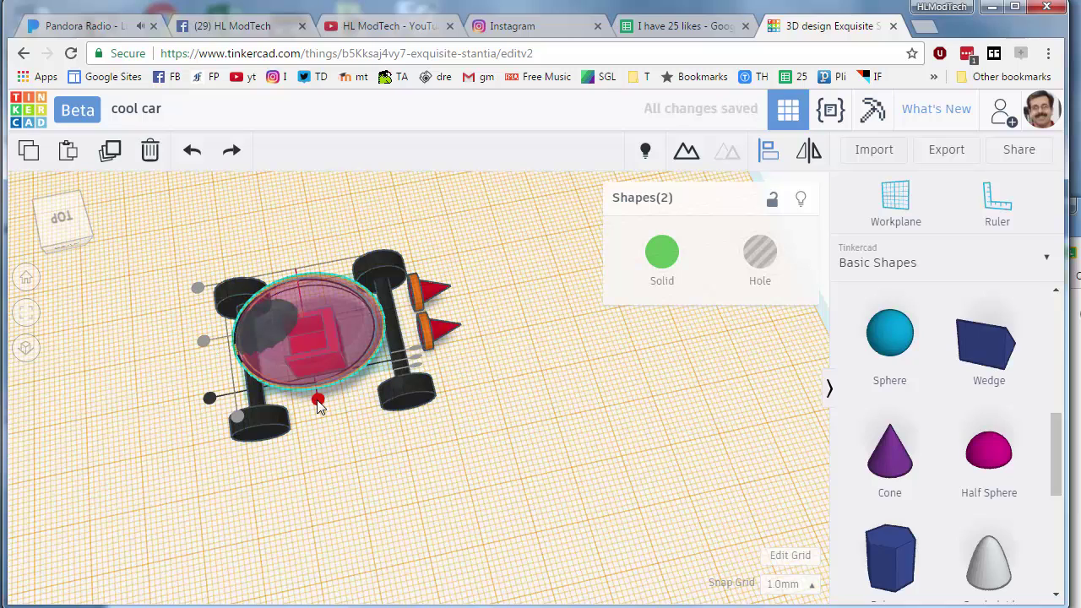
pyautogui.click(317, 401)
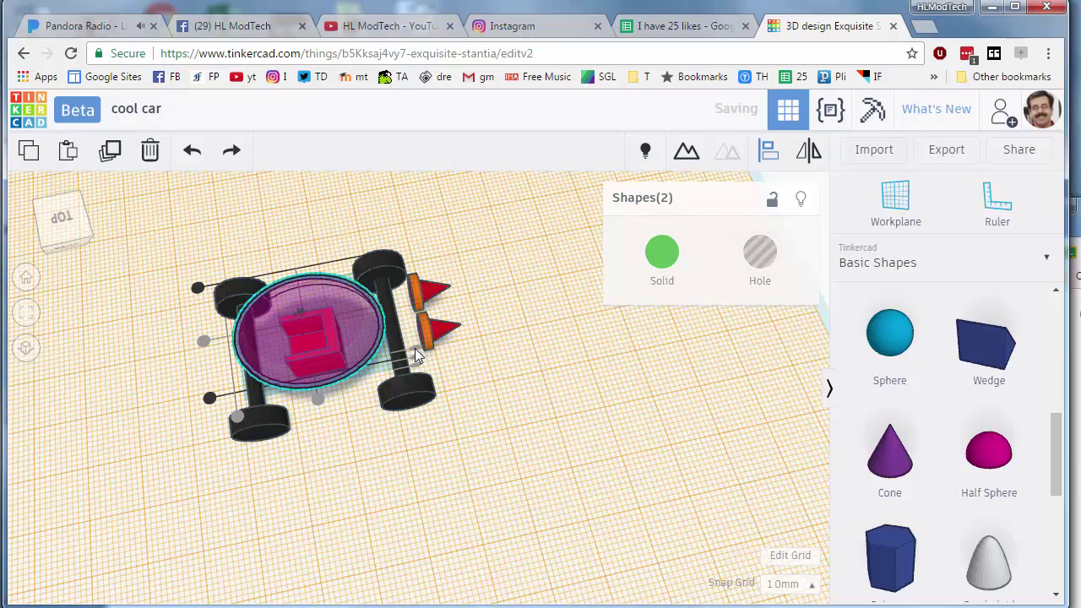
# - Set the height of the inner hole dome to 9 mm, leaving its base in place
pyautogui.moveTo(321, 422); pyautogui.dragTo(322, 376, button='right')
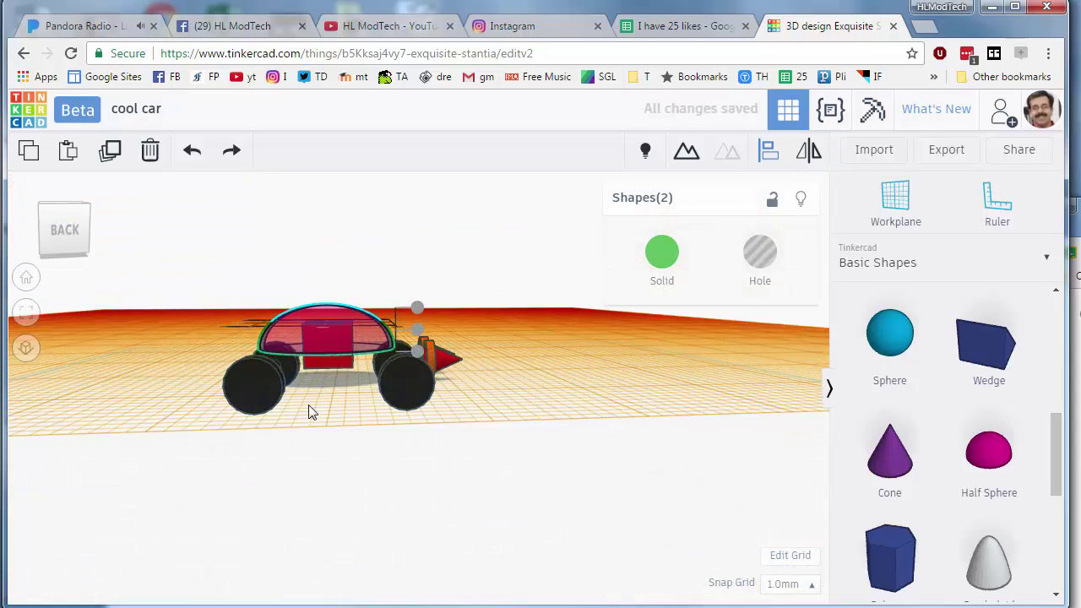
pyautogui.scroll(6, 342, 382)
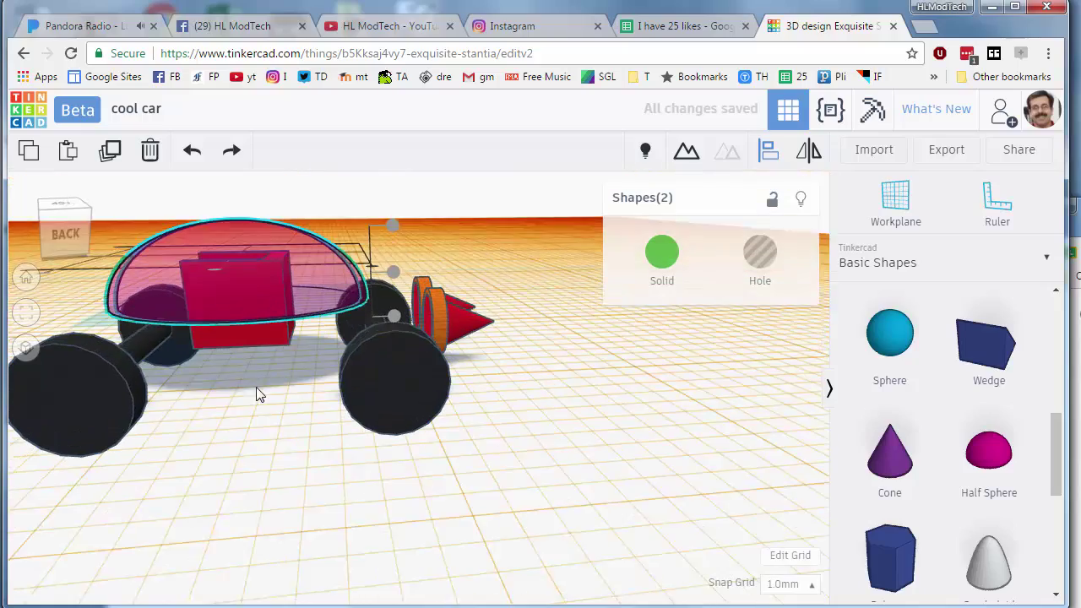
pyautogui.click(282, 291)
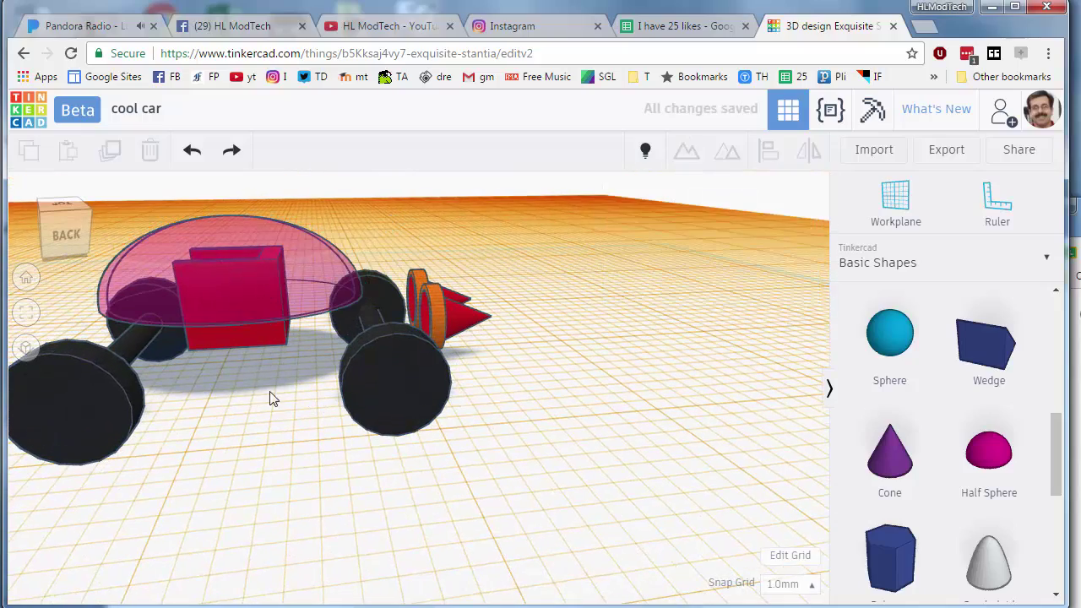
pyautogui.moveTo(269, 392); pyautogui.dragTo(297, 355, button='right')
pyautogui.click(296, 356)
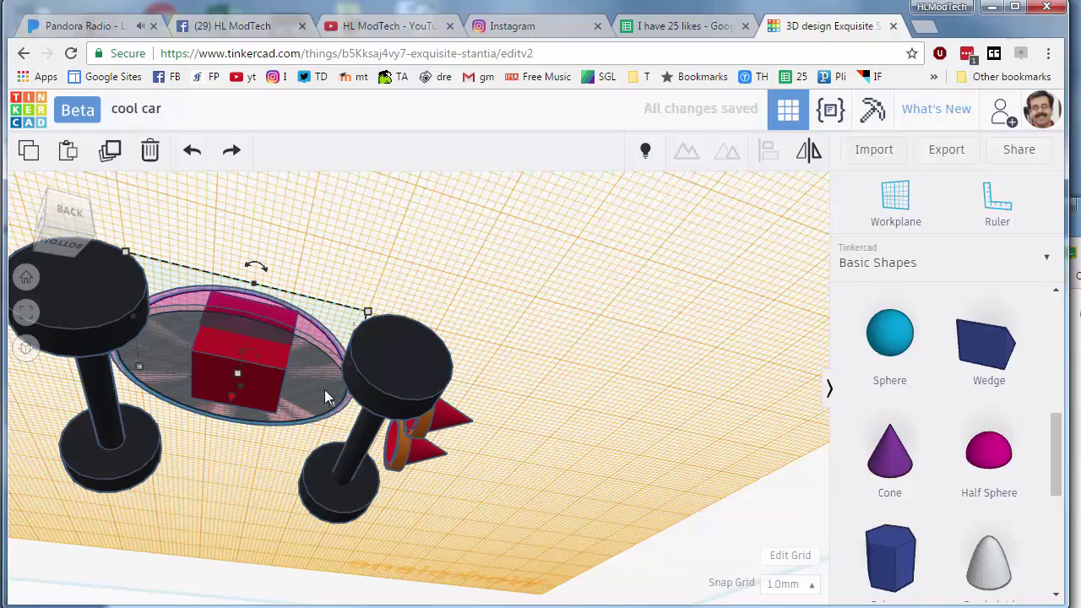
pyautogui.moveTo(263, 520); pyautogui.dragTo(286, 286, button='right')
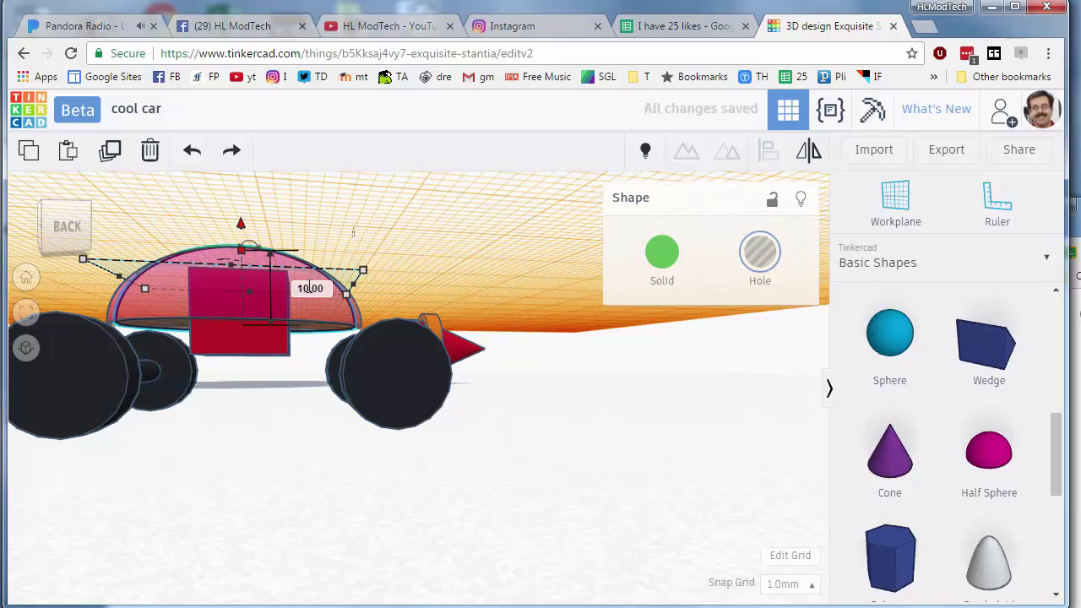
pyautogui.click(308, 288)
pyautogui.write('9')
pyautogui.press('Return')
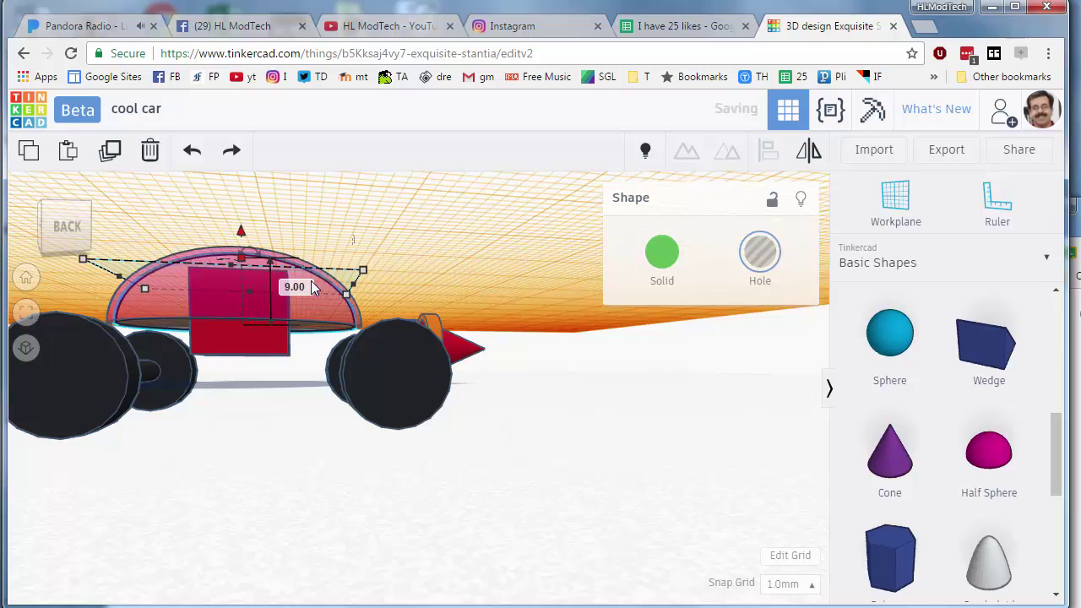
# - Group the hole dome with the pink dome to form a hollow canopy and make it transparent
pyautogui.moveTo(361, 243); pyautogui.dragTo(82, 312, button='right')
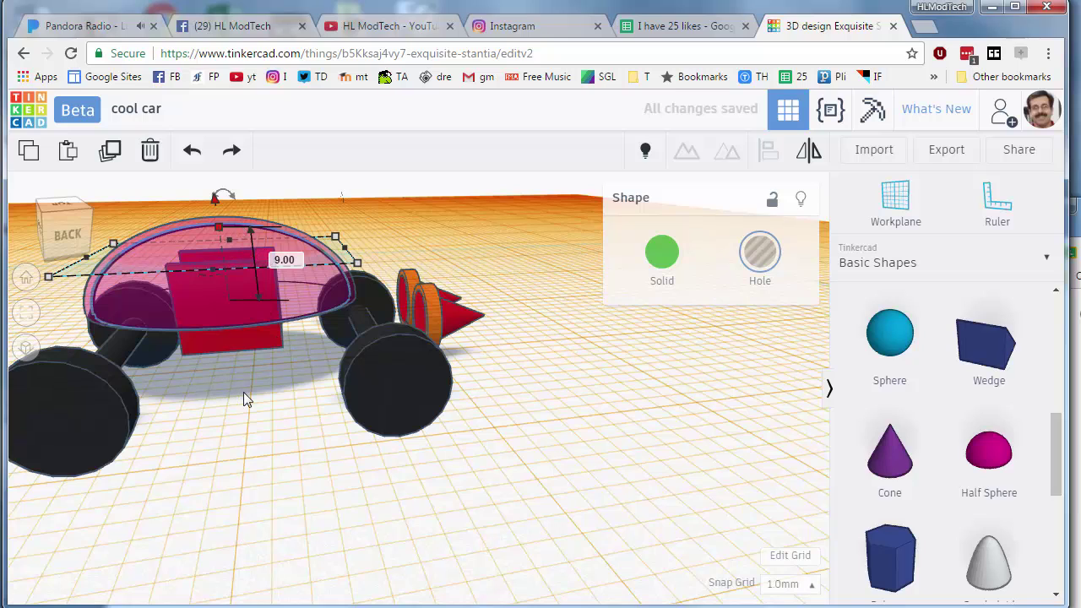
pyautogui.keyDown('shift'); pyautogui.click(318, 292); pyautogui.keyUp('shift')
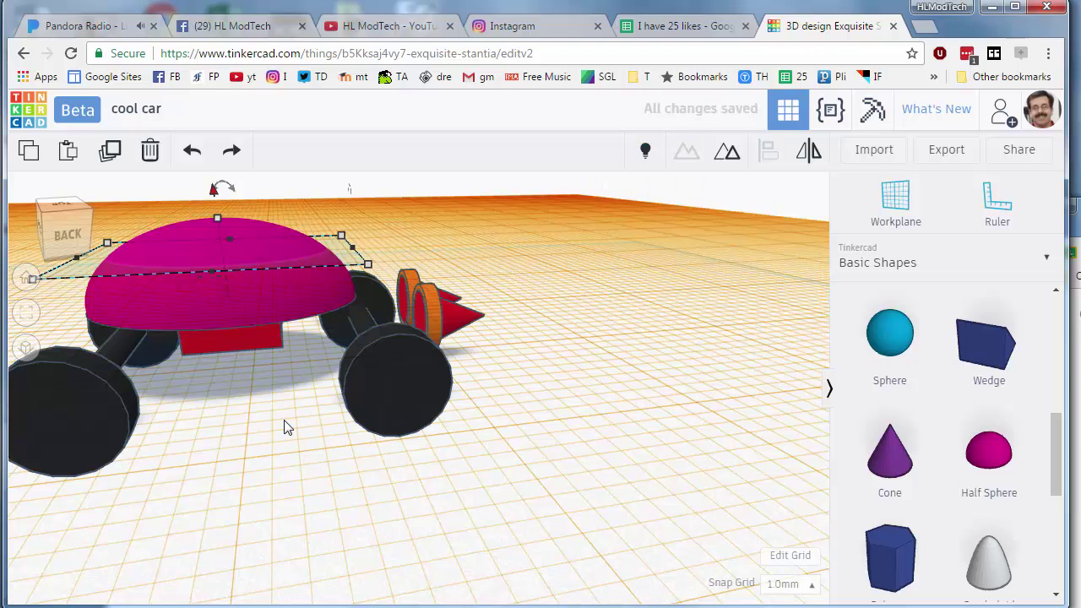
pyautogui.moveTo(298, 451)
pyautogui.mouseDown(button='right')
pyautogui.moveTo(474, 393)
pyautogui.moveTo(509, 422)
pyautogui.moveTo(493, 436)
pyautogui.moveTo(514, 457)
pyautogui.moveTo(478, 482)
pyautogui.moveTo(364, 482)
pyautogui.moveTo(296, 436)
pyautogui.moveTo(289, 450)
pyautogui.mouseUp(button='right')
# - Show all hidden shapes to bring back the orange car body around the cockpit
pyautogui.click(642, 150)
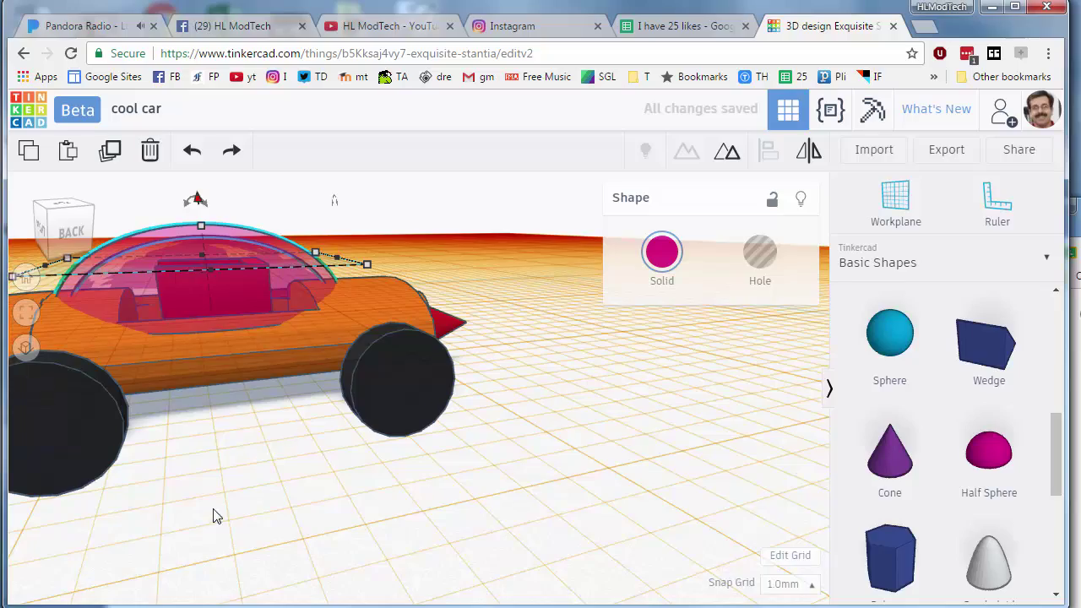
pyautogui.moveTo(212, 513); pyautogui.dragTo(359, 486, button='right')
pyautogui.scroll(-5, 344, 494)
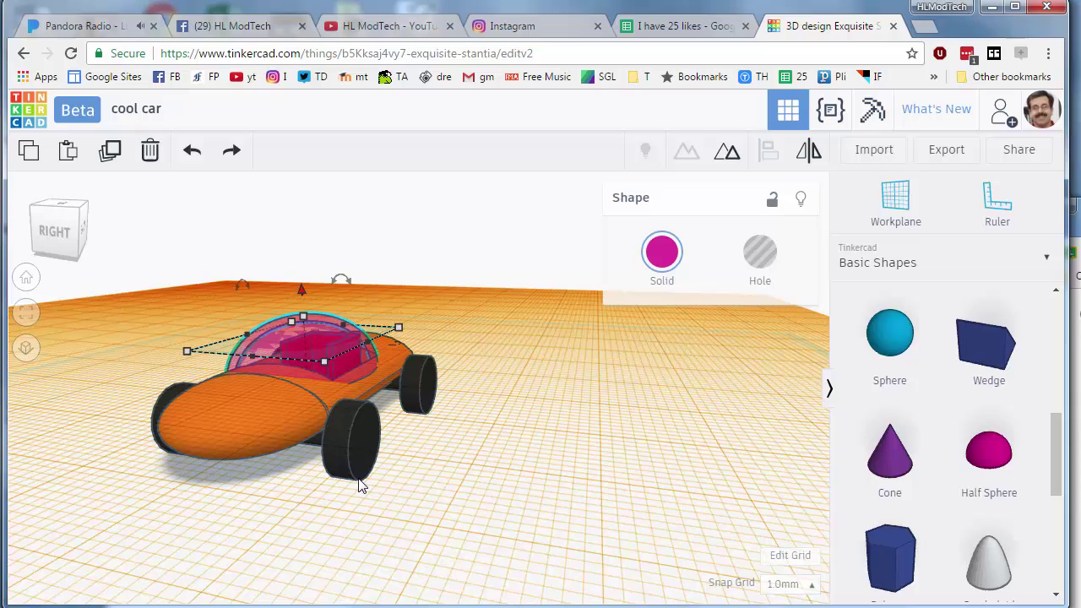